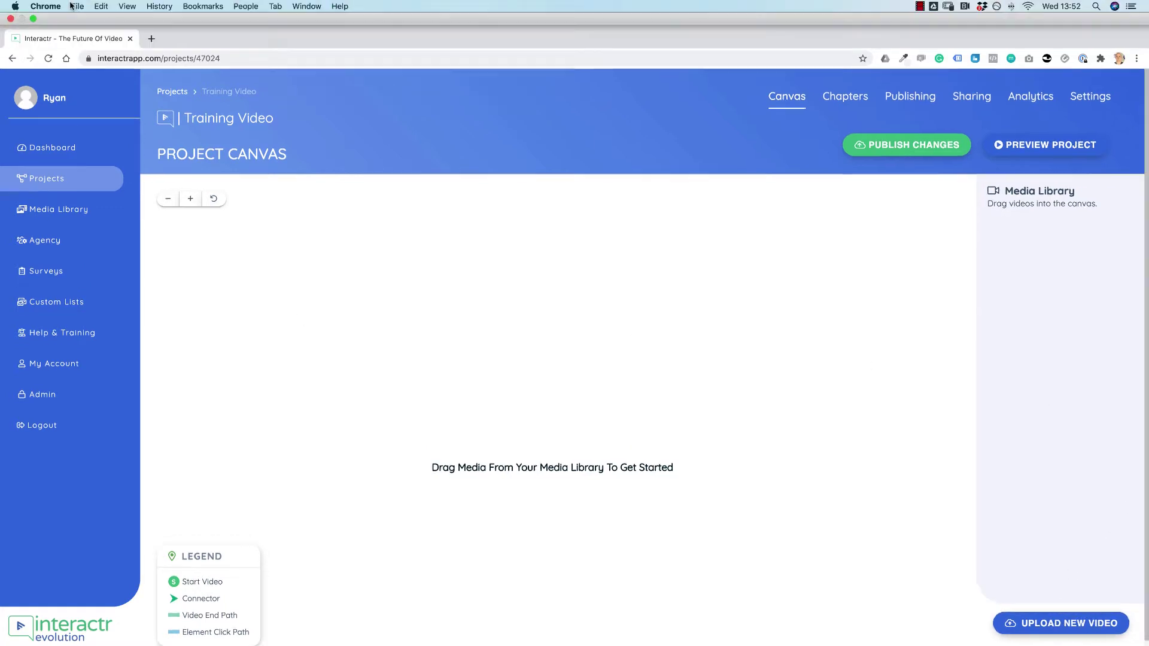
# Step: Look over the desktop video files Intro Video, Expresso, Cappuccino, Americano and Latte, and return to the full-screen project canvas
pyautogui.click(36, 23)
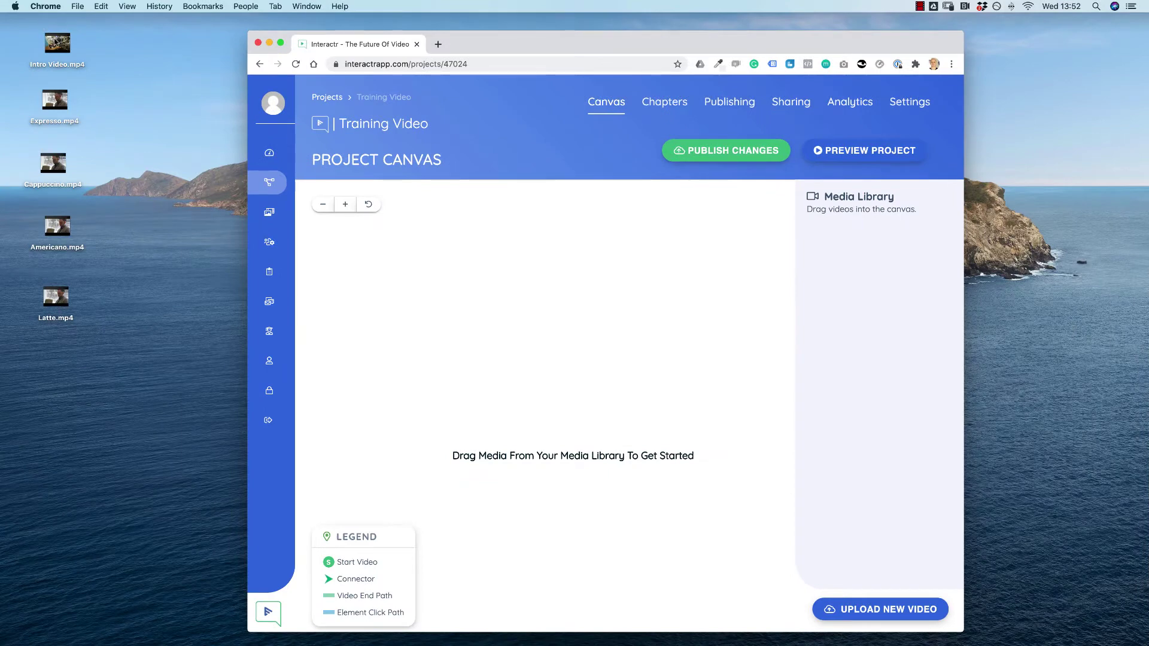
pyautogui.click(56, 43)
pyautogui.click(51, 99)
pyautogui.click(52, 174)
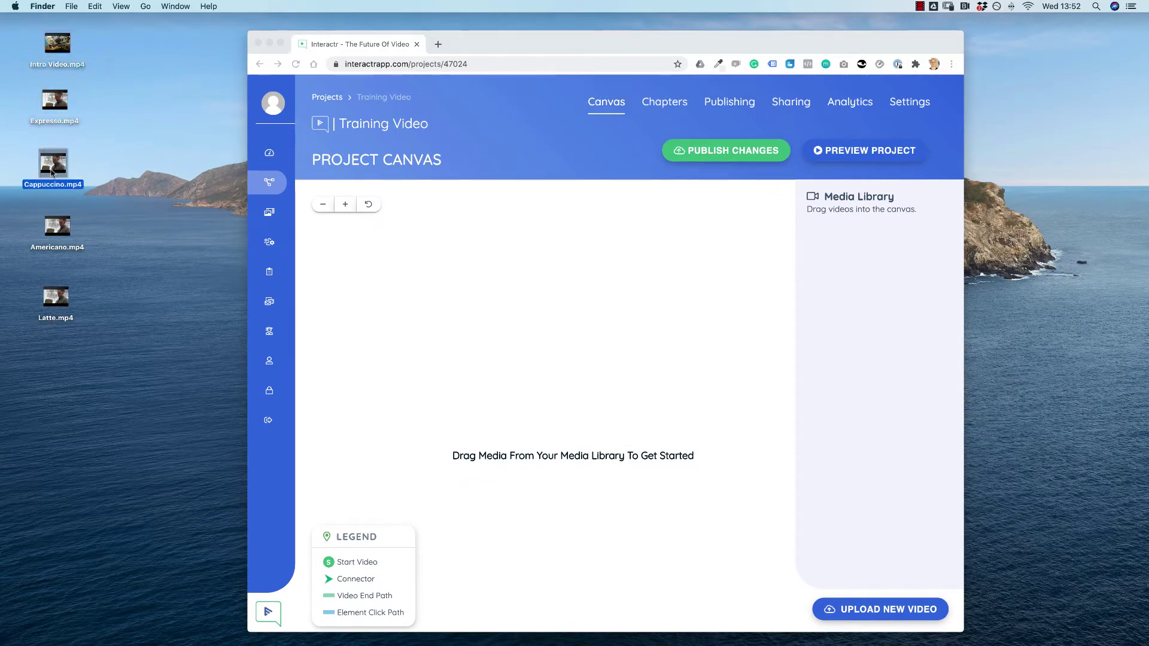
pyautogui.click(48, 233)
pyautogui.click(59, 299)
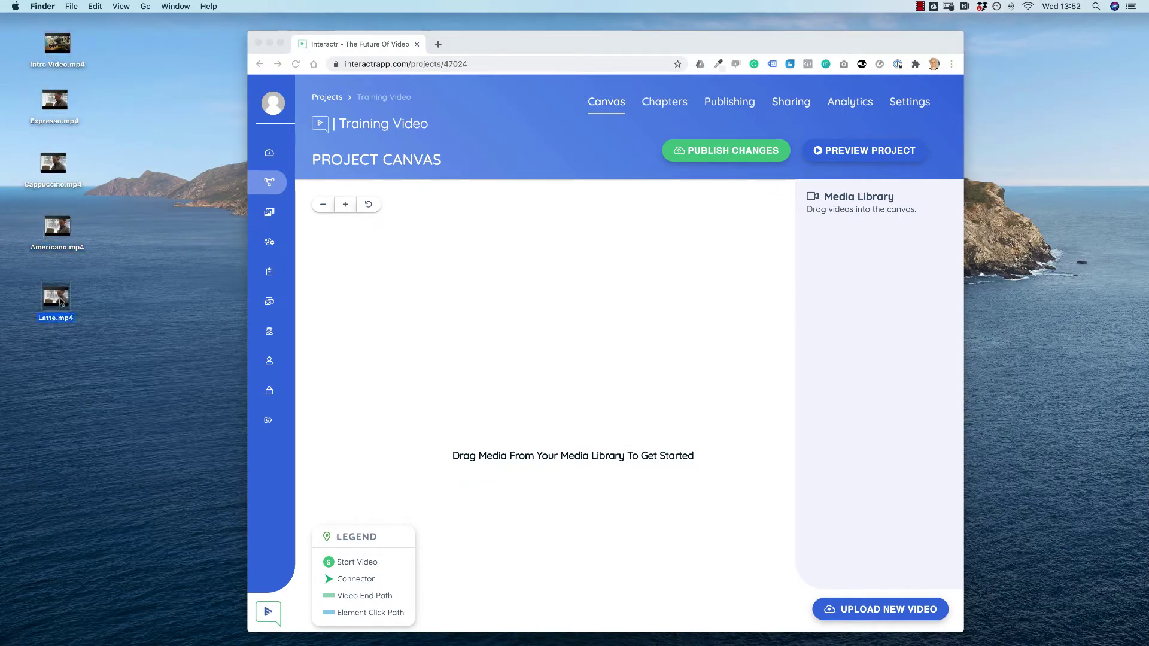
pyautogui.click(55, 48)
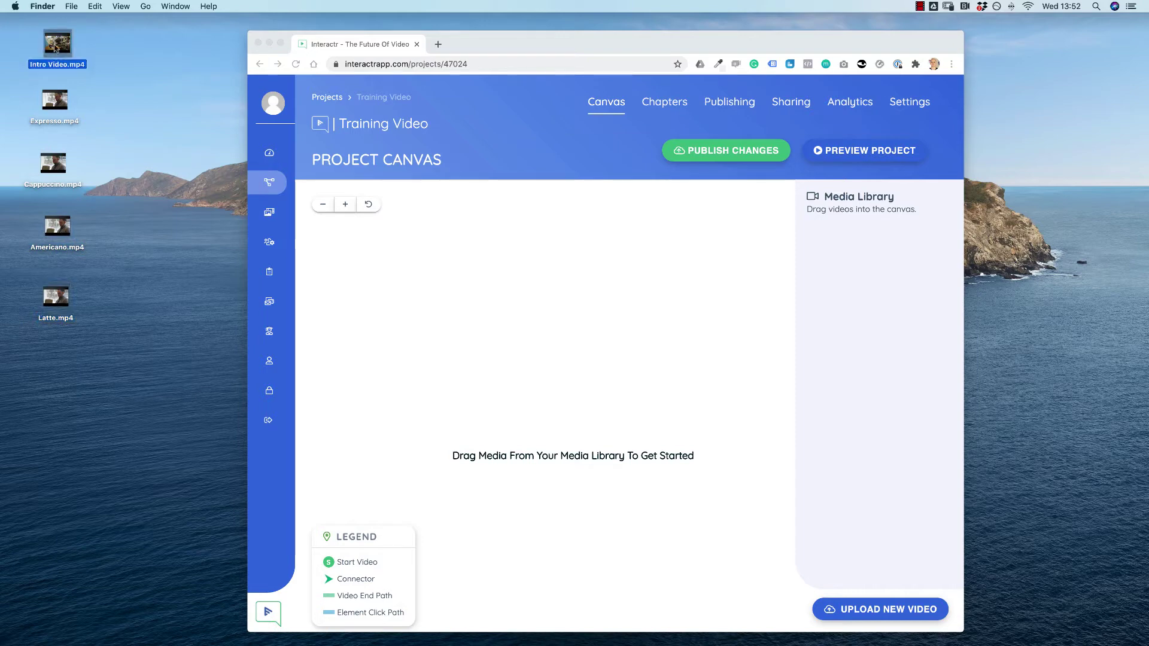
pyautogui.click(60, 103)
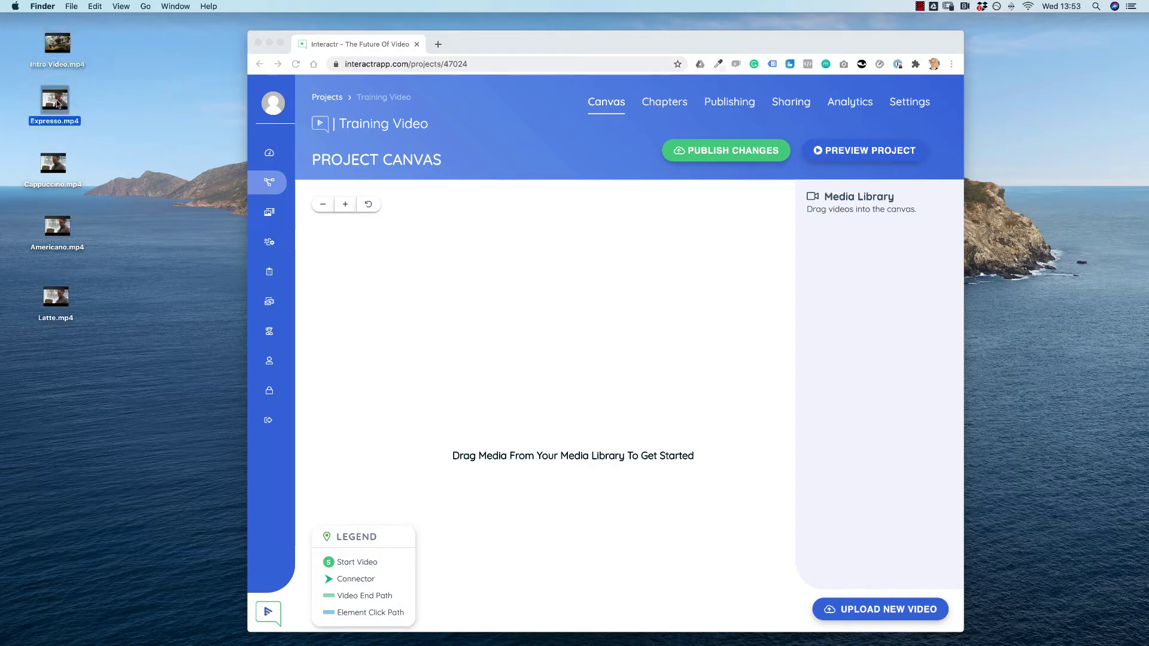
pyautogui.click(47, 158)
pyautogui.click(60, 226)
pyautogui.click(55, 307)
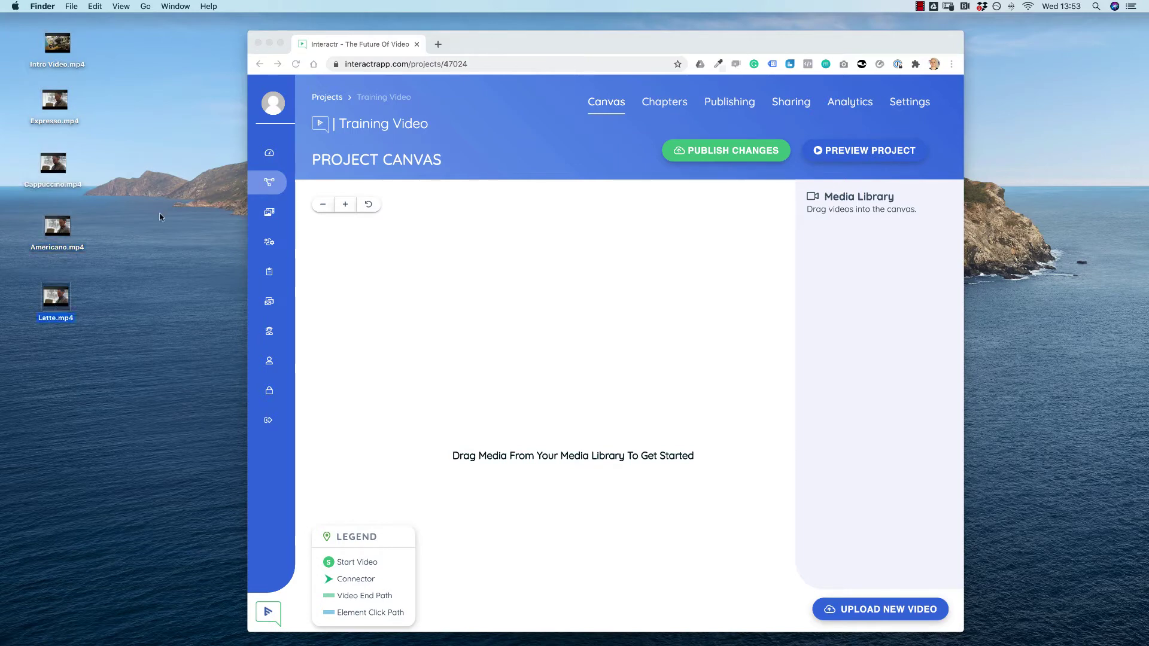
pyautogui.click(280, 42)
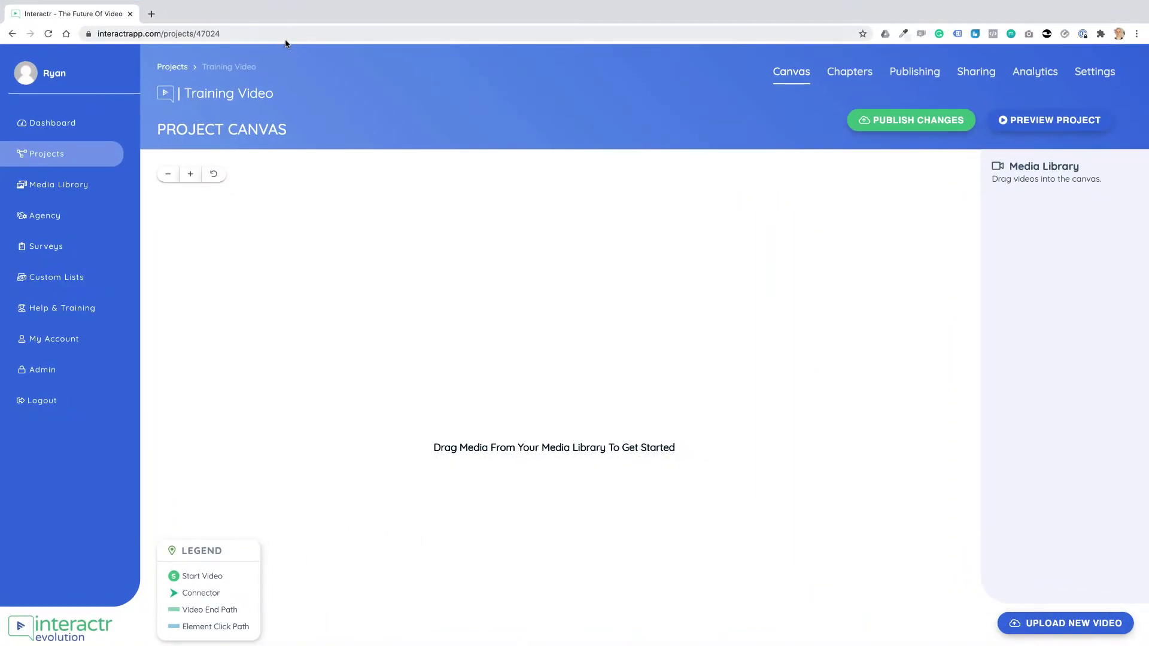
# Step: Look at the existing media library as a source for new project videos and close it without selecting one
pyautogui.click(1075, 626)
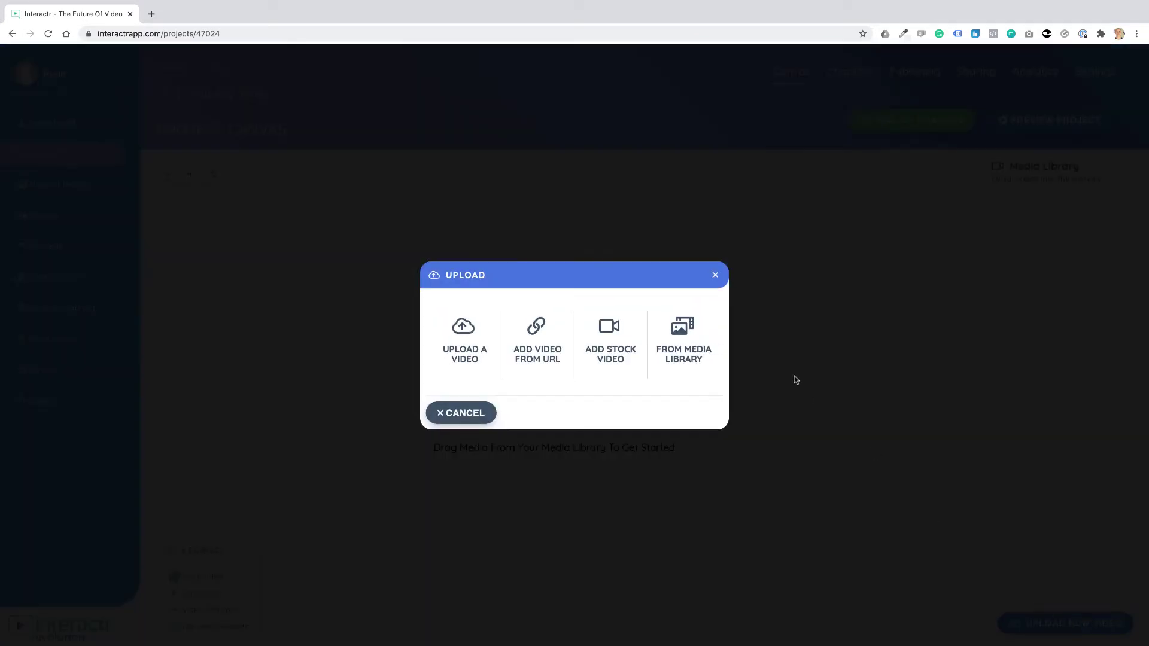
pyautogui.click(694, 351)
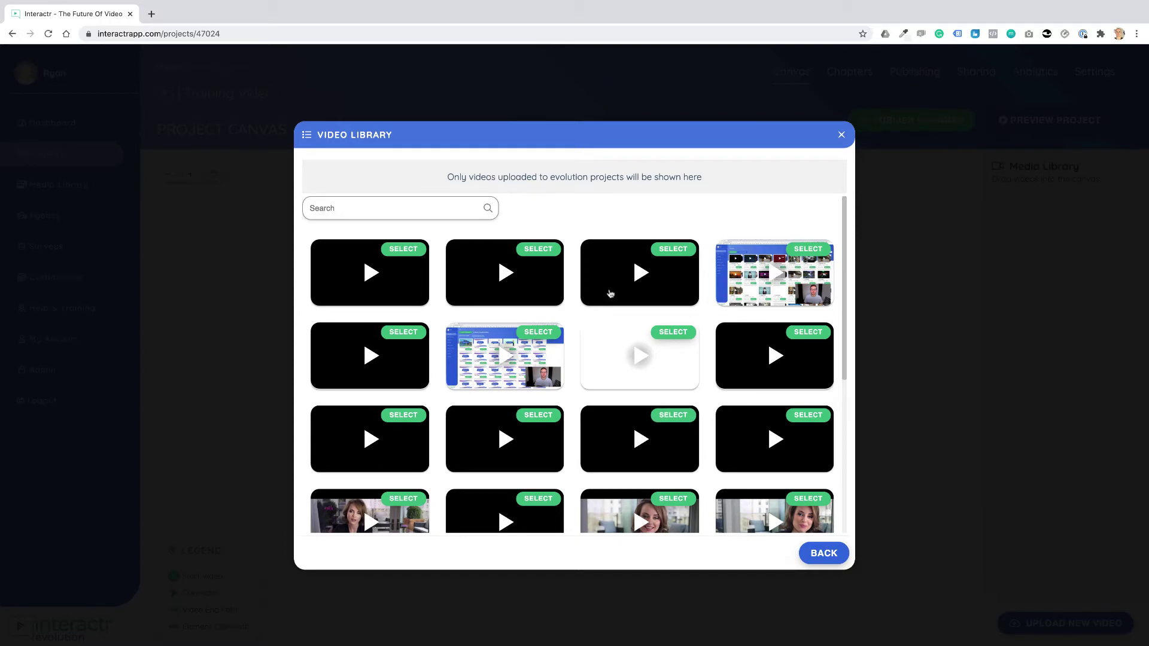
pyautogui.click(823, 555)
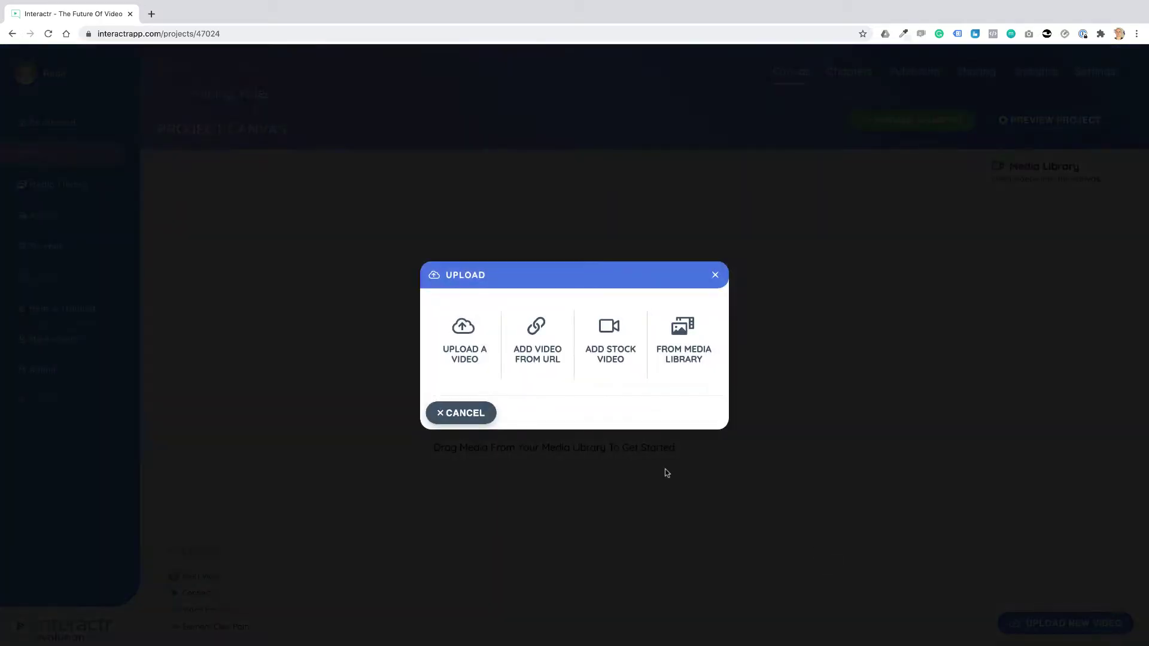
pyautogui.click(466, 412)
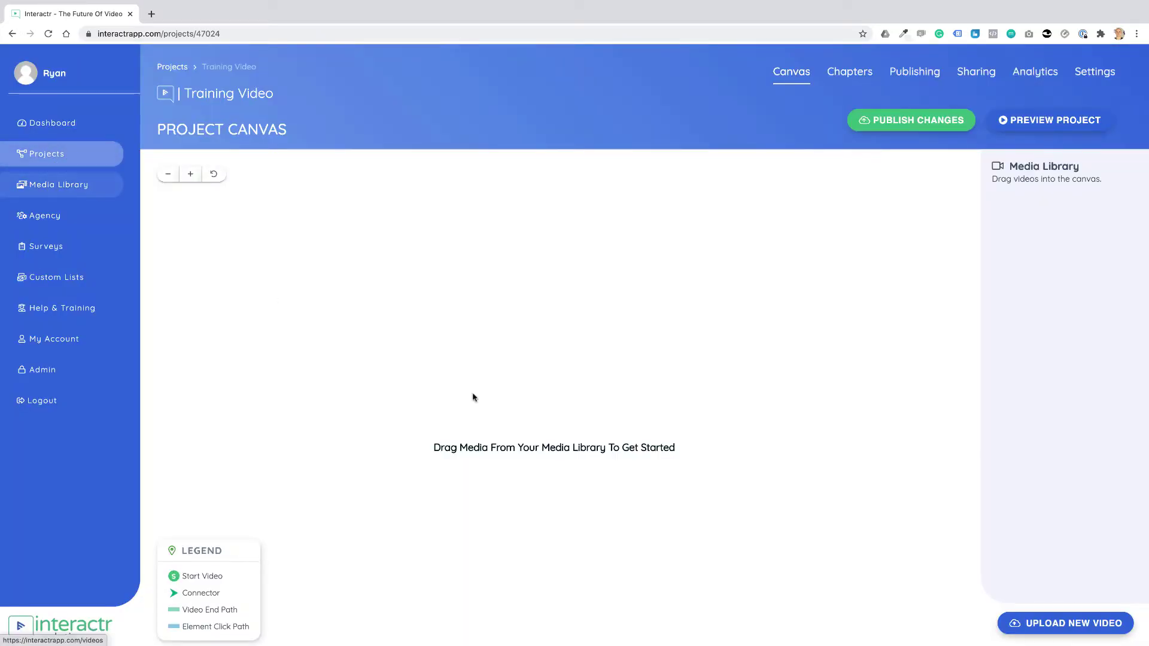
# Step: Browse the stock video library, filter it by "sky", and check the option for adding a video from a URL
pyautogui.click(1074, 620)
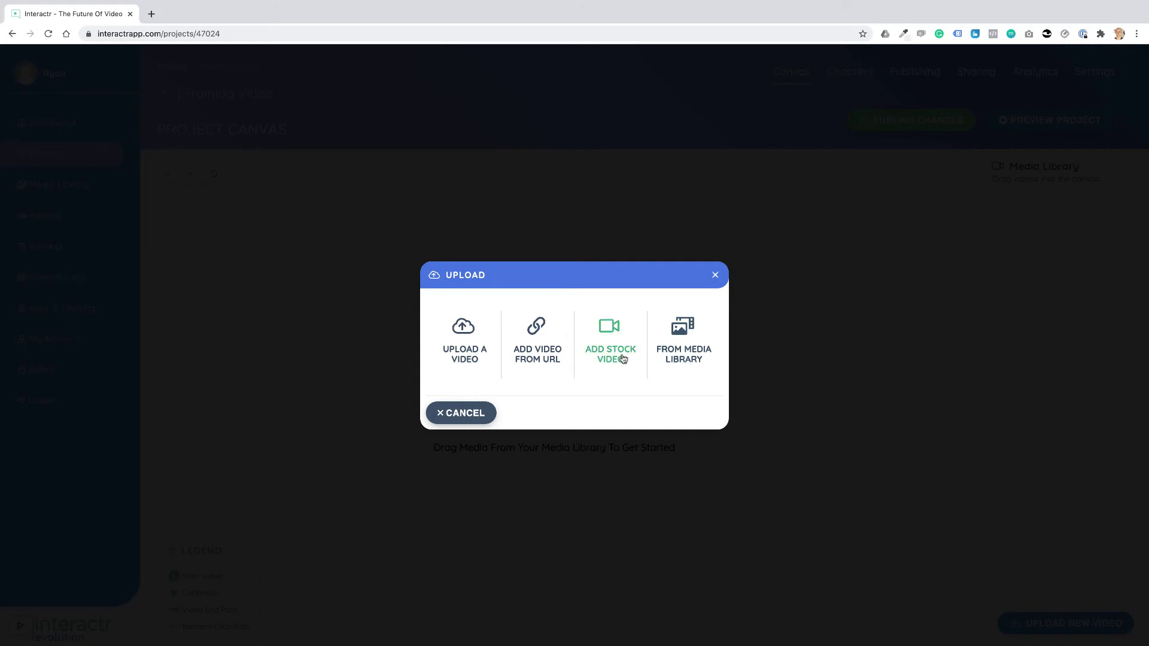
pyautogui.click(616, 358)
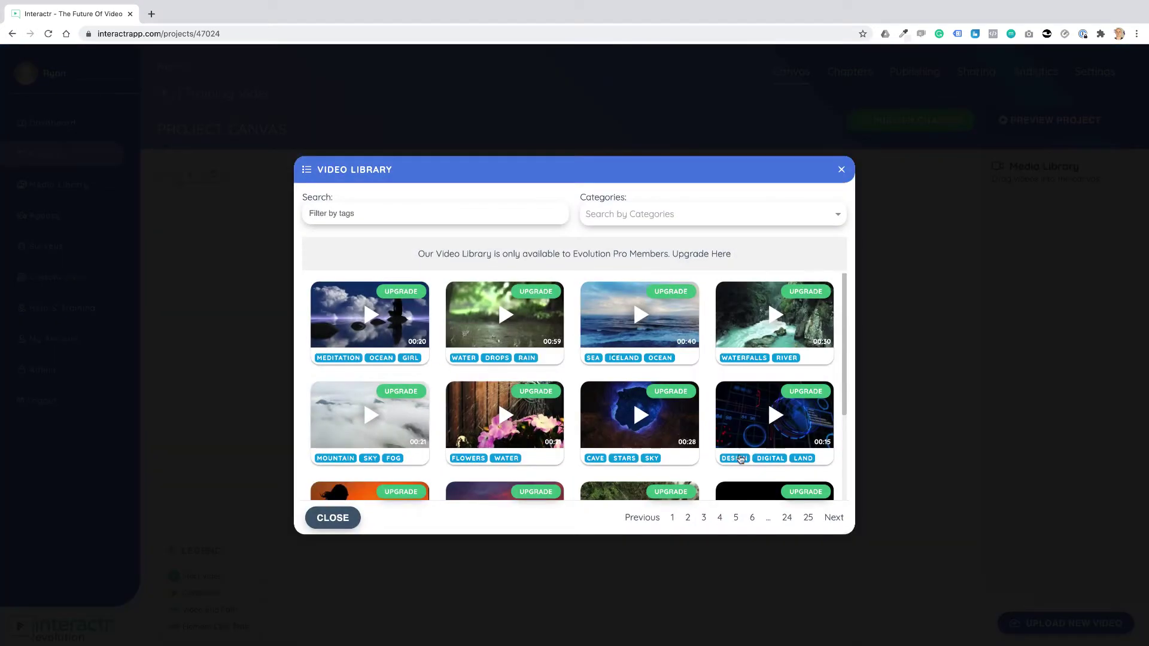
pyautogui.scroll(-2, 638, 341)
pyautogui.scroll(-2, 637, 340)
pyautogui.scroll(4, 638, 340)
pyautogui.click(426, 214)
pyautogui.write('sky')
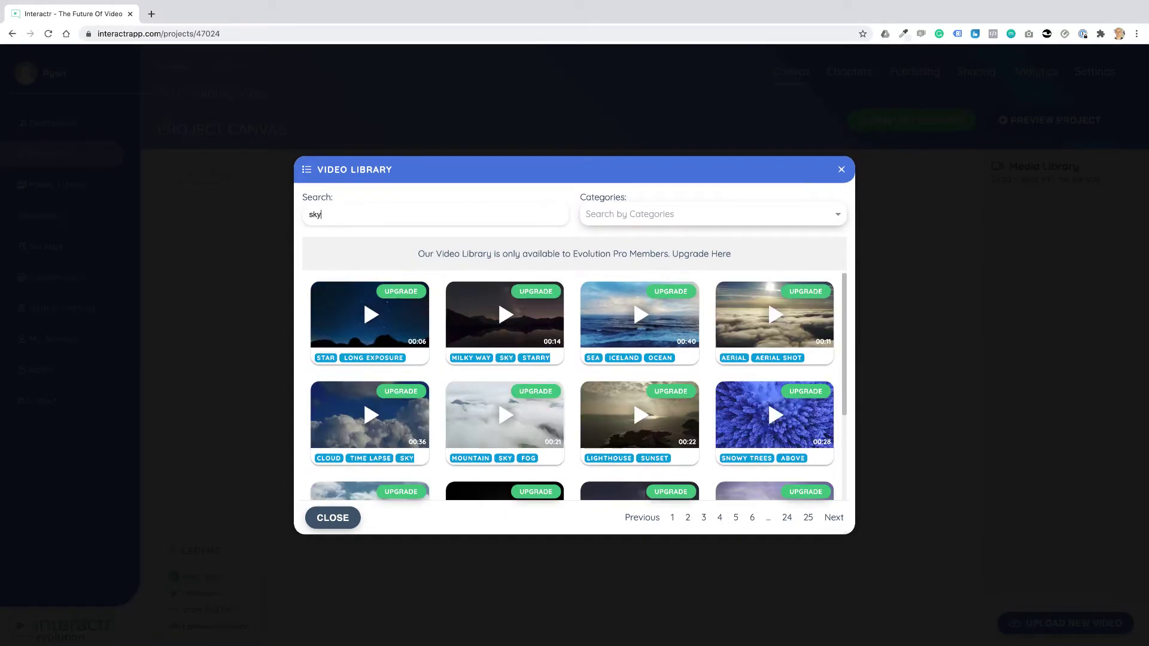
pyautogui.click(346, 519)
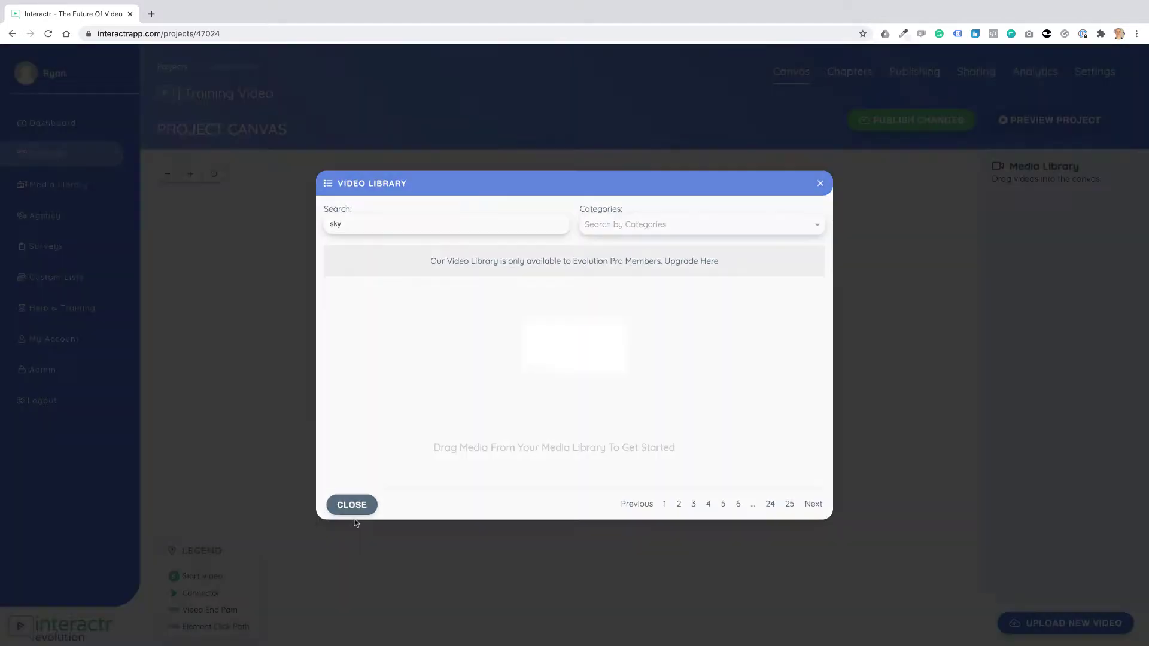
pyautogui.click(532, 359)
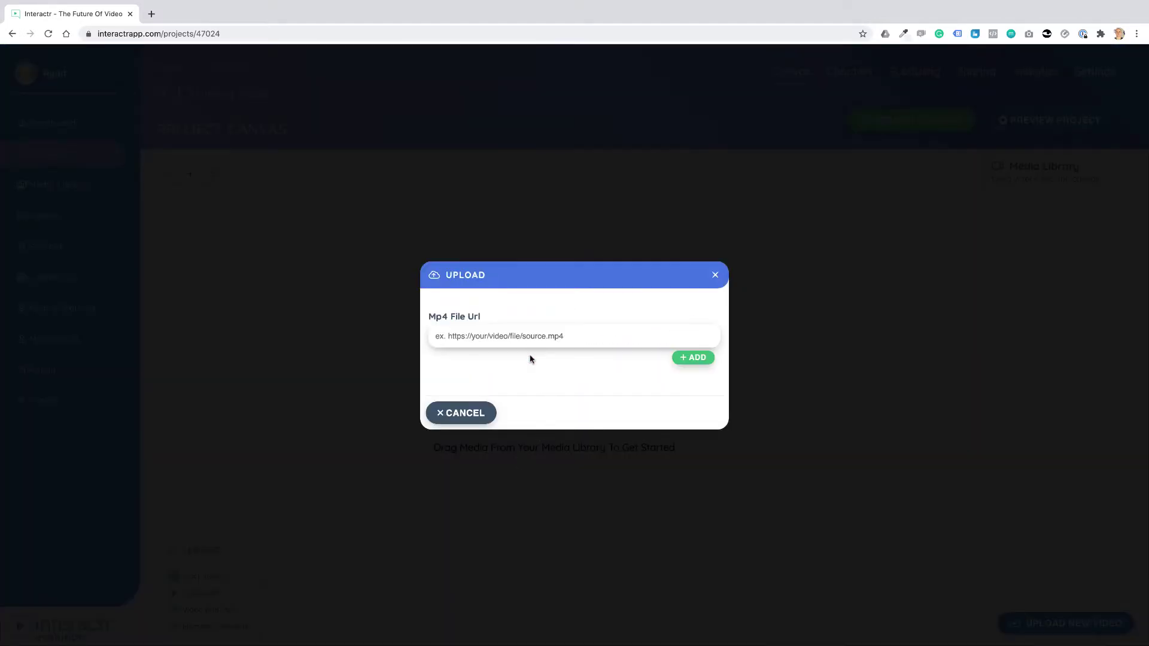
pyautogui.click(455, 418)
# Step: Upload Intro Video.mp4 from the desktop to the project's media library
pyautogui.click(463, 344)
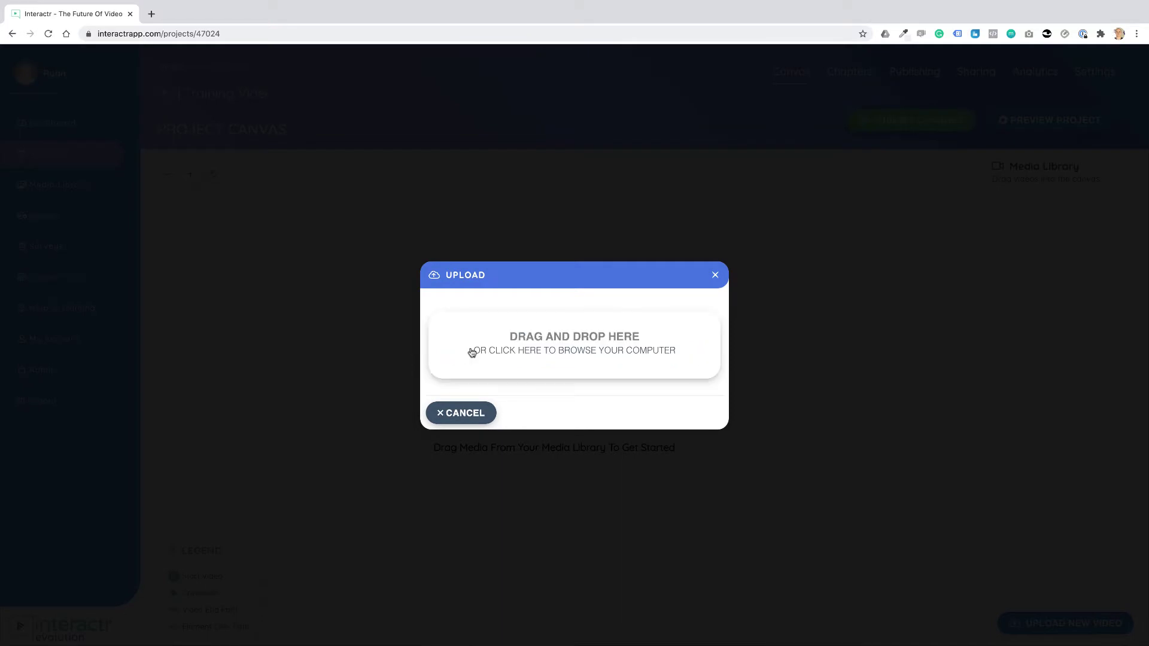
pyautogui.click(553, 348)
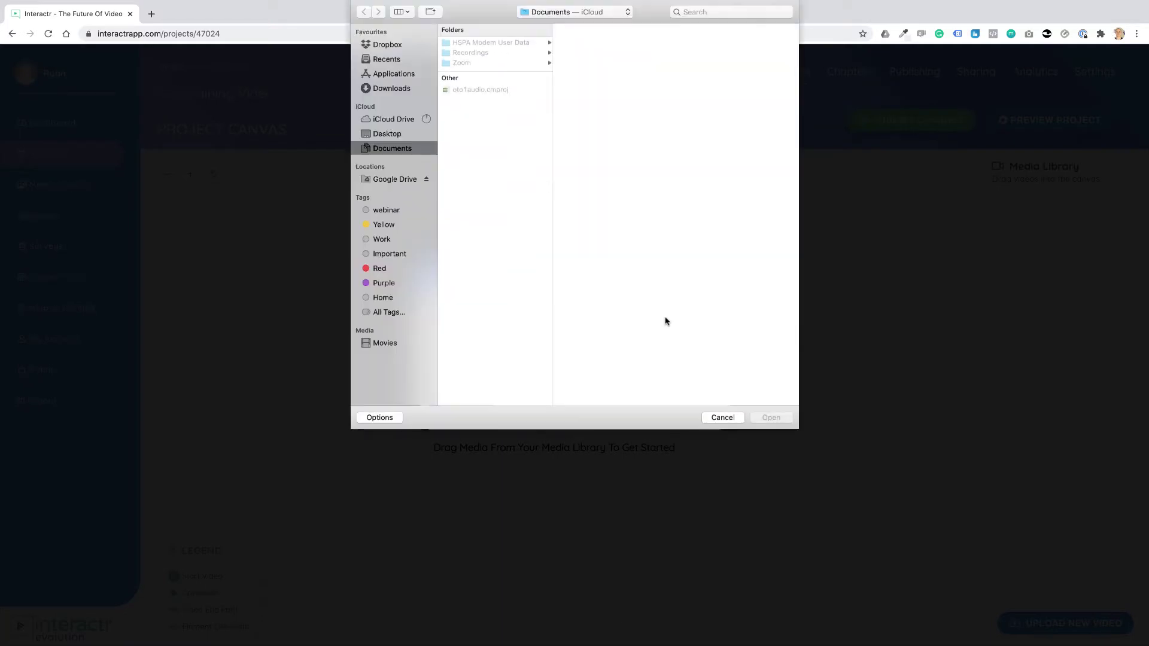
pyautogui.click(715, 415)
pyautogui.moveTo(136, 4)
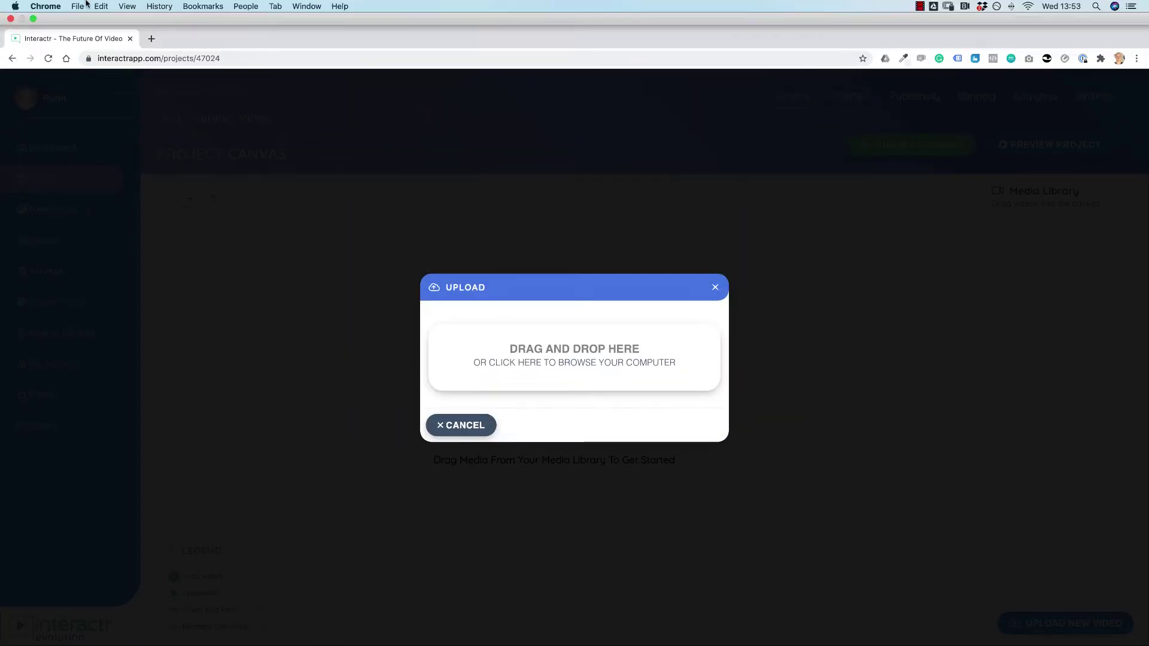
pyautogui.click(35, 26)
pyautogui.moveTo(58, 45); pyautogui.dragTo(655, 358)
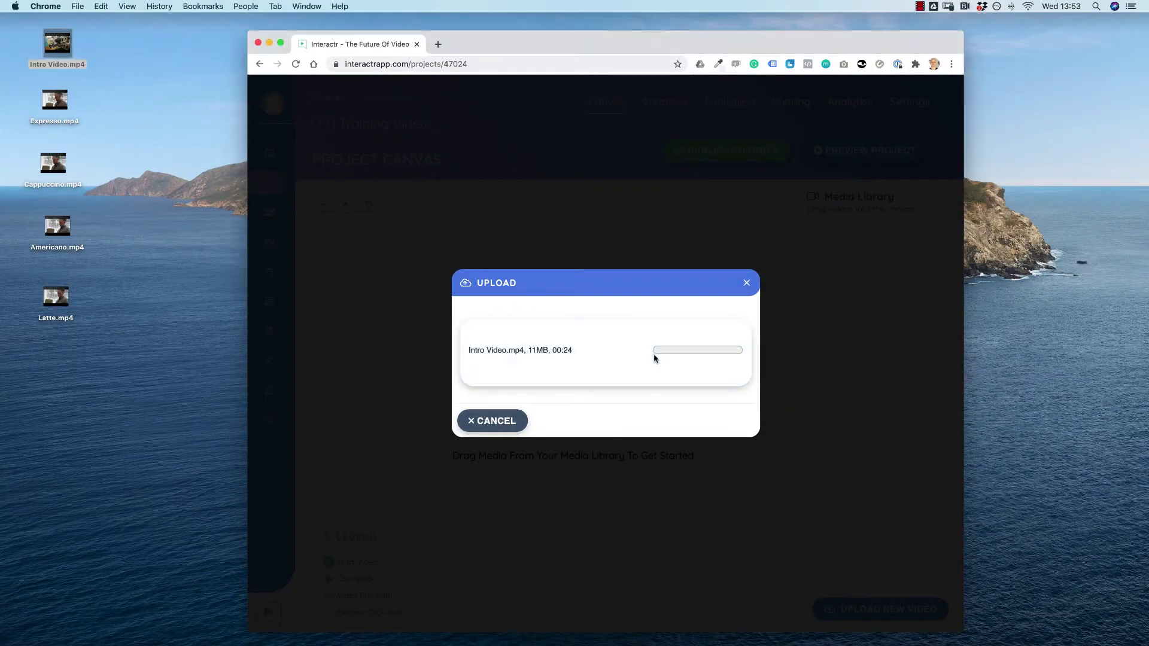
pyautogui.click(280, 42)
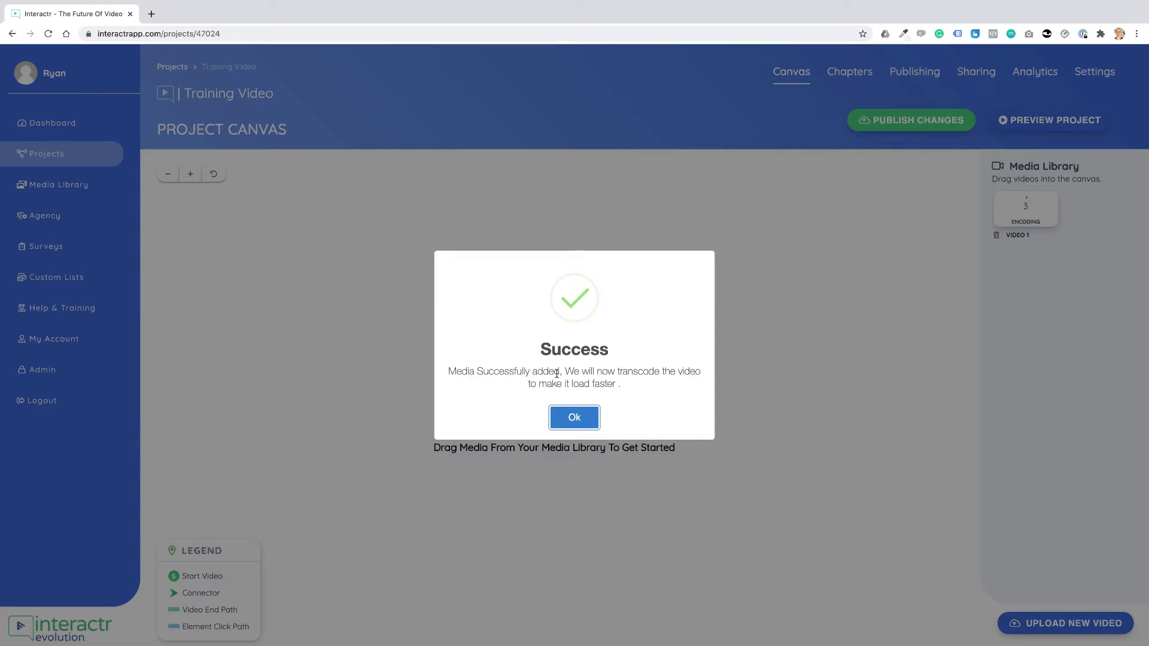
pyautogui.click(576, 419)
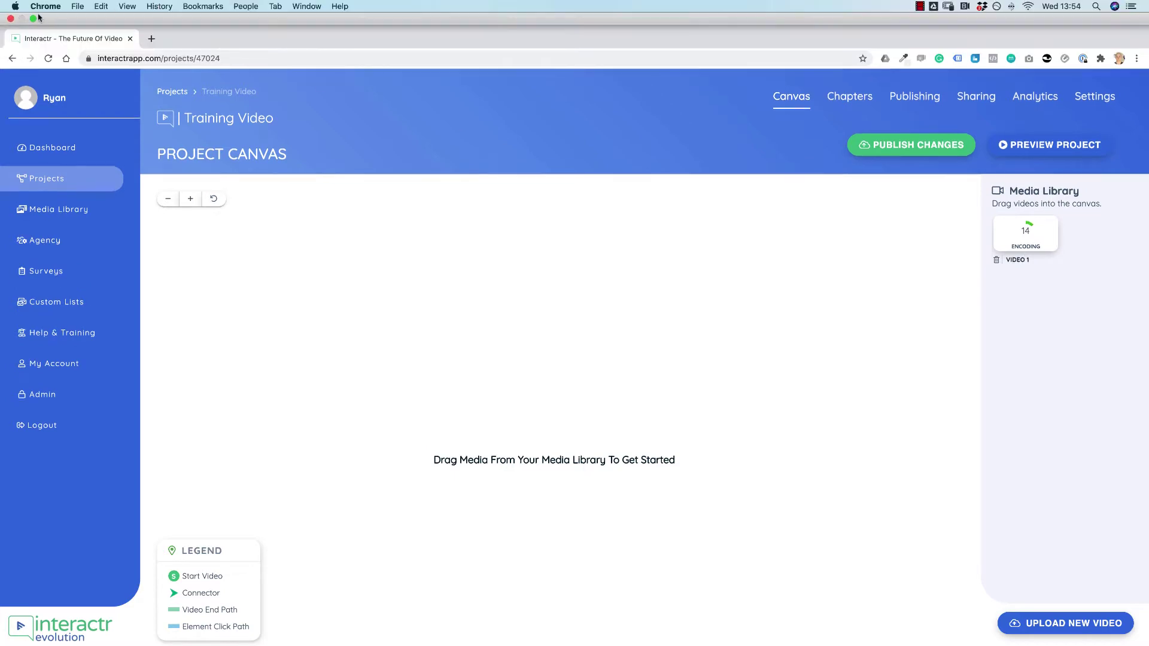
# Step: Upload Expresso.mp4 from the desktop to the project's media library
pyautogui.click(35, 22)
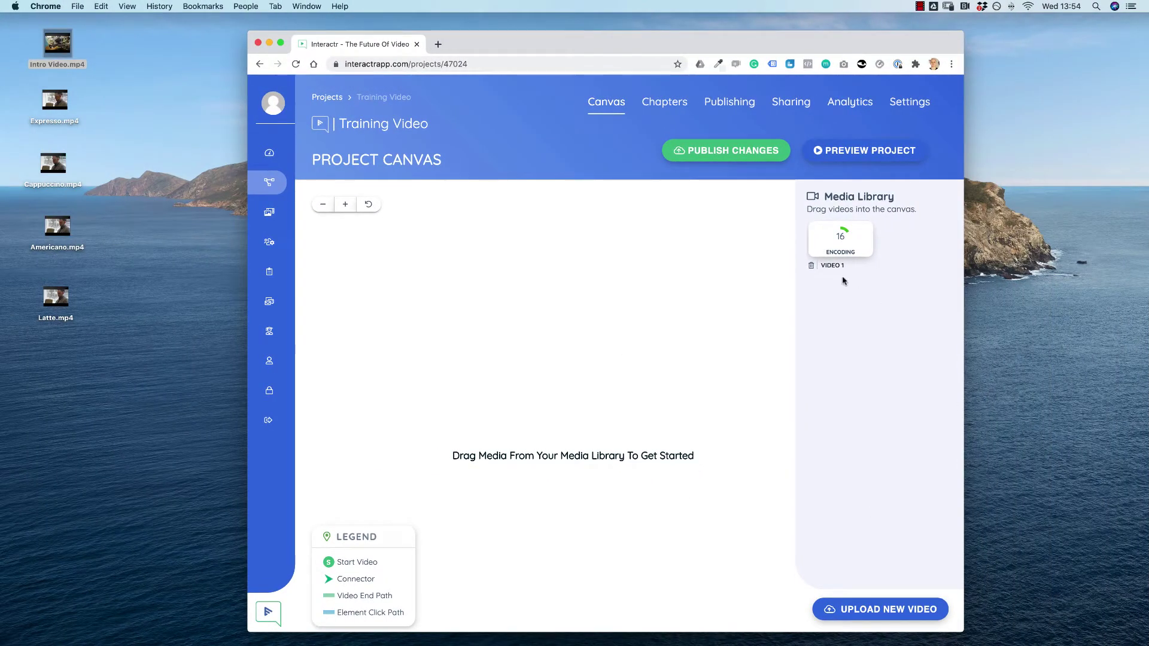
pyautogui.click(894, 611)
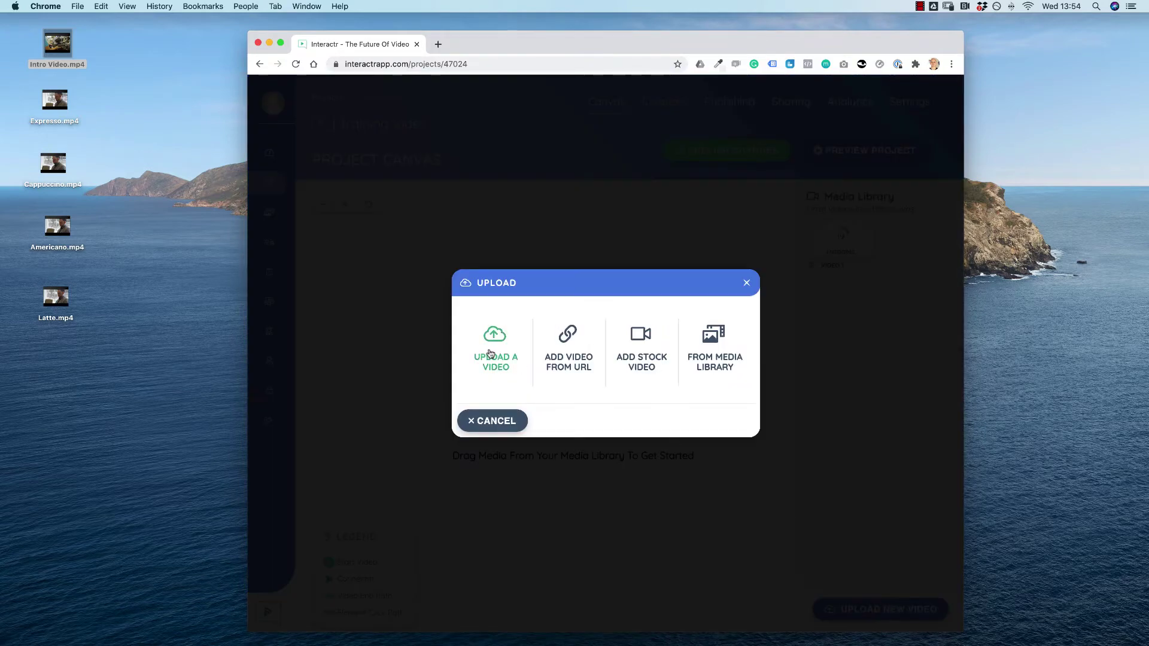
pyautogui.click(488, 354)
pyautogui.moveTo(55, 100); pyautogui.dragTo(631, 348)
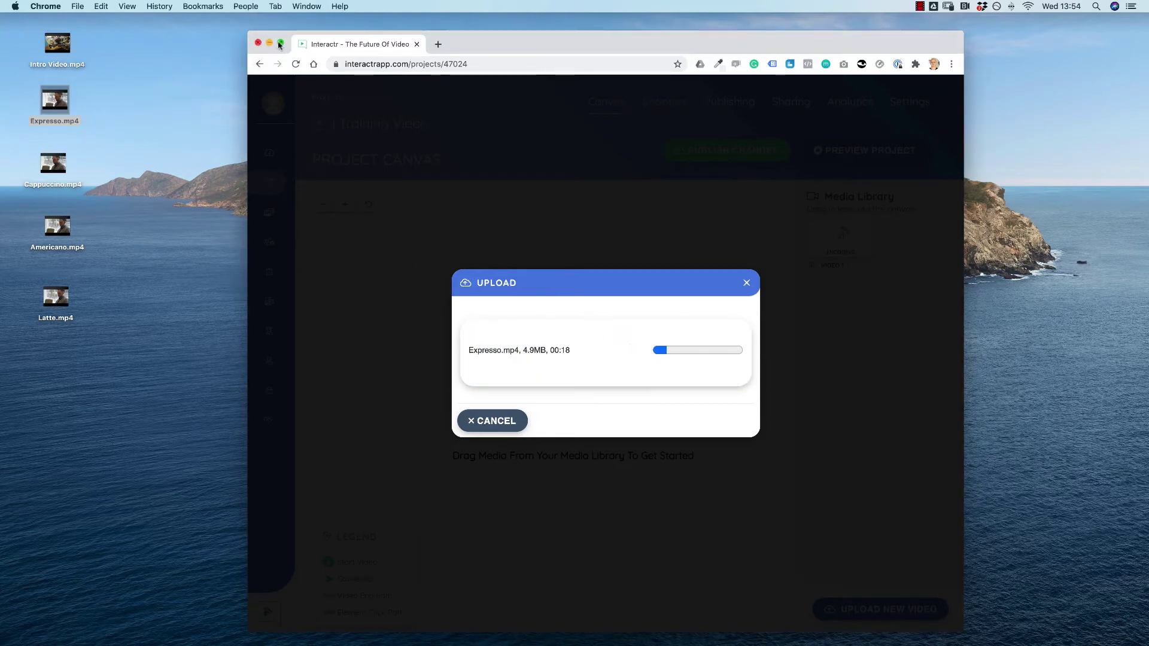
pyautogui.press('ctrl+super+f')
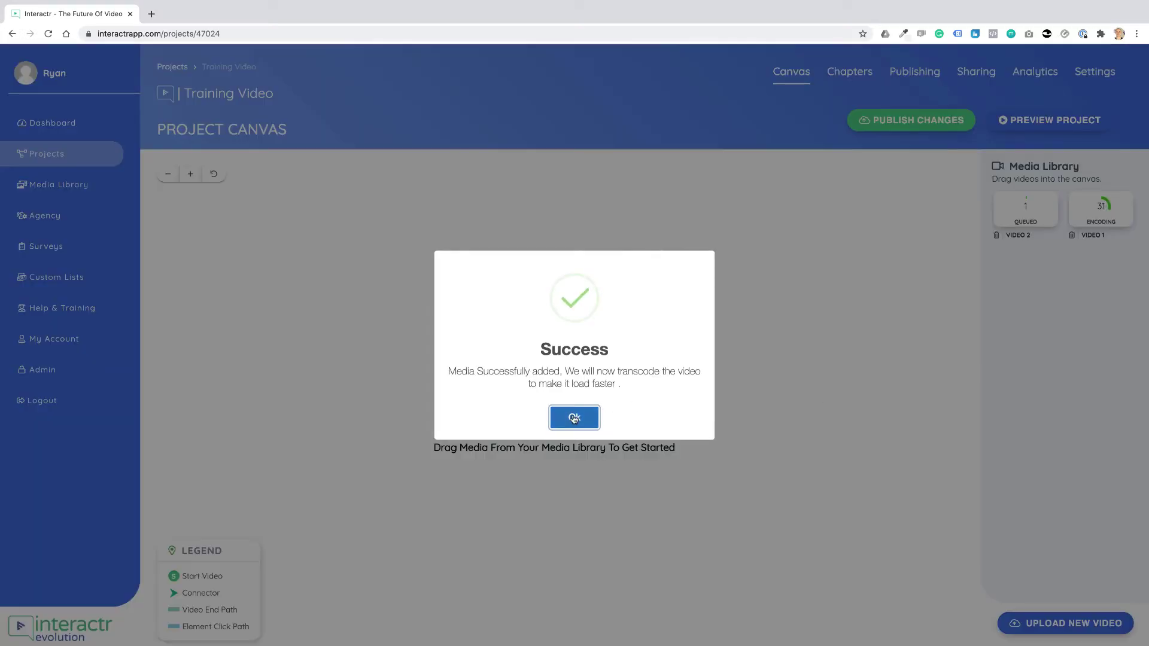
pyautogui.click(572, 418)
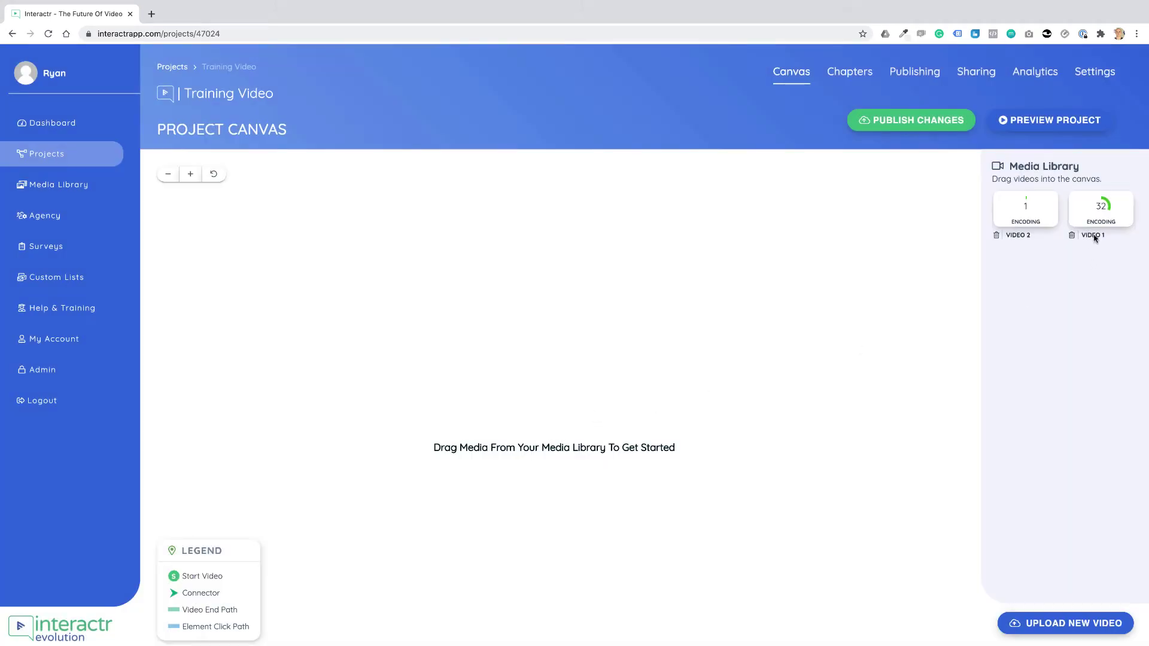
# Step: Upload Cappuccino.mp4 from the desktop to the project's media library and enlarge the browser window to full screen
pyautogui.click(1041, 624)
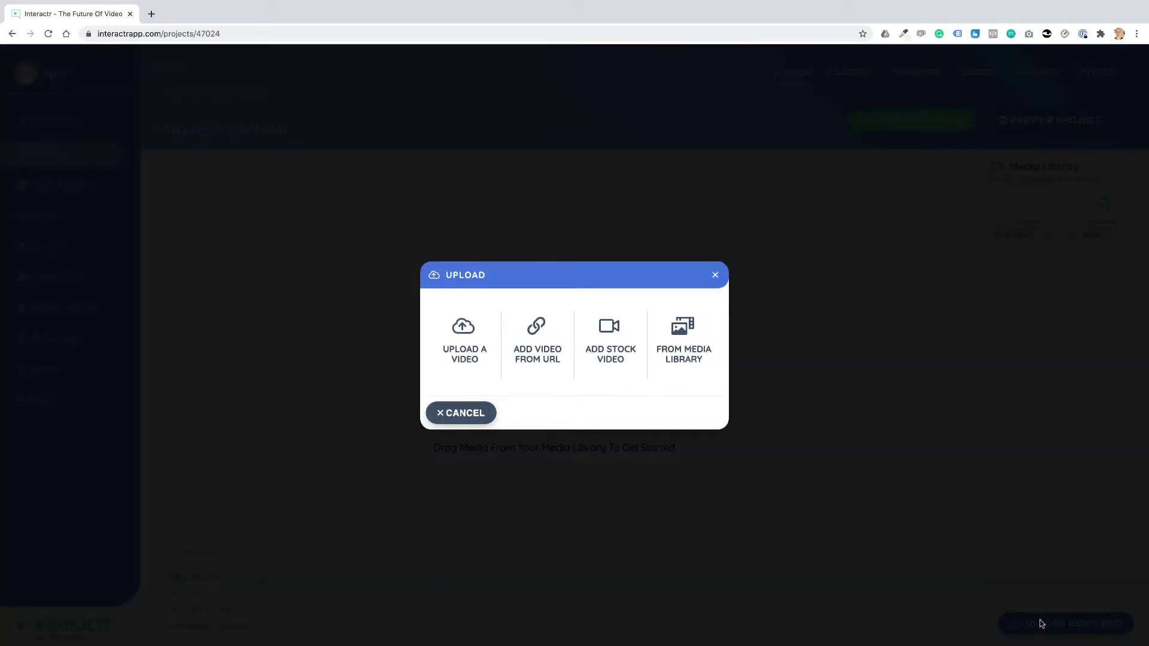
pyautogui.click(464, 336)
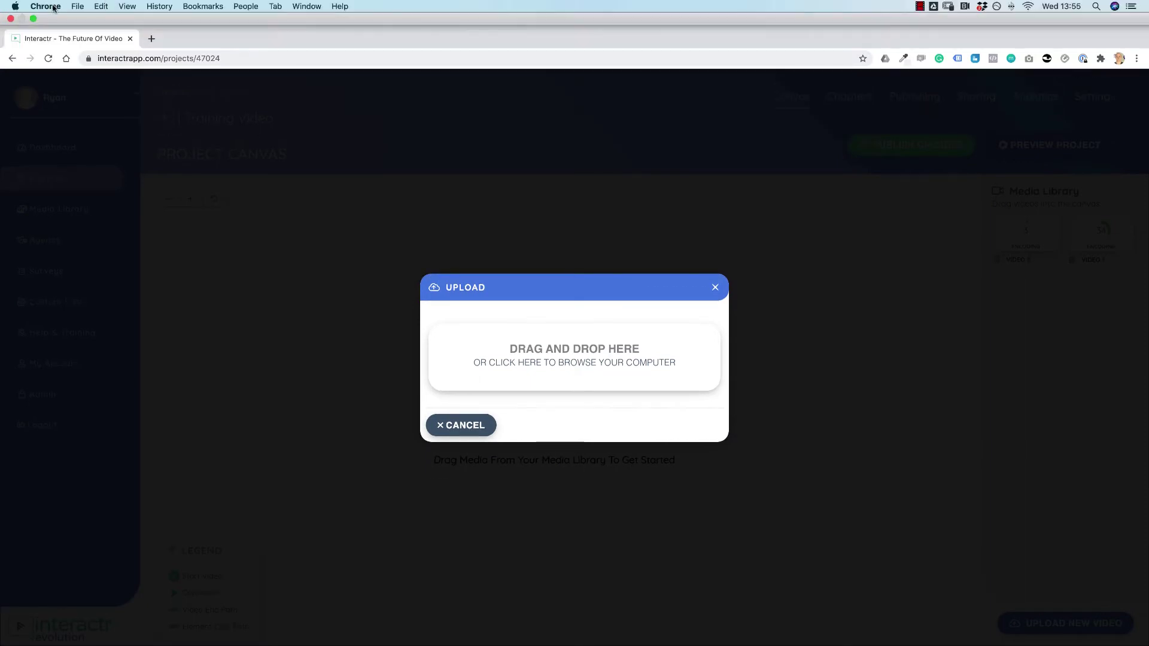
pyautogui.click(33, 18)
pyautogui.moveTo(53, 156); pyautogui.dragTo(649, 347)
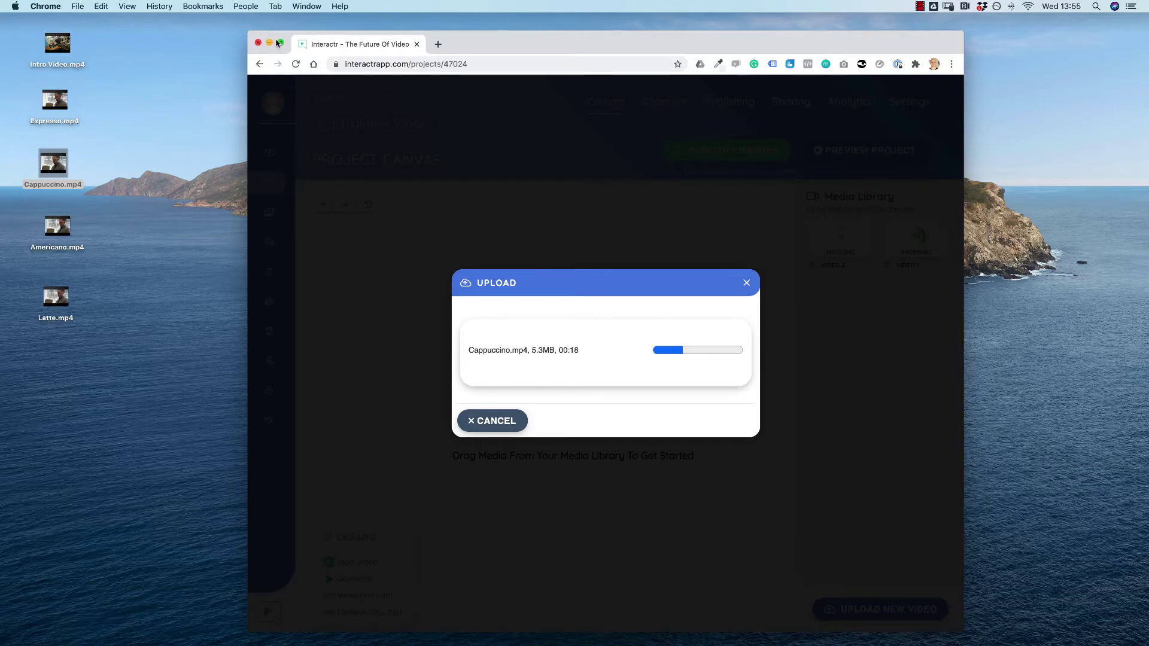
pyautogui.moveTo(281, 43)
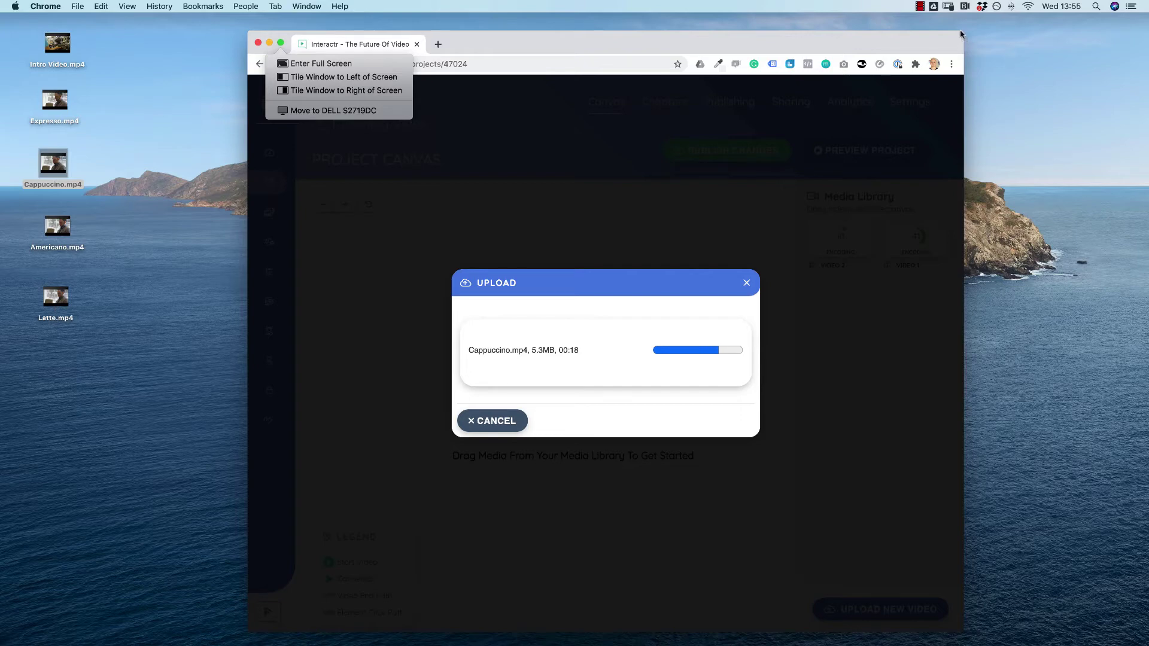
pyautogui.moveTo(985, 27); pyautogui.dragTo(1140, 20)
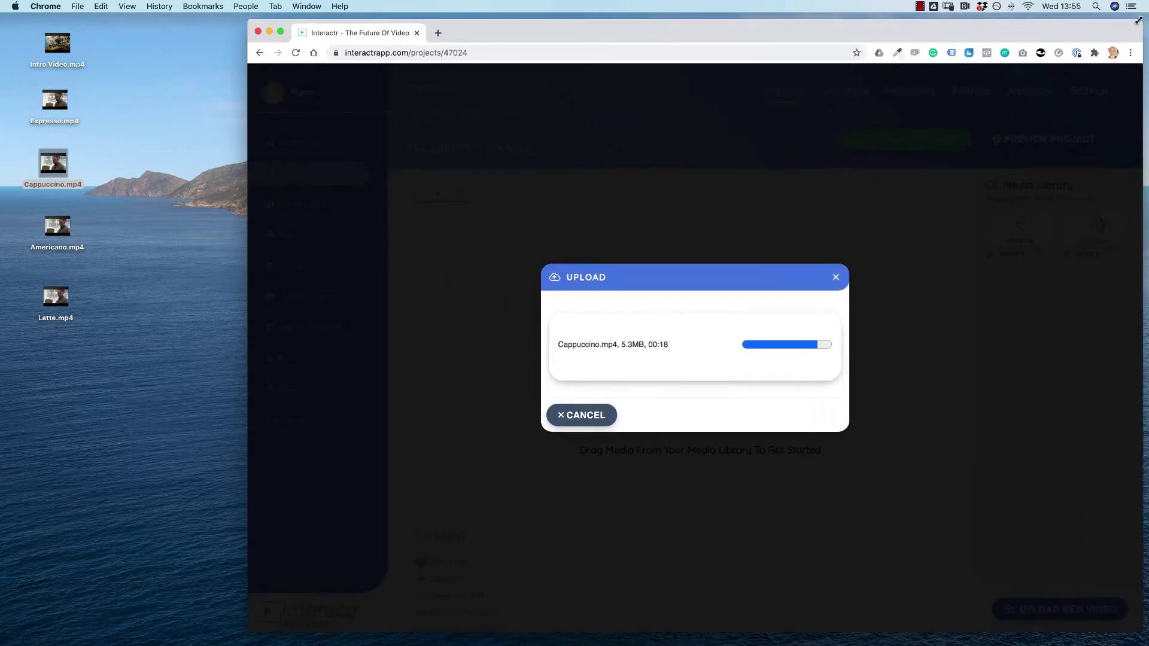
pyautogui.moveTo(248, 632); pyautogui.dragTo(114, 630)
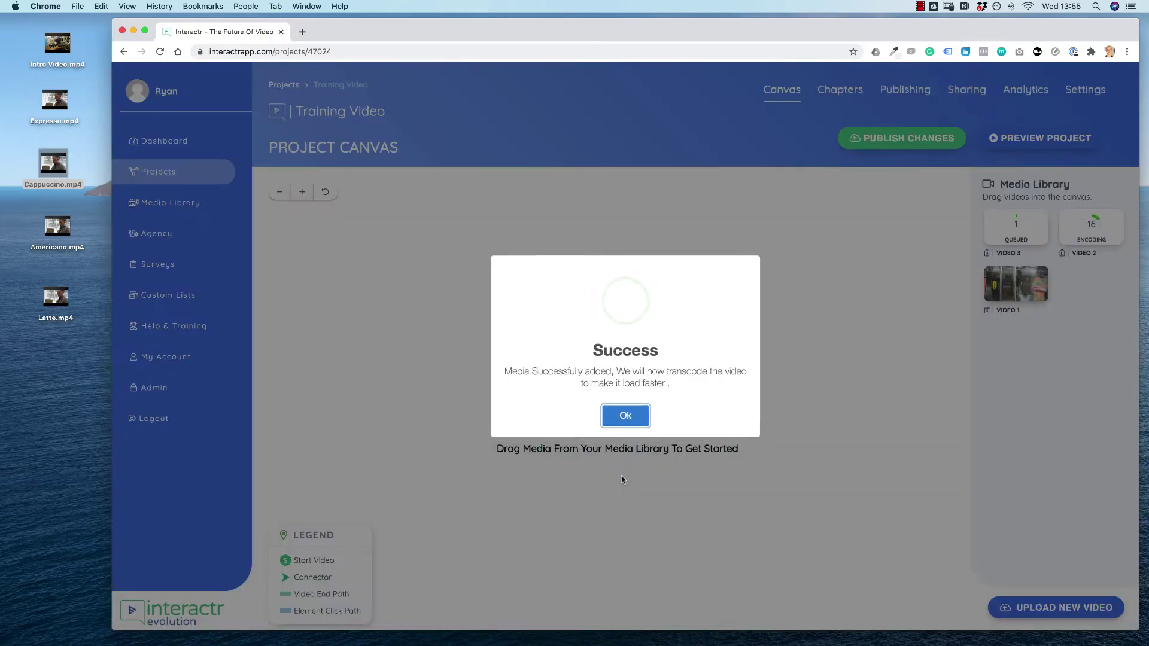
pyautogui.click(623, 420)
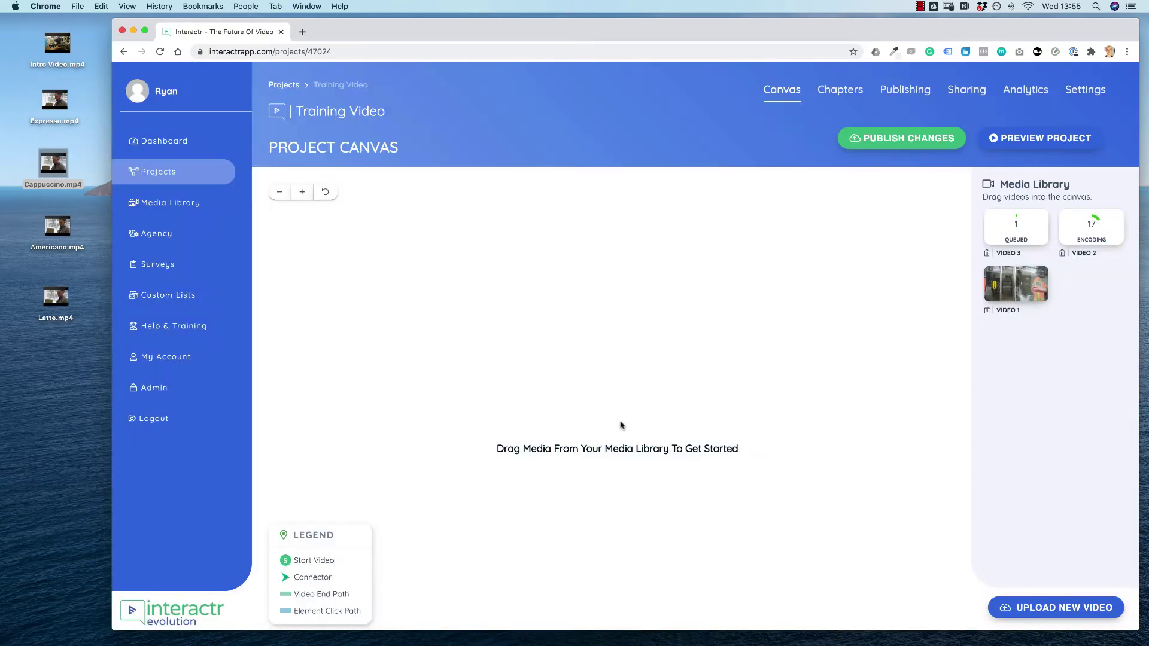
pyautogui.click(146, 33)
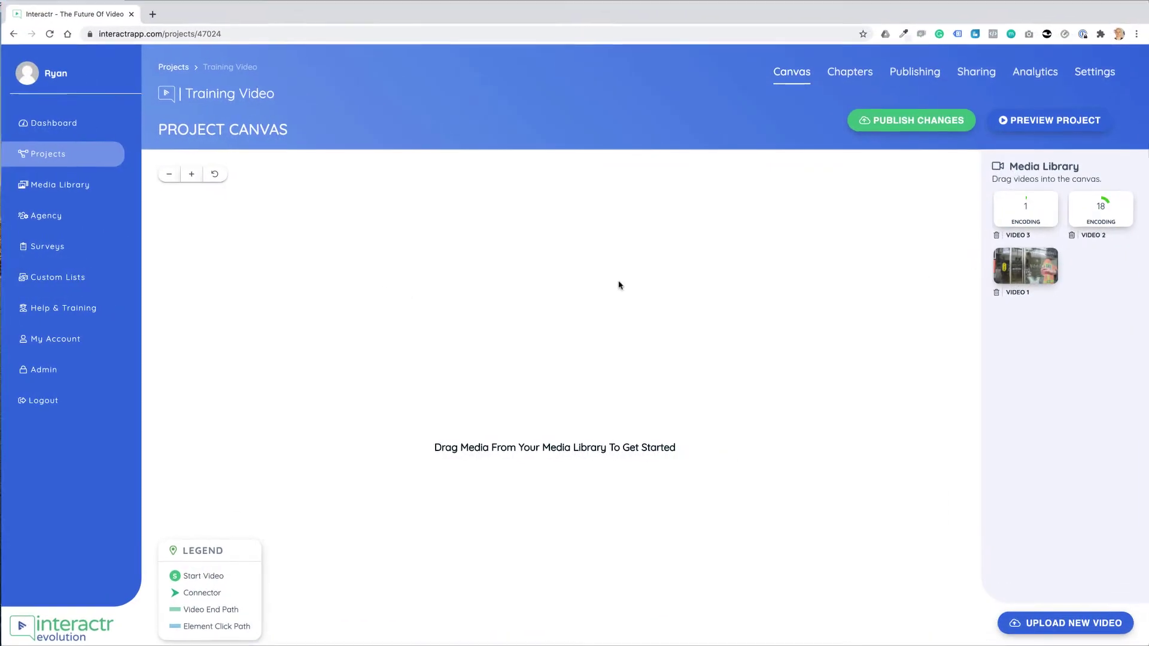
# Step: Rename the media library clip Video 1 as INTRO VIDEO
pyautogui.click(1019, 294)
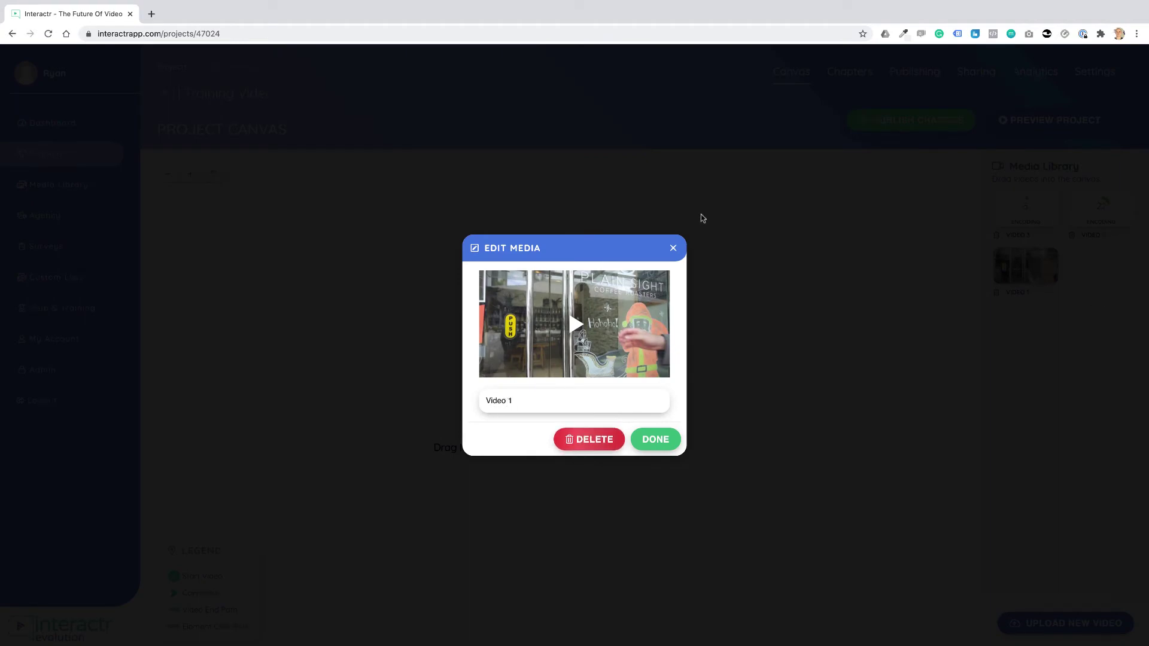
pyautogui.click(673, 250)
pyautogui.click(1015, 292)
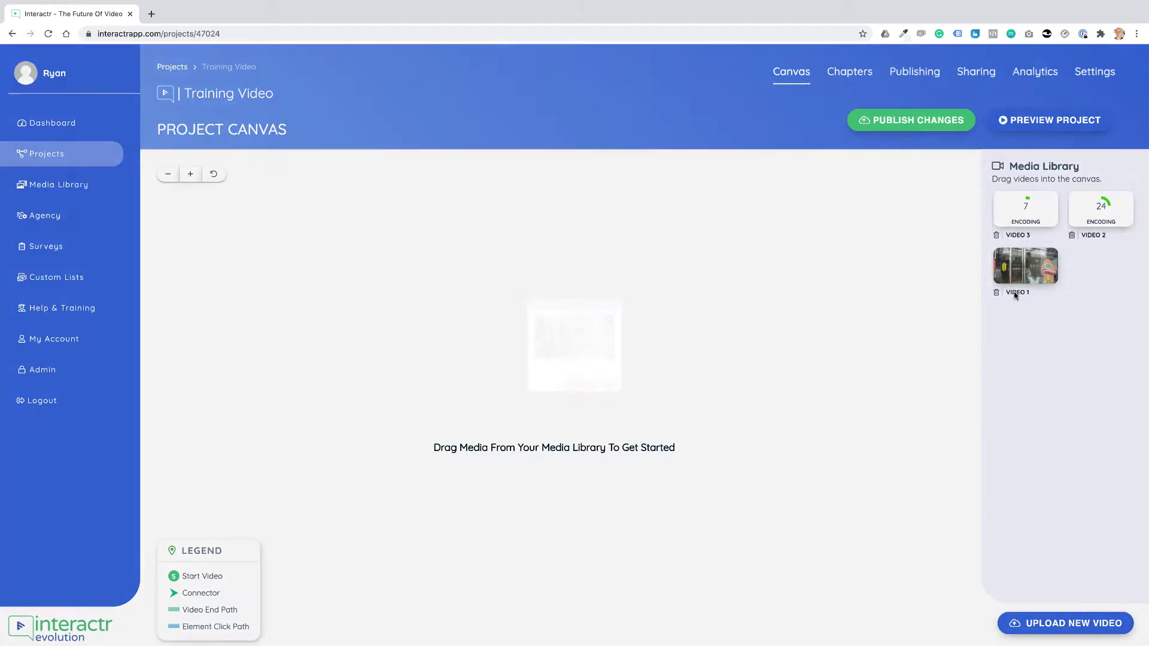
pyautogui.tripleClick(498, 402)
pyautogui.press('BackSpace')
pyautogui.write('INTRO VIDEO')
pyautogui.click(654, 443)
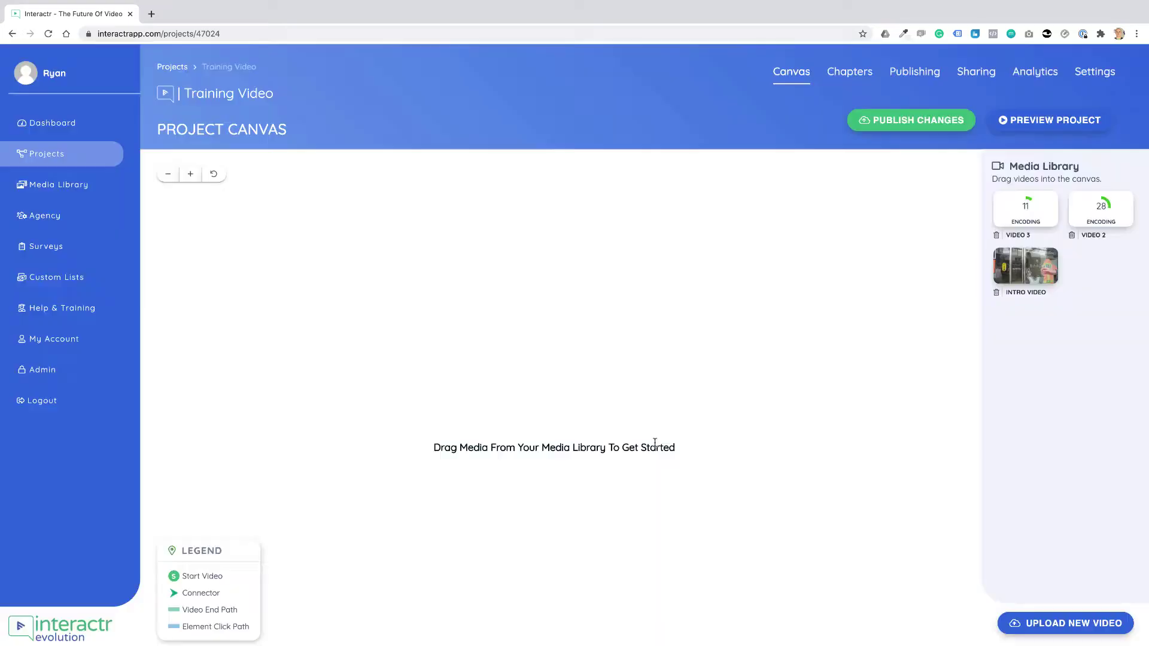
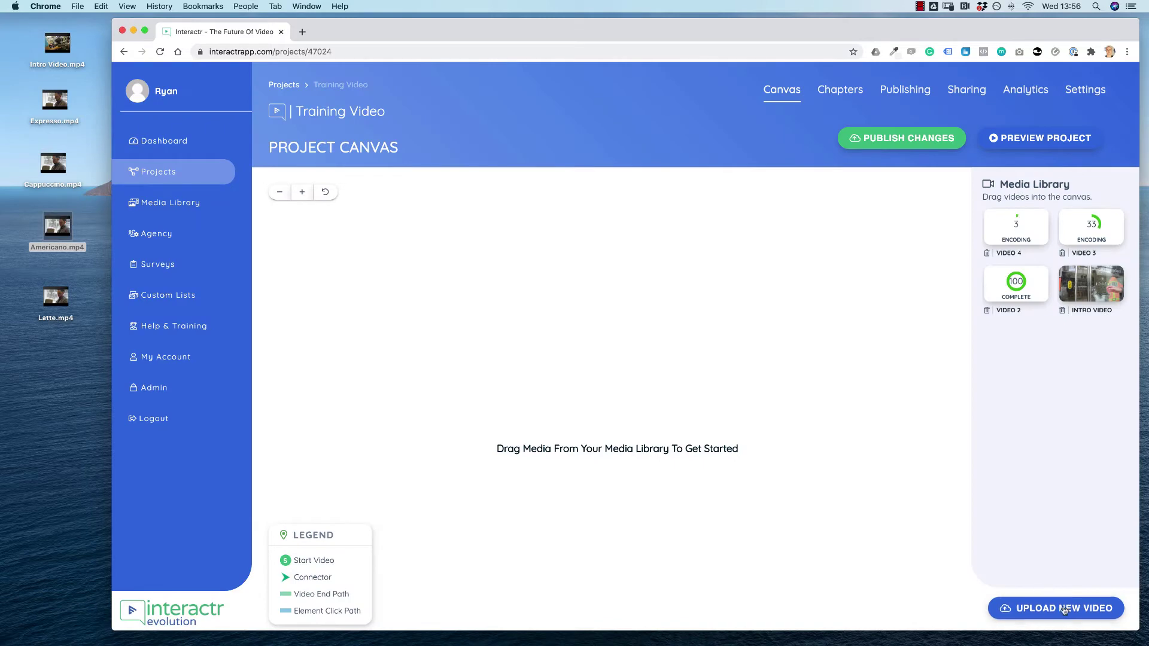
# Step: Upload Latte.mp4 from the desktop to the project's media library and enlarge the browser window to full screen
pyautogui.click(1066, 610)
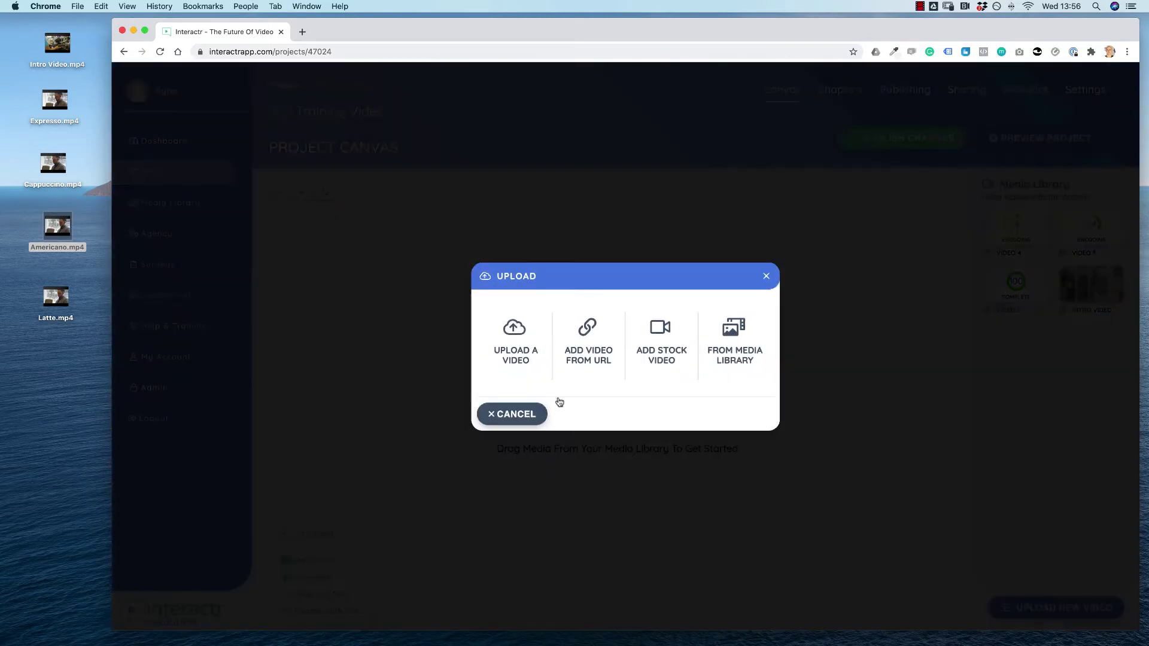
pyautogui.click(526, 339)
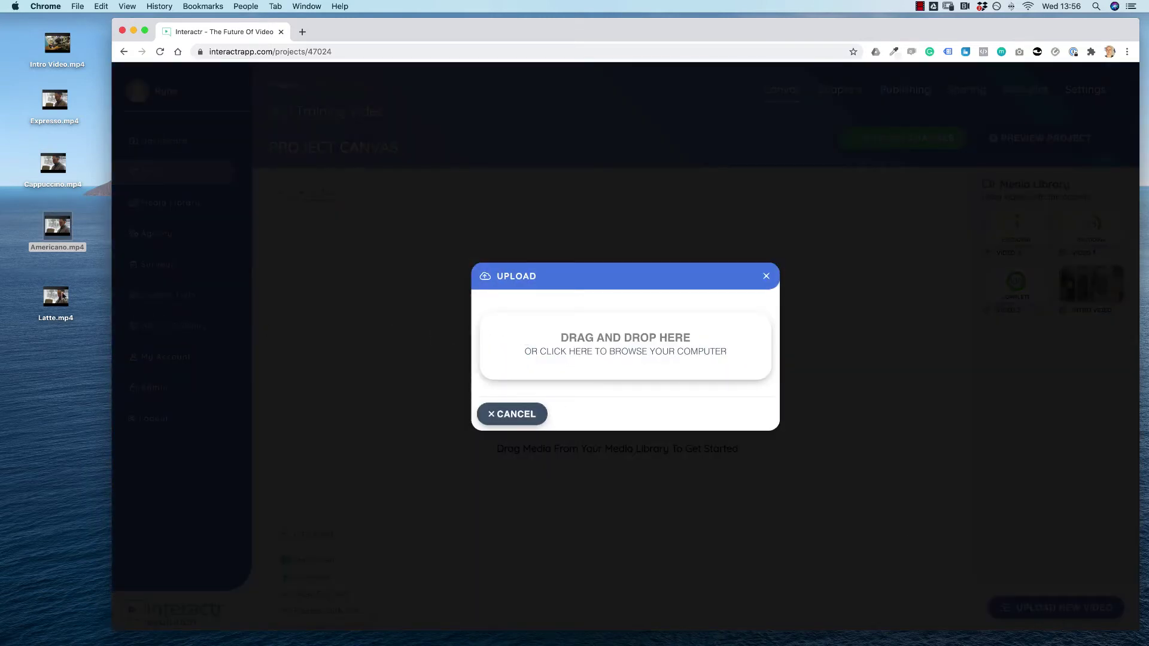
pyautogui.moveTo(55, 296); pyautogui.dragTo(635, 332)
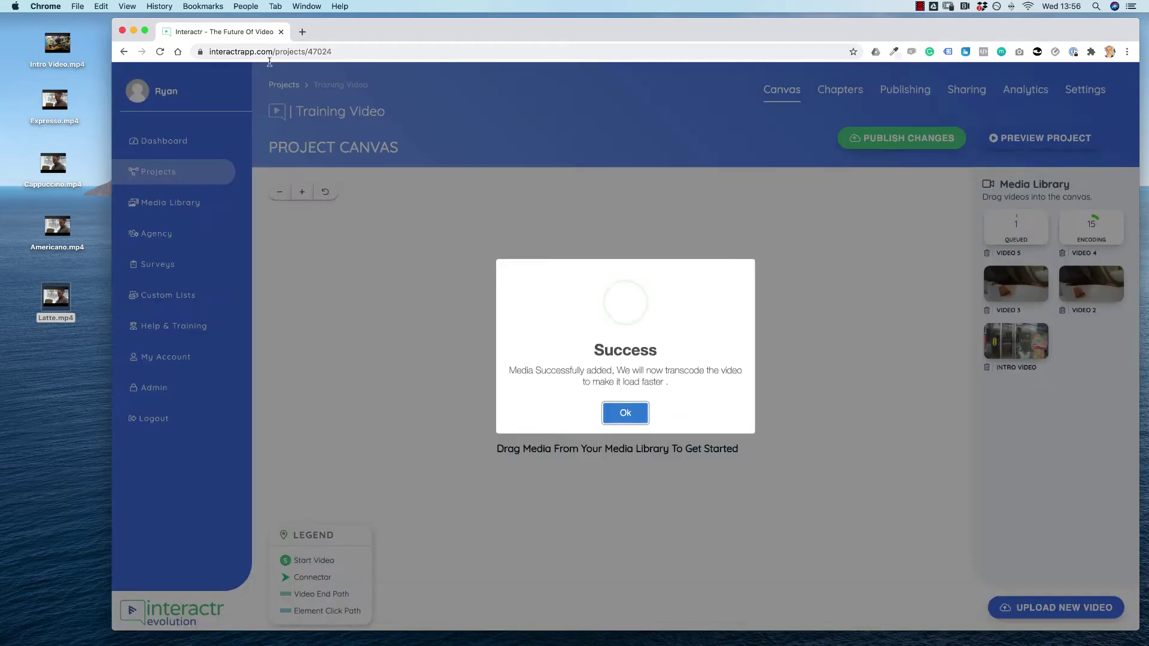
pyautogui.click(622, 417)
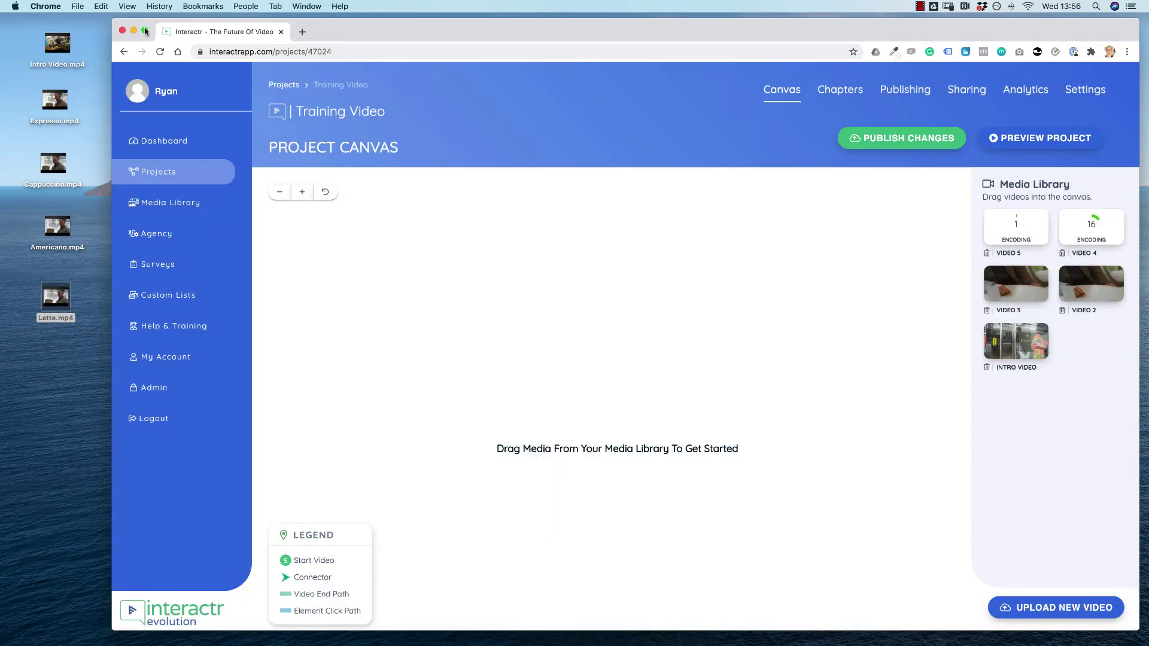
pyautogui.click(145, 31)
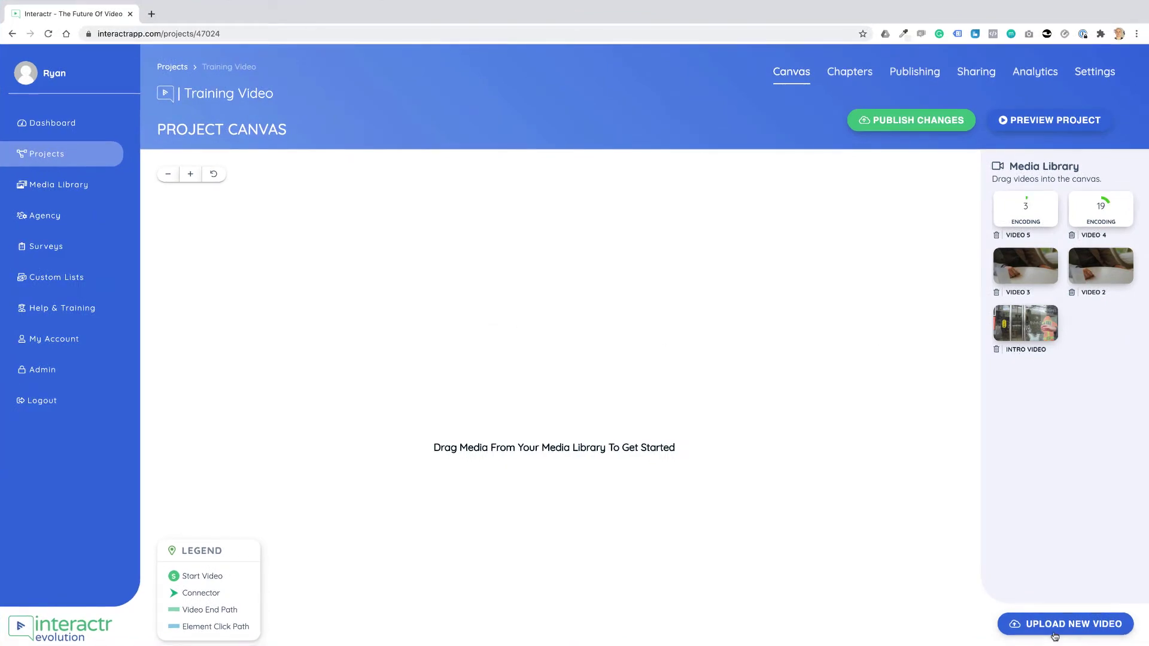
# Step: Check the video files' order on the desktop and rename the media library clip Video 2 as Espresso
pyautogui.moveTo(124, 3)
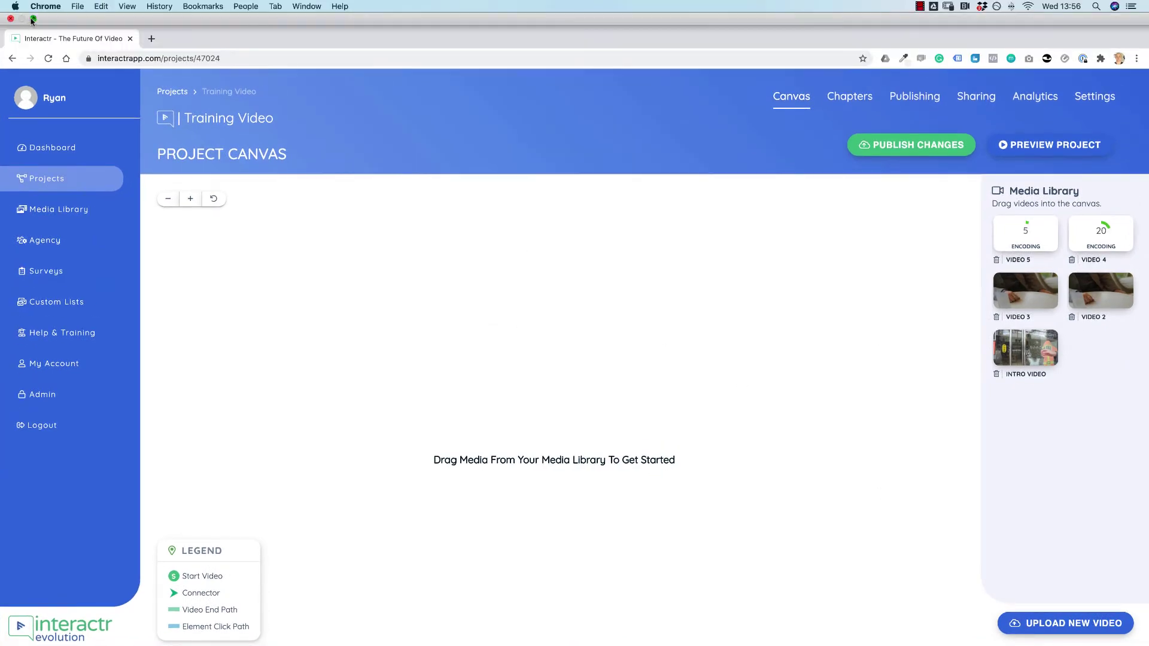
pyautogui.click(32, 25)
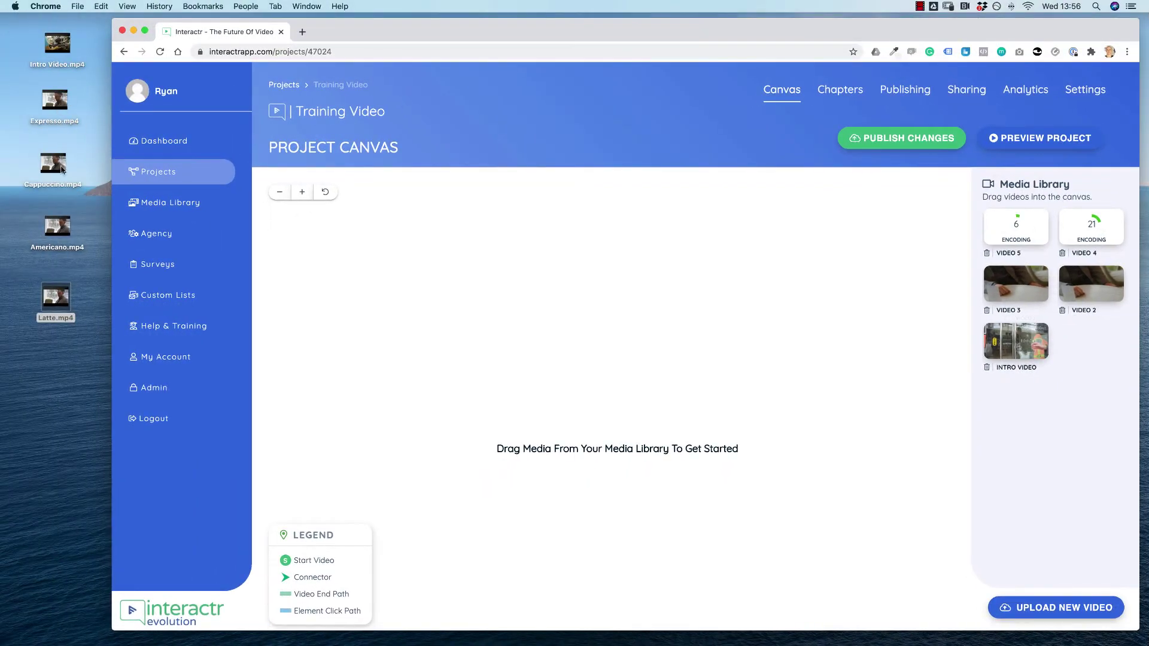
pyautogui.click(144, 30)
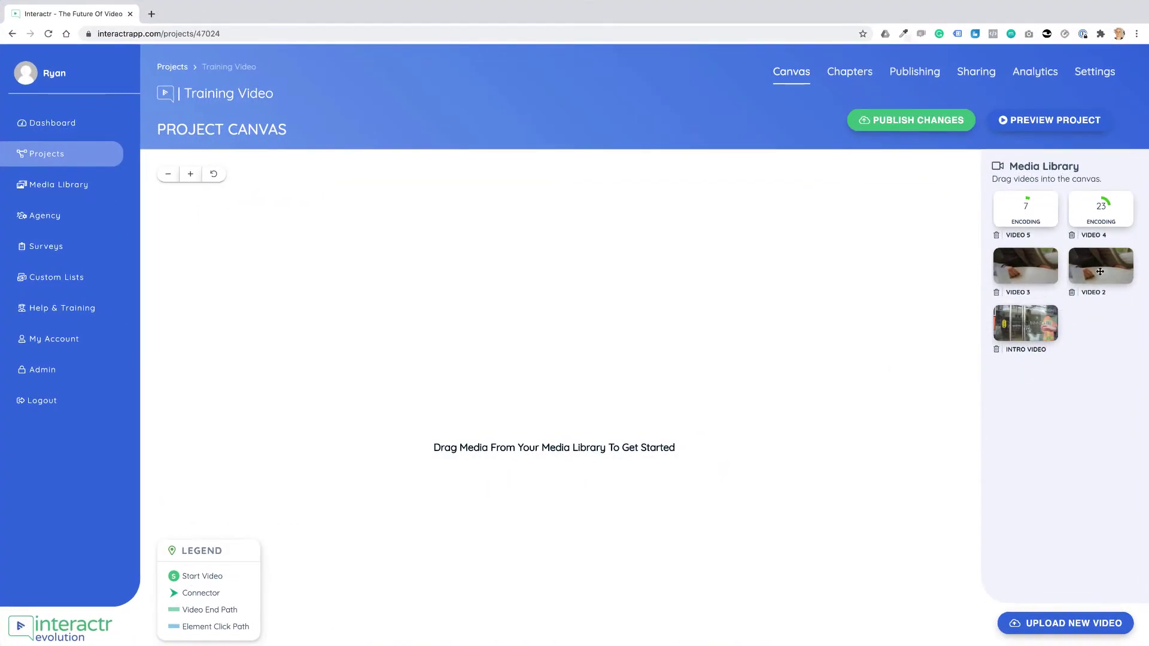
pyautogui.click(1094, 292)
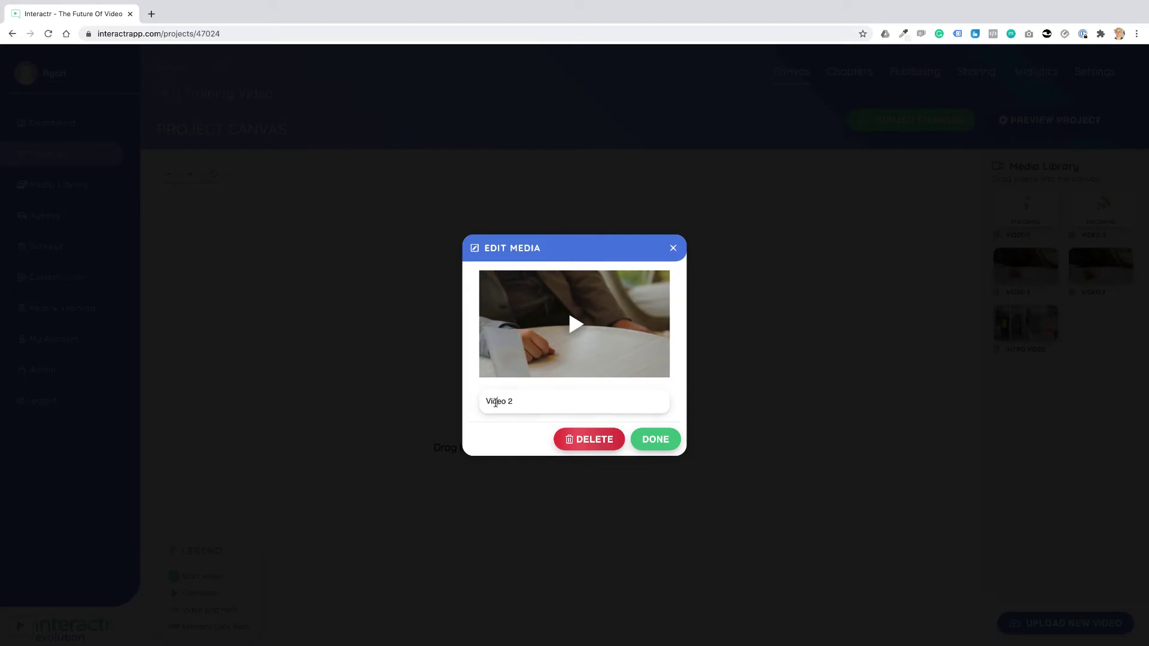
pyautogui.tripleClick(495, 403)
pyautogui.write('Espresso')
pyautogui.click(658, 441)
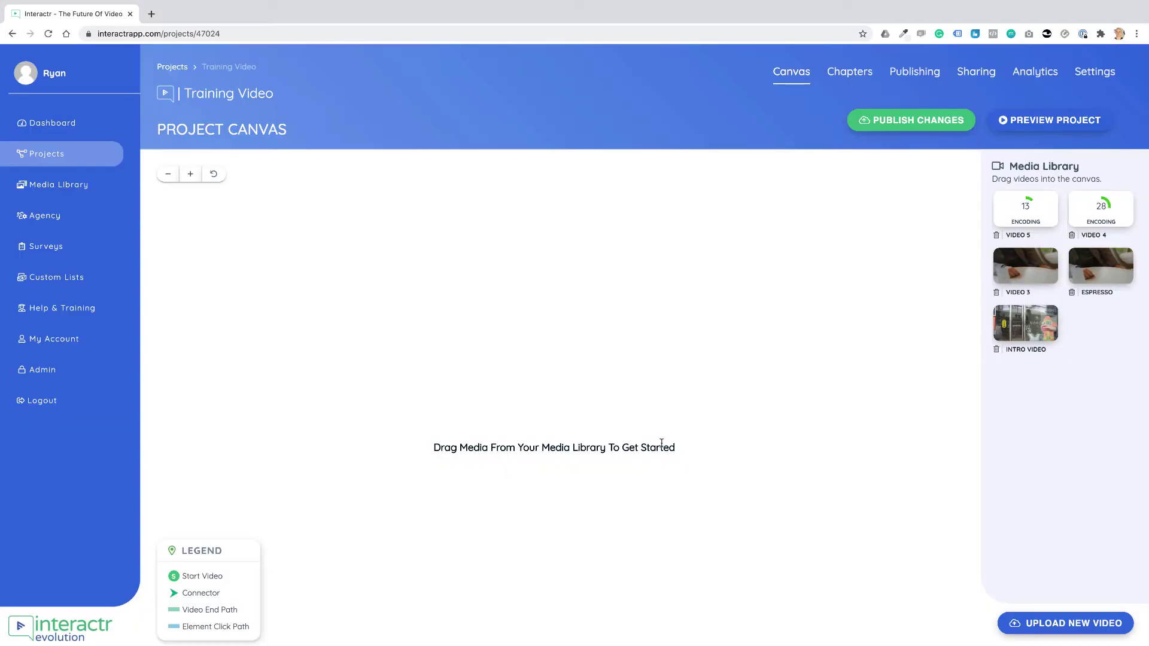
# Step: Rename the media library clip Video 3 as Cappuccino, using the spelling suggestion to correct the name
pyautogui.click(1020, 290)
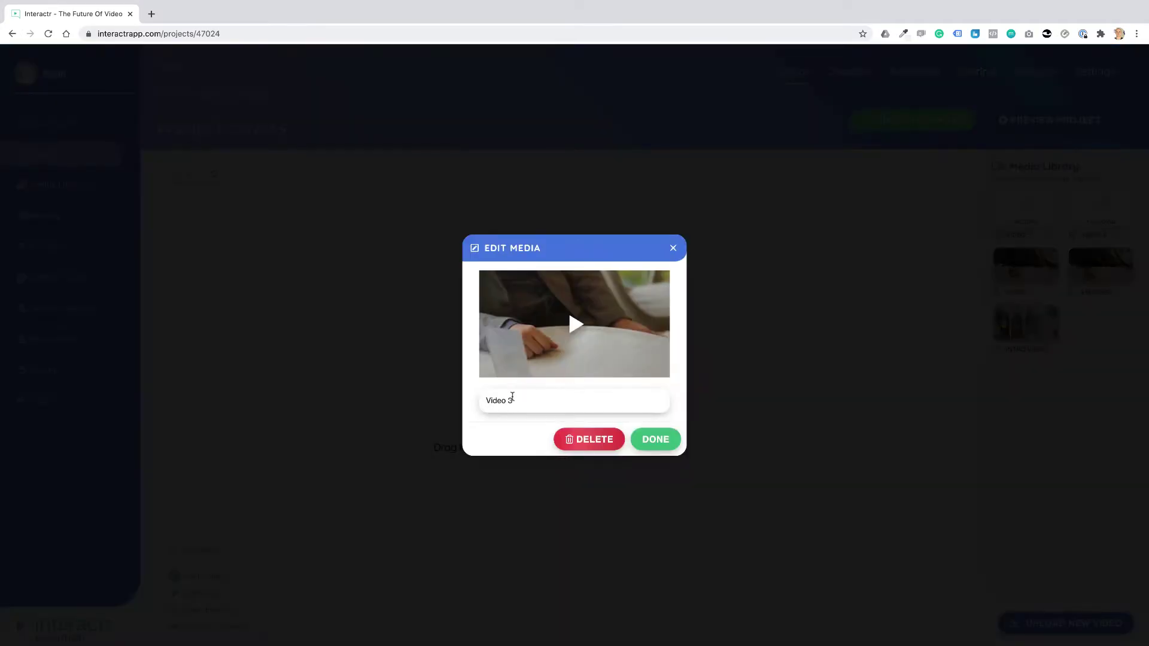
pyautogui.tripleClick(504, 400)
pyautogui.write('Cuppicino')
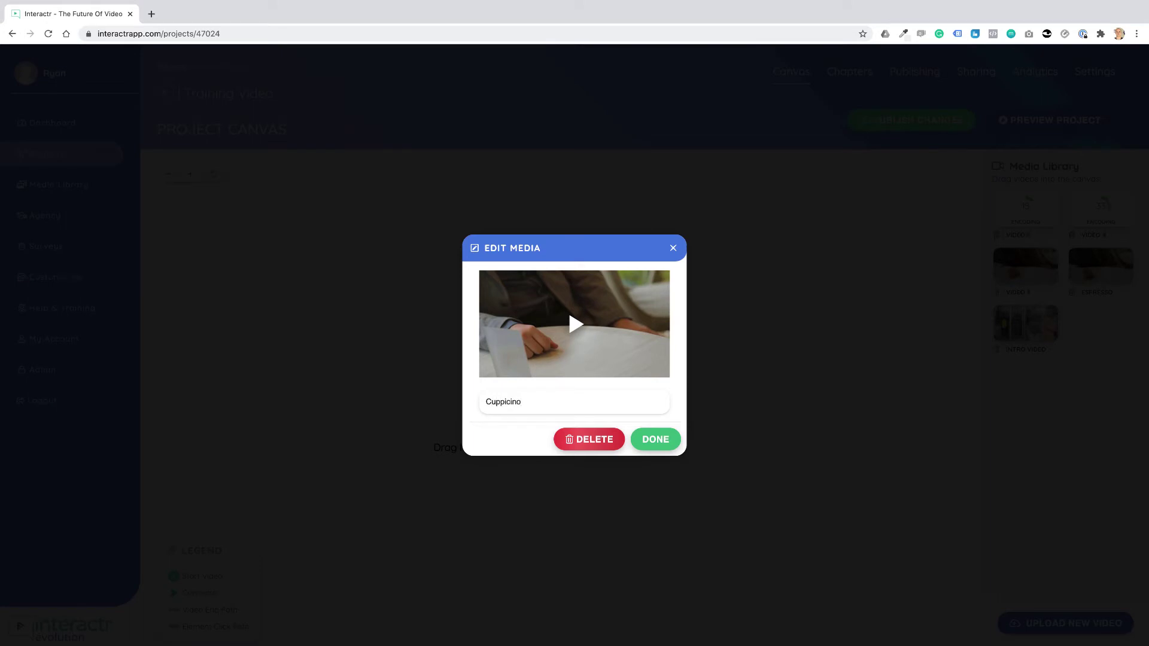
pyautogui.rightClick(509, 406)
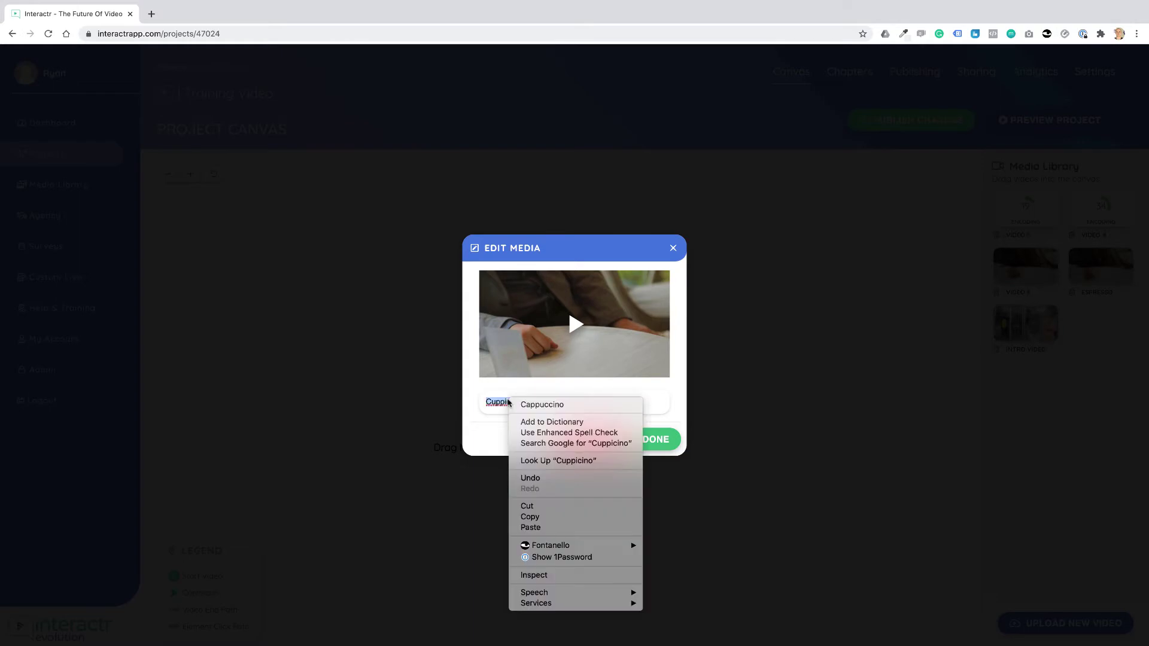
pyautogui.click(544, 402)
pyautogui.click(652, 443)
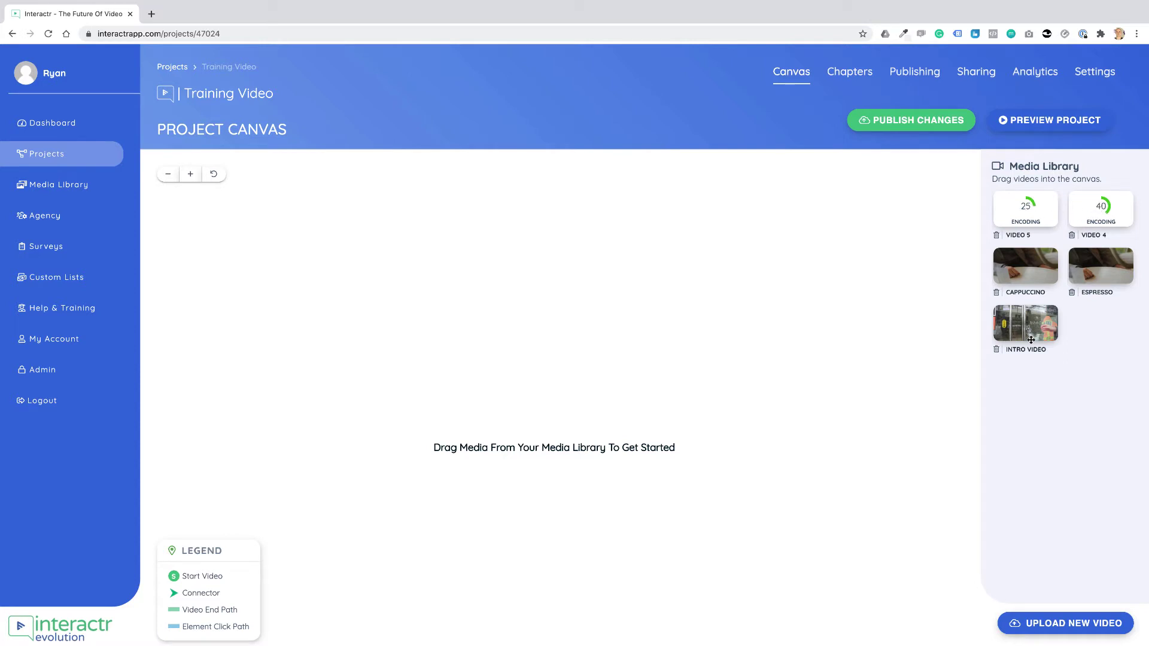
# Step: Place the intro video on the empty canvas as the start node and try pulling a connection out of its connector
pyautogui.moveTo(1032, 326); pyautogui.dragTo(244, 355)
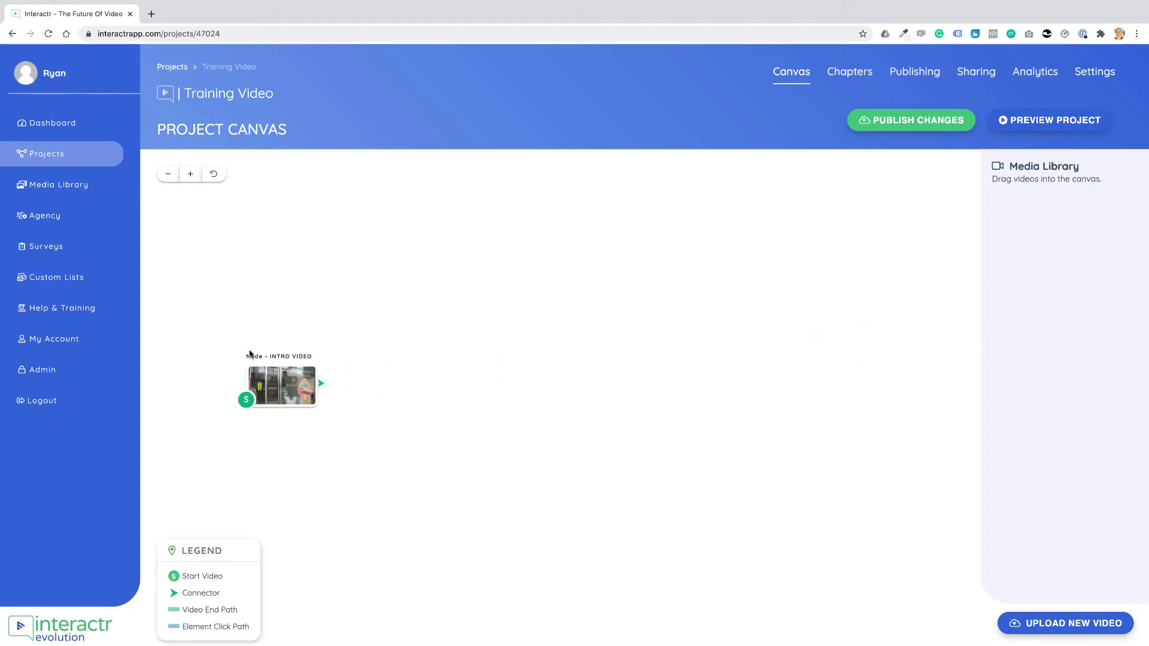
pyautogui.click(295, 387)
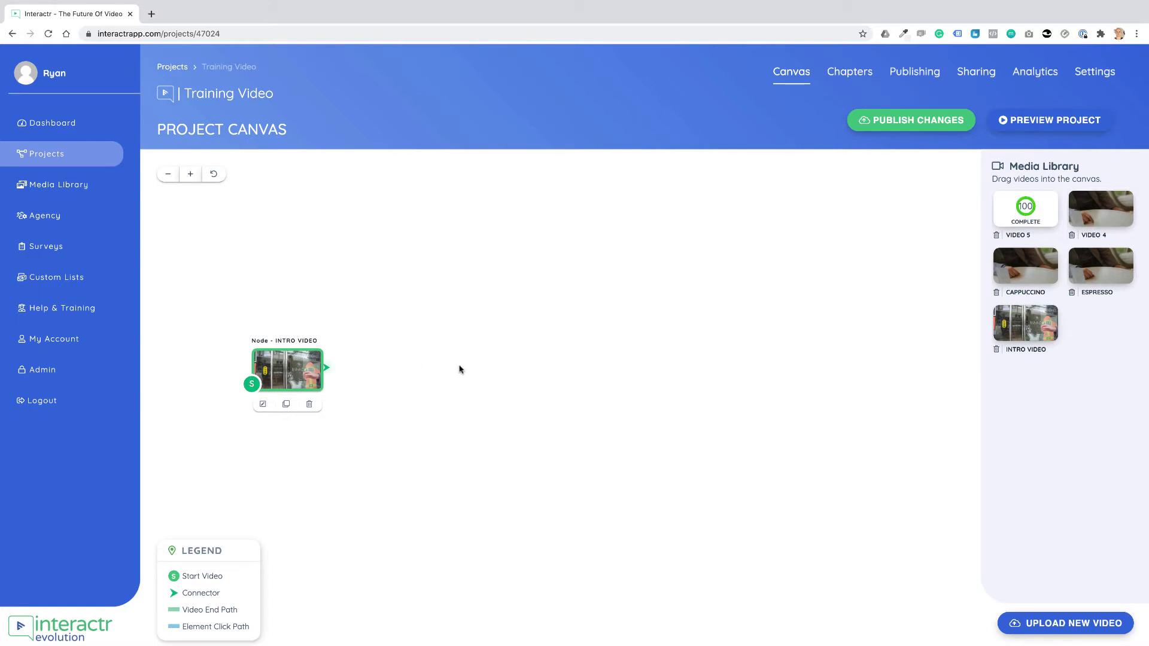
pyautogui.click(331, 371)
pyautogui.moveTo(331, 371); pyautogui.dragTo(546, 283)
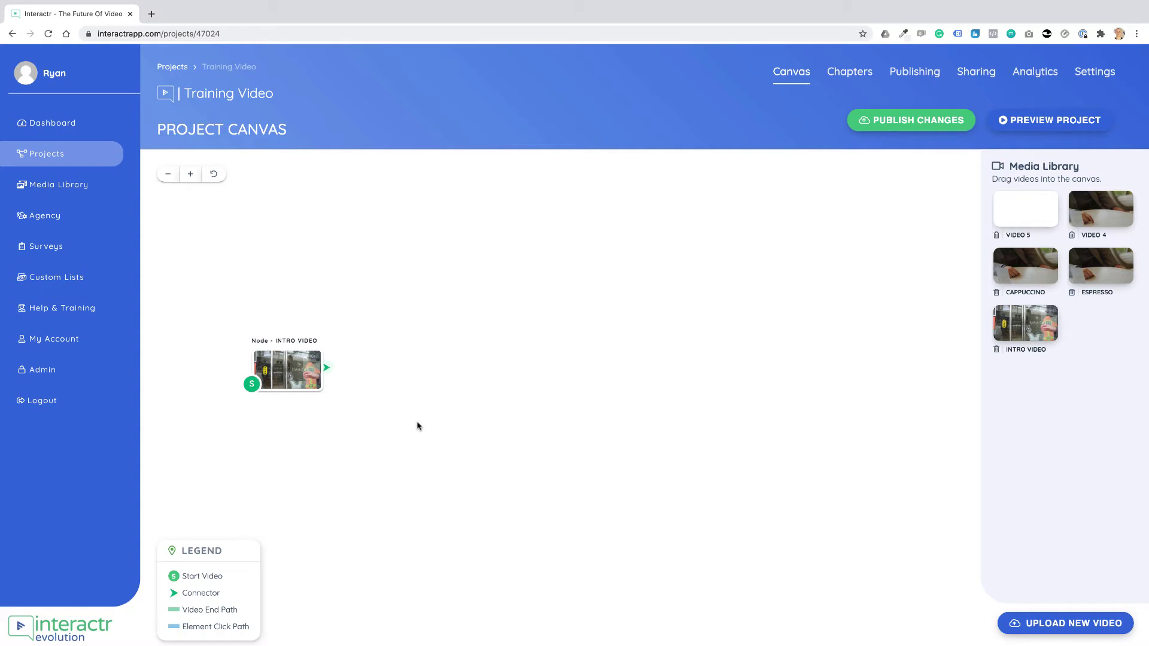
# Step: Check the file names on the desktop and rename the media library clip Video 4 as Americano
pyautogui.moveTo(70, 3)
pyautogui.click(33, 3)
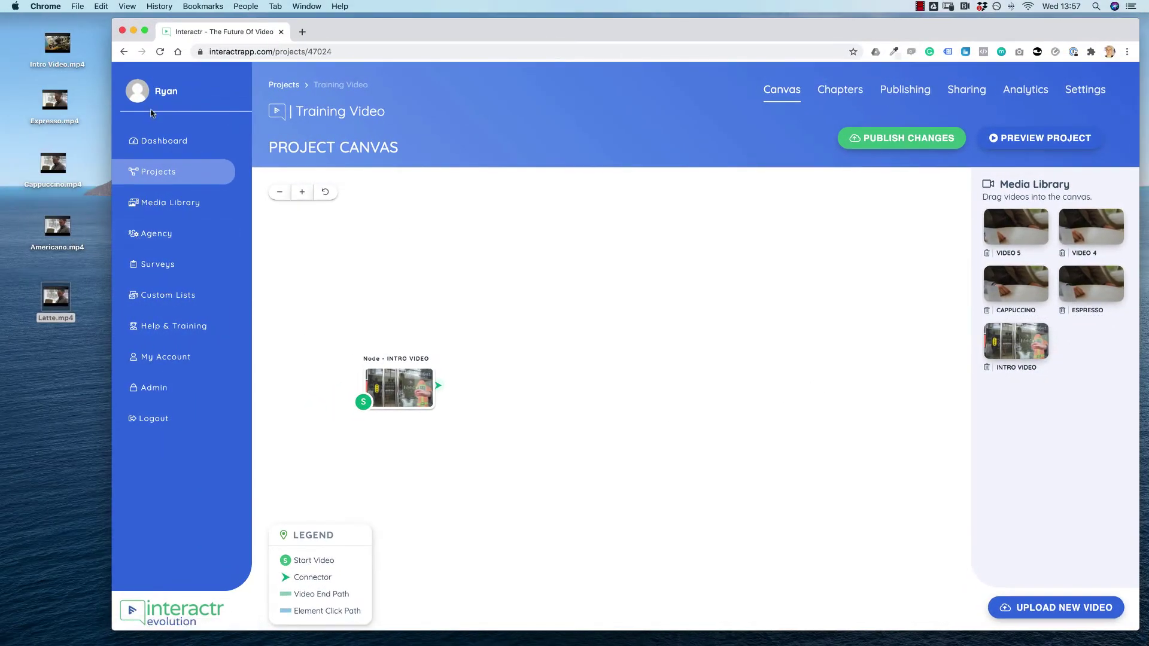
pyautogui.click(144, 30)
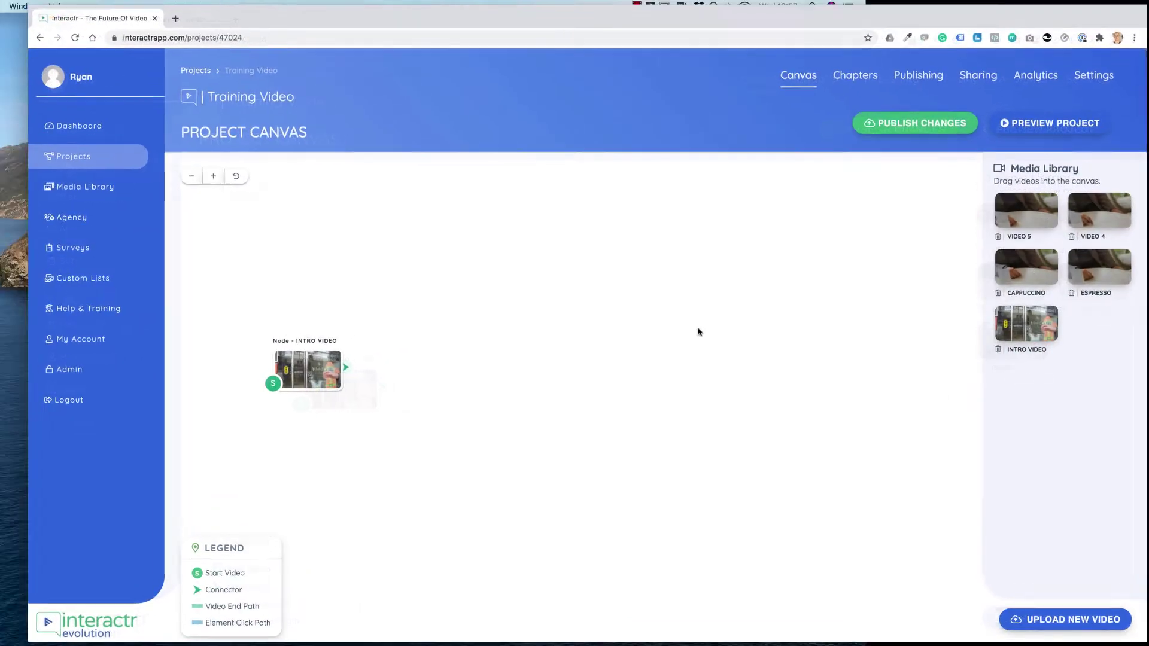
pyautogui.click(1097, 238)
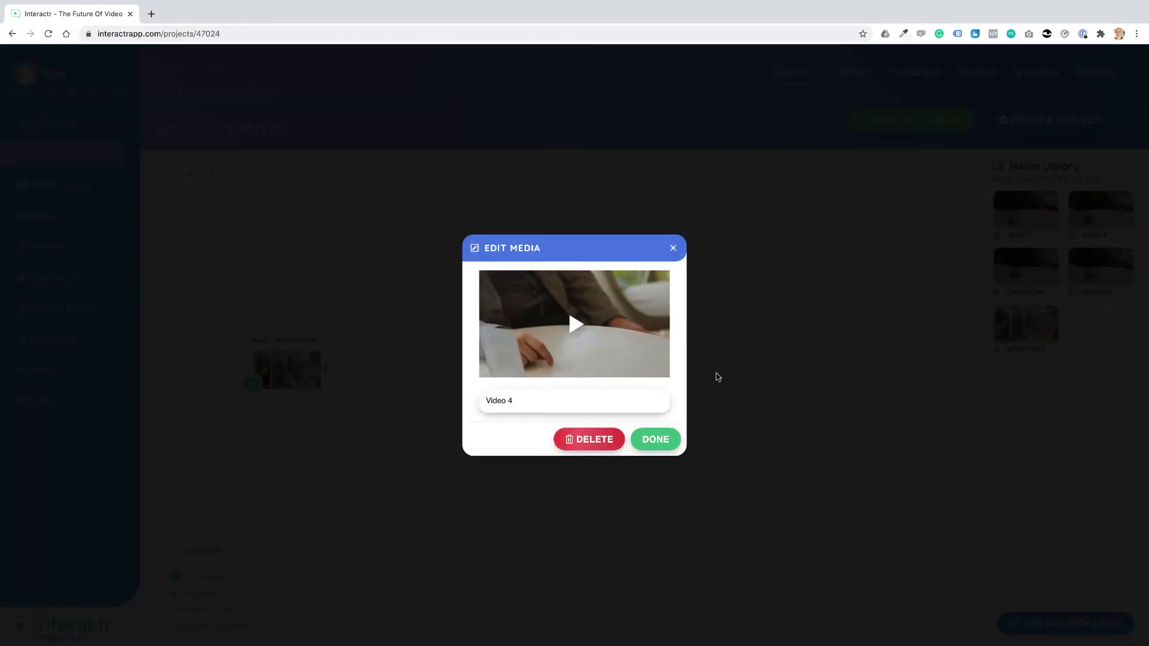
pyautogui.tripleClick(497, 402)
pyautogui.write('Americano')
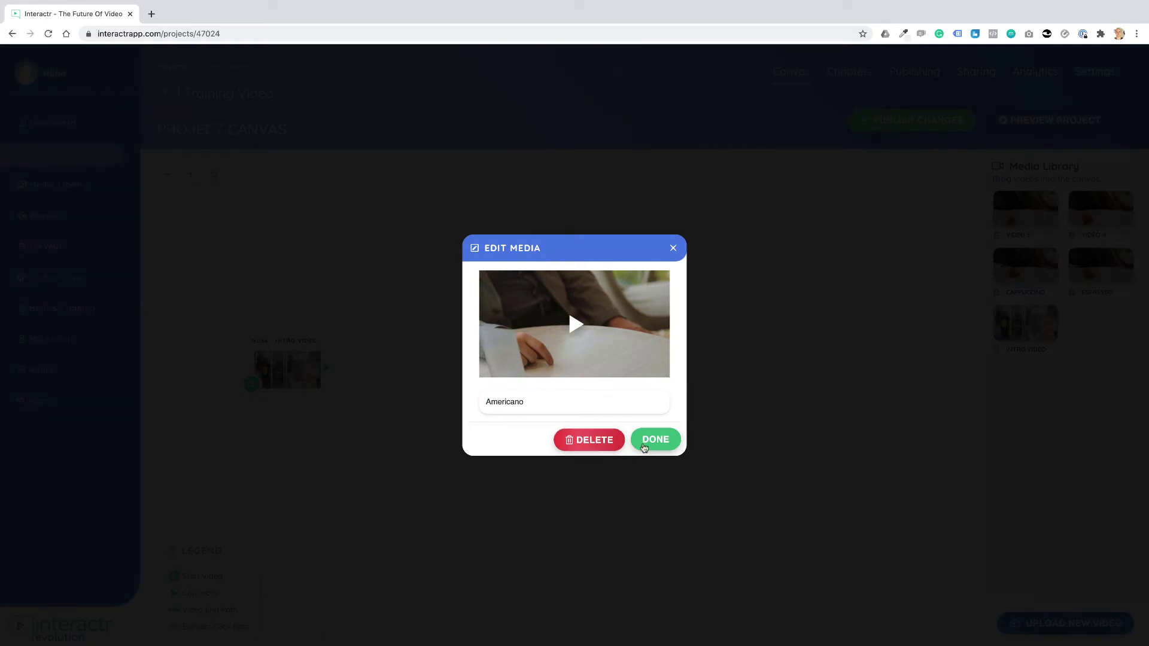
pyautogui.click(667, 444)
# Step: Rename the media library clip Video 5 as Latte
pyautogui.click(1018, 236)
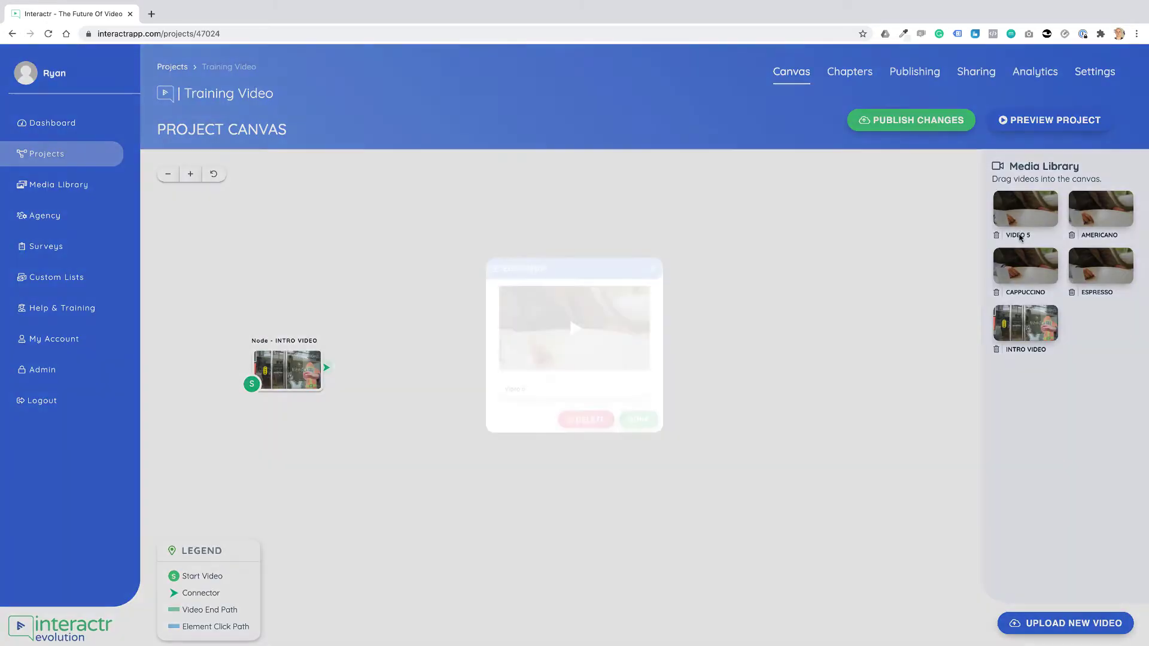
pyautogui.doubleClick(494, 402)
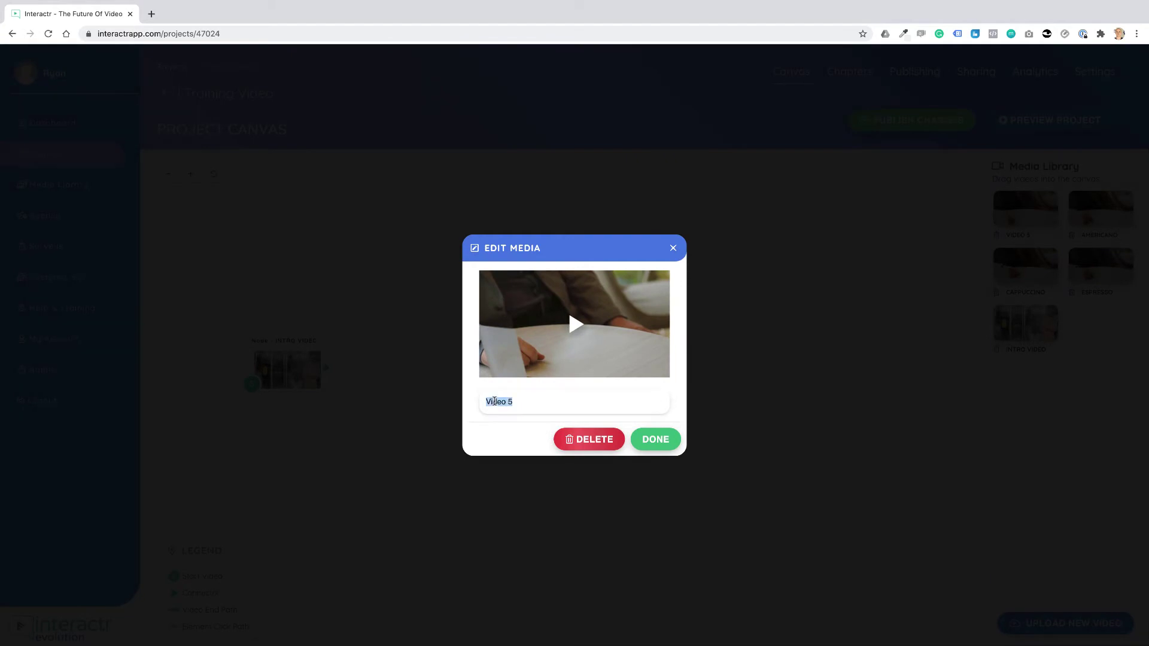
pyautogui.write('Latte')
pyautogui.click(656, 440)
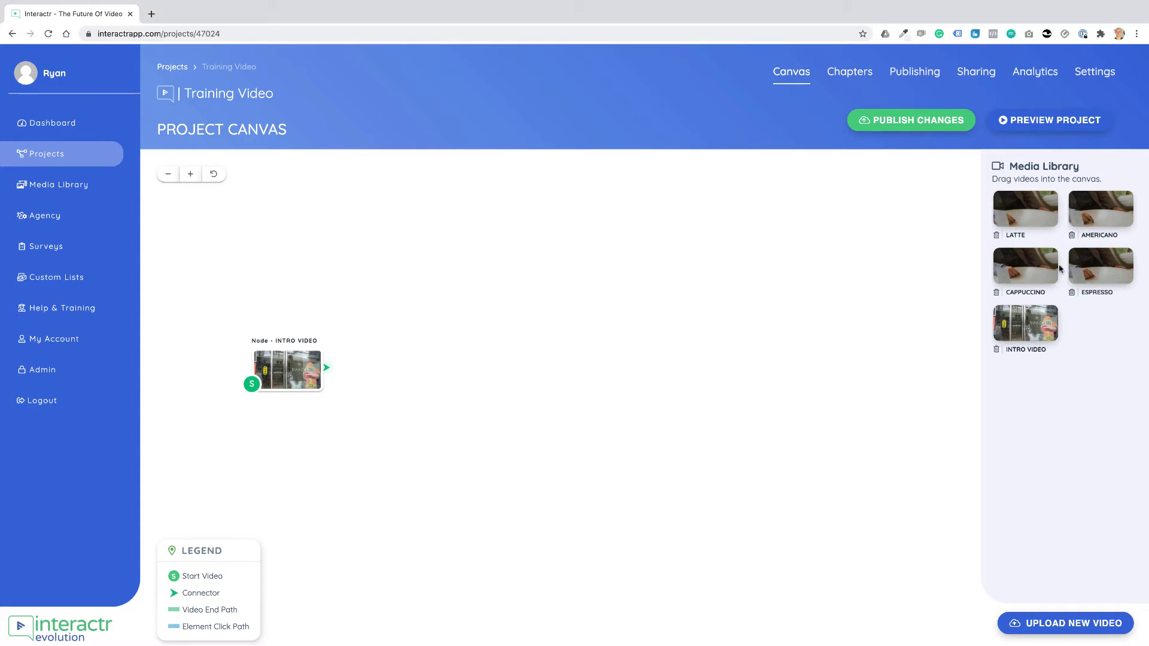
# Step: Add the Espresso, Cappuccino, Americano and Latte videos to the canvas as nodes beside the intro video
pyautogui.moveTo(1099, 267); pyautogui.dragTo(526, 220)
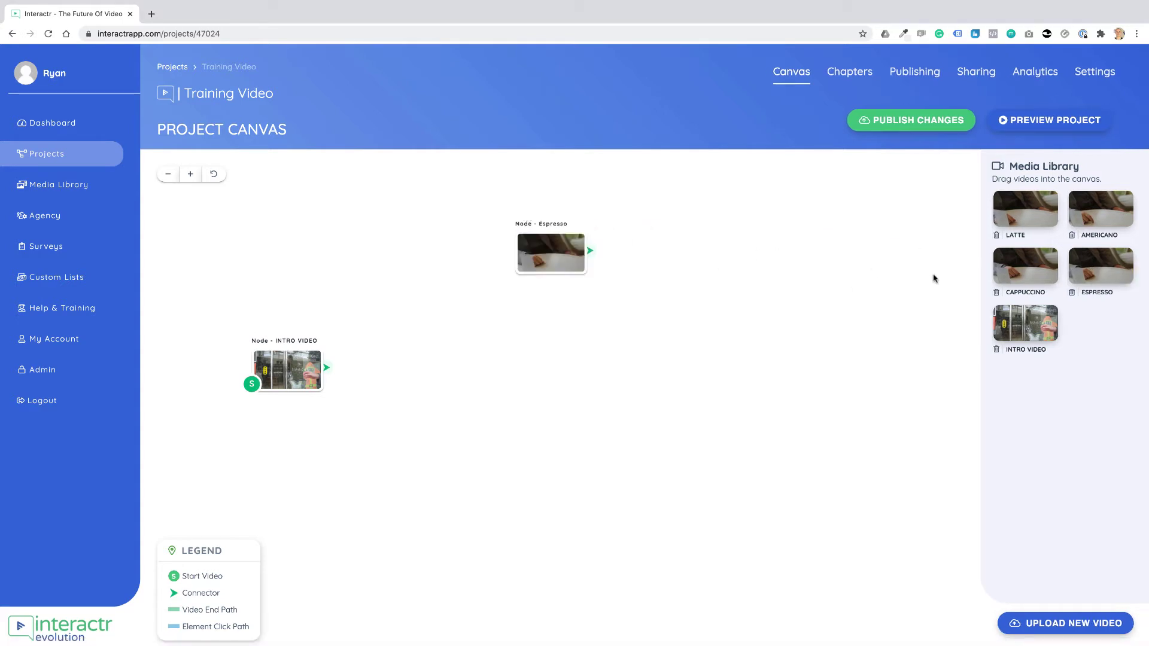
pyautogui.moveTo(1018, 276); pyautogui.dragTo(544, 323)
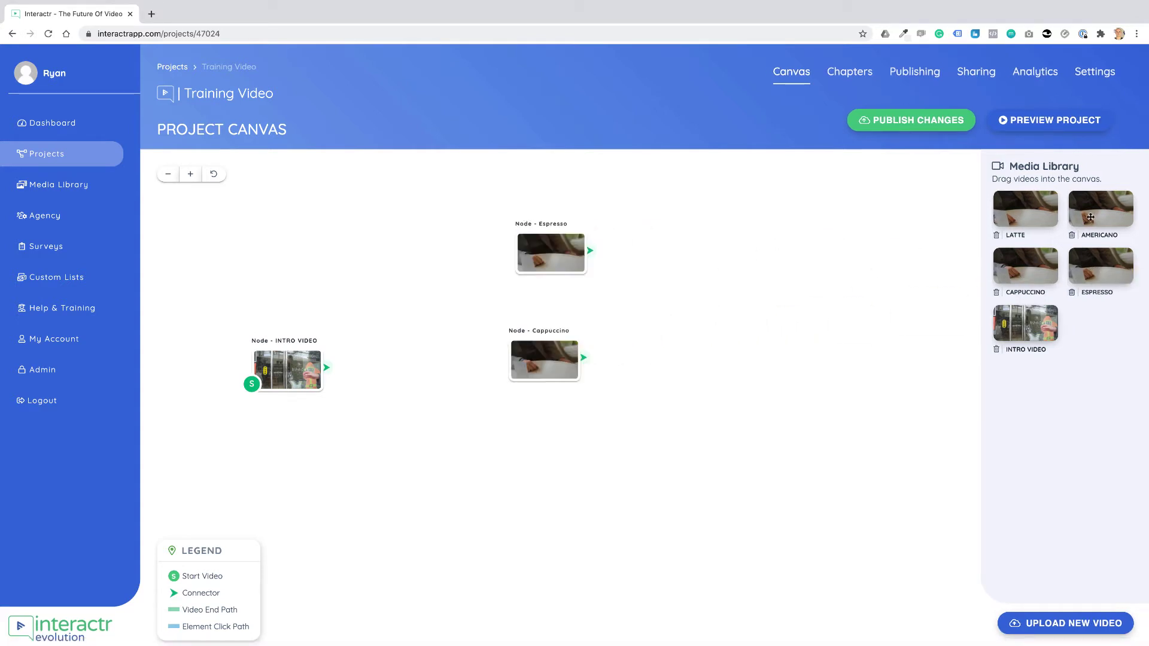
pyautogui.moveTo(1090, 216); pyautogui.dragTo(770, 326)
pyautogui.moveTo(1025, 210); pyautogui.dragTo(749, 233)
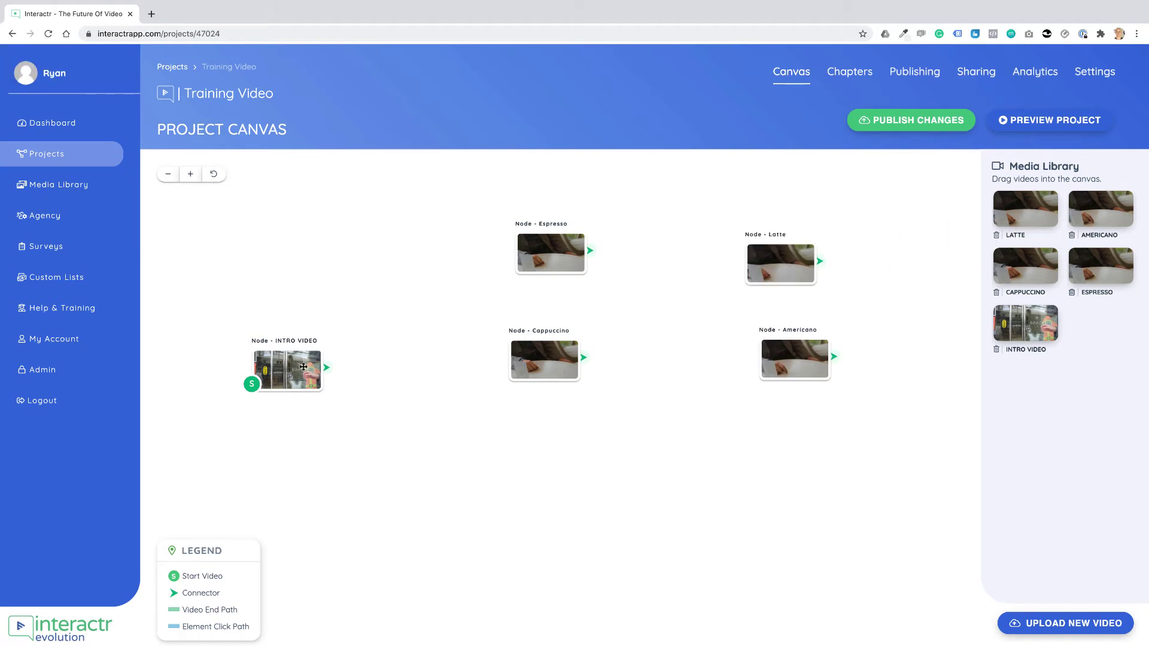
# Step: Arrange the Espresso, Cappuccino, Latte and Americano nodes from top to bottom in one column to the right of the intro node
pyautogui.moveTo(300, 369); pyautogui.dragTo(343, 362)
pyautogui.moveTo(553, 259); pyautogui.dragTo(542, 231)
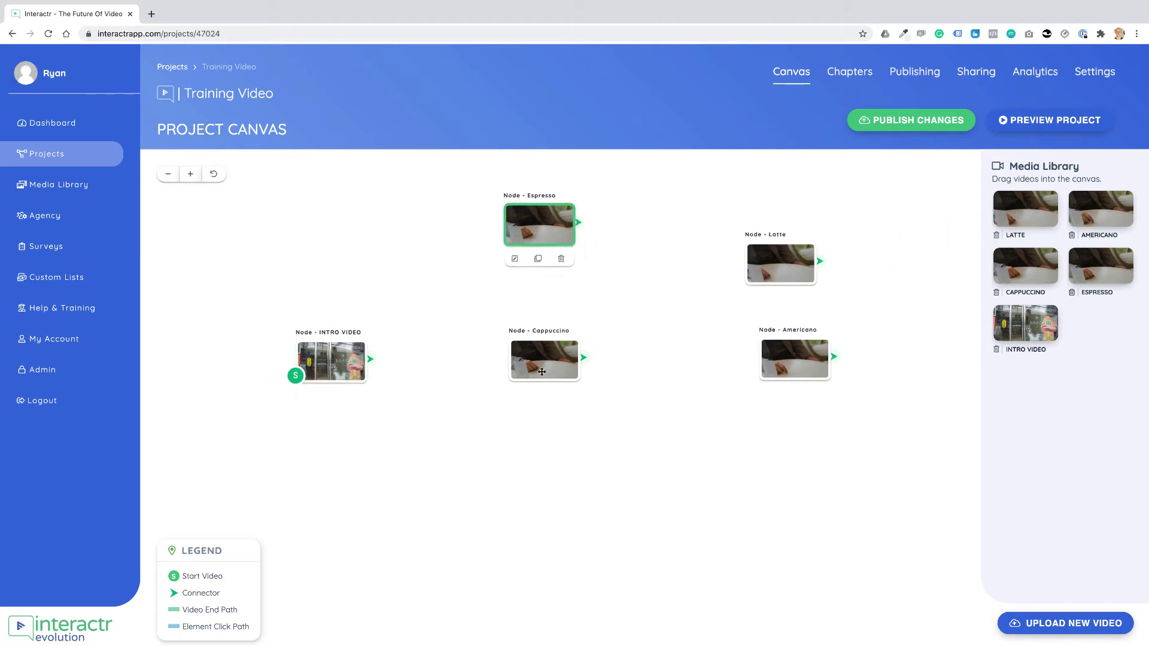
pyautogui.moveTo(541, 370); pyautogui.dragTo(538, 341)
pyautogui.moveTo(780, 281); pyautogui.dragTo(526, 451)
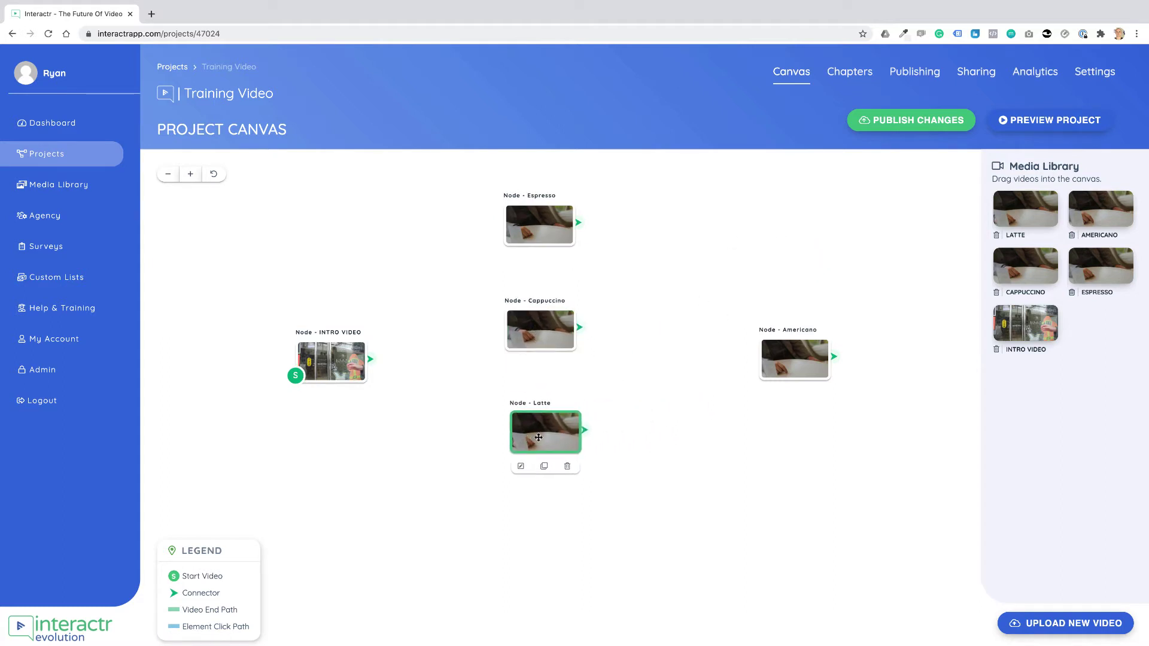
pyautogui.moveTo(783, 372); pyautogui.dragTo(546, 535)
pyautogui.click(688, 447)
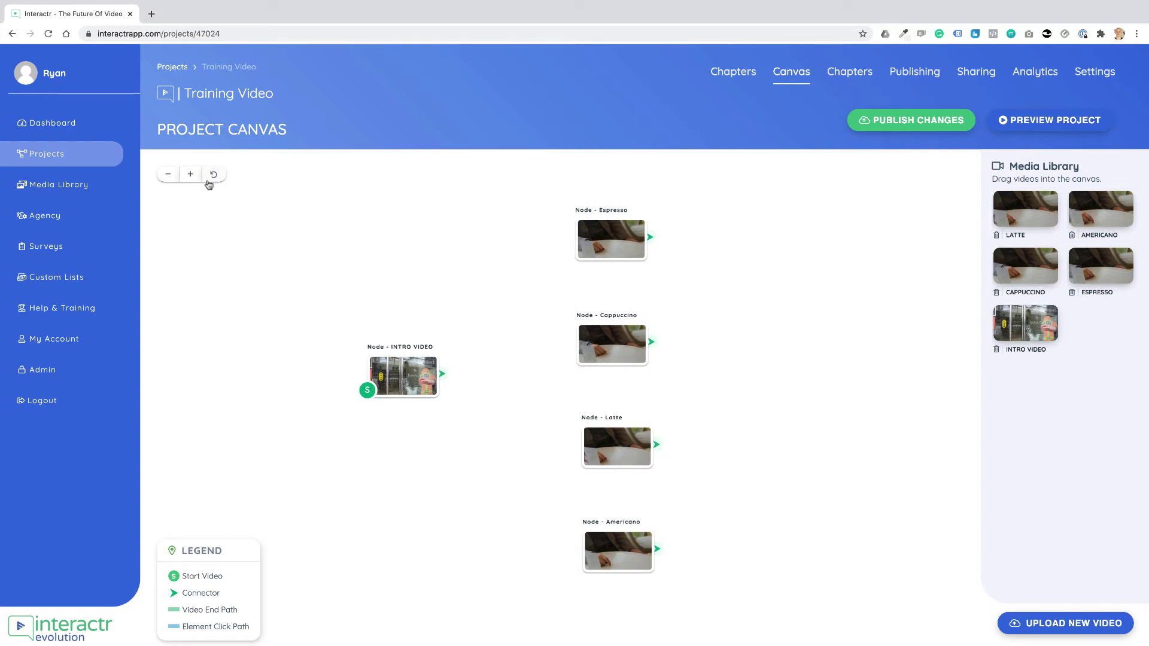
pyautogui.click(190, 174)
pyautogui.click(167, 174)
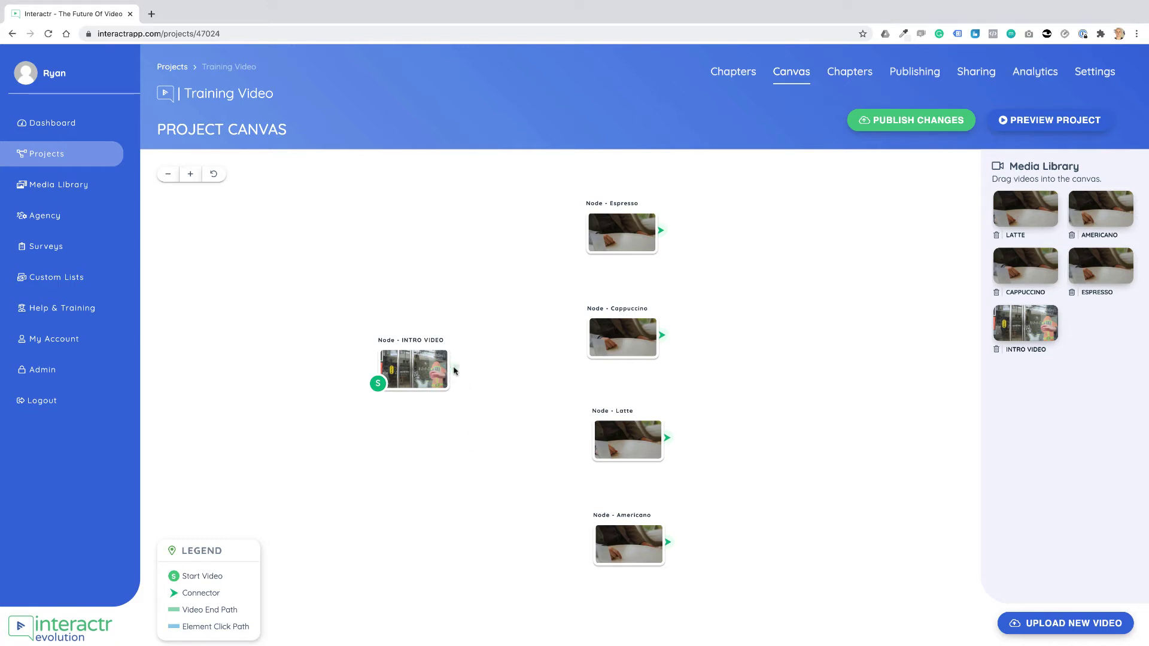
# Step: Connect the intro video node to the Espresso node with a video end path and adjust the positions of both nodes
pyautogui.moveTo(454, 367); pyautogui.dragTo(613, 220)
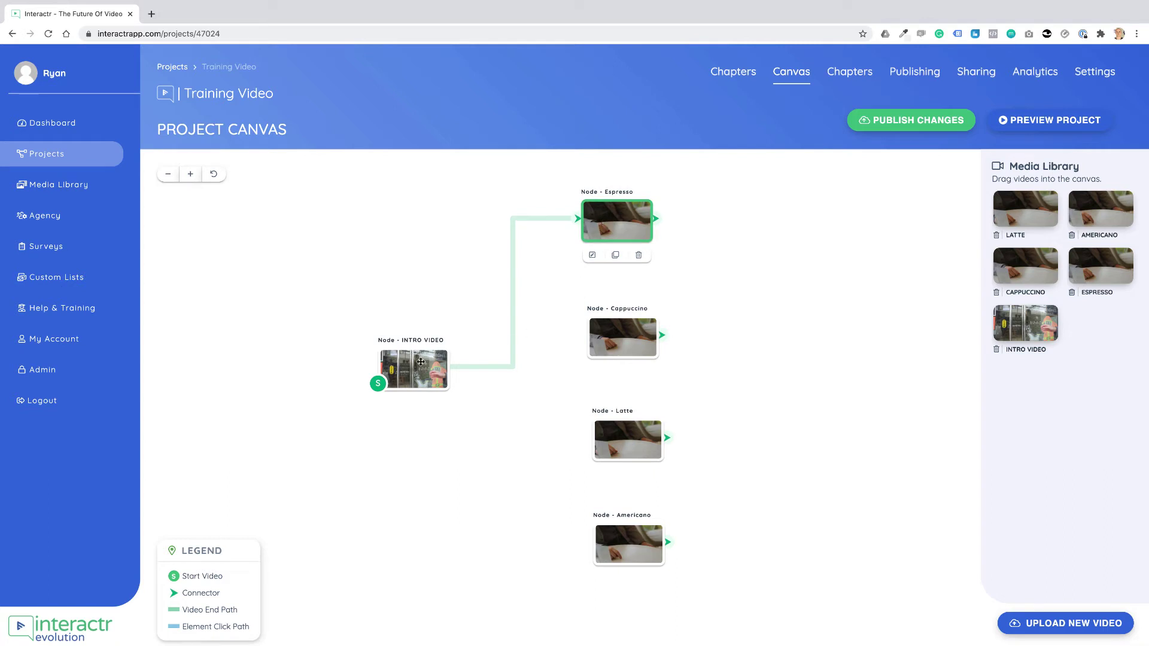
pyautogui.moveTo(416, 367)
pyautogui.mouseDown()
pyautogui.moveTo(380, 362)
pyautogui.moveTo(397, 372)
pyautogui.mouseUp()
pyautogui.click(461, 310)
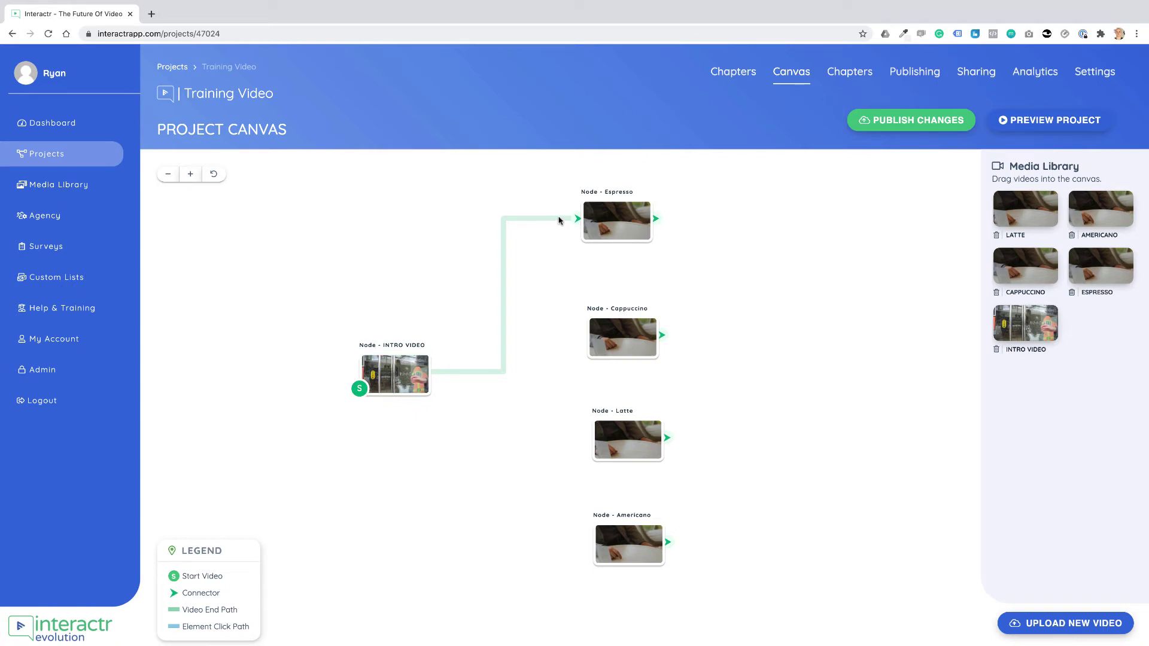
pyautogui.moveTo(612, 221); pyautogui.dragTo(626, 227)
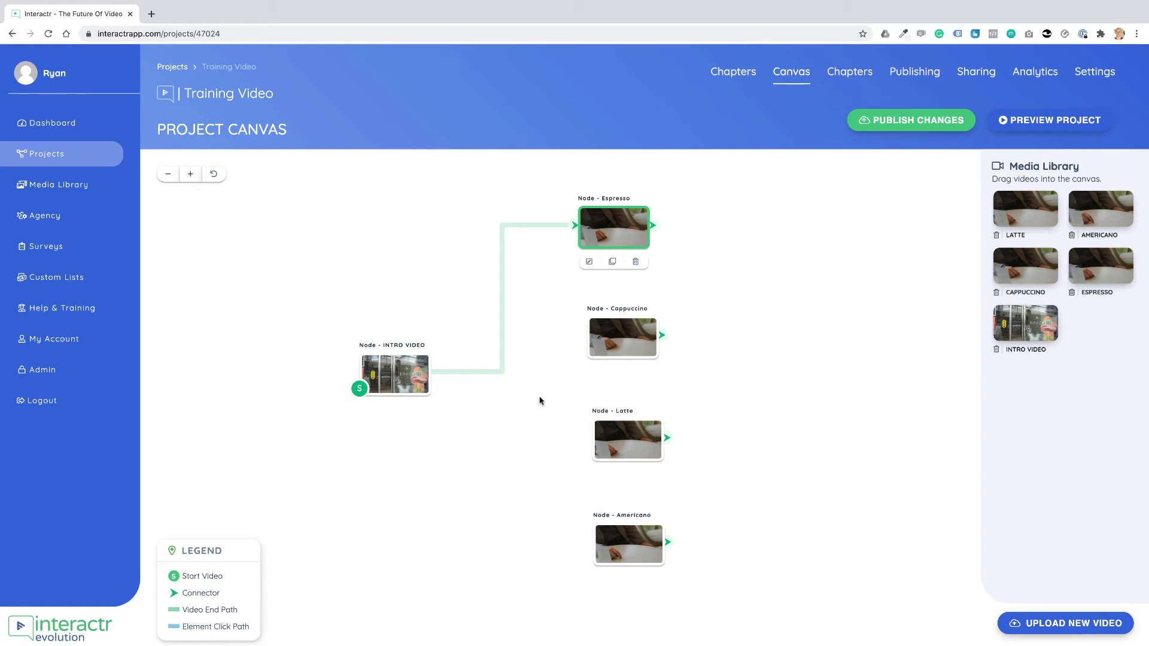
pyautogui.moveTo(621, 235); pyautogui.dragTo(626, 222)
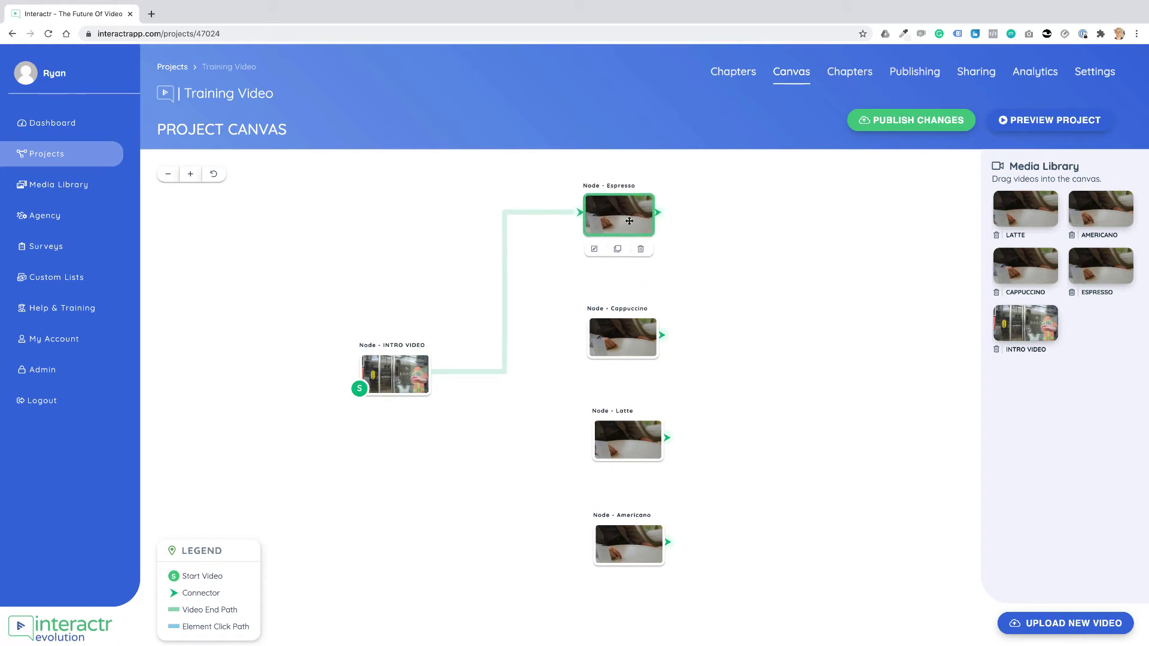
pyautogui.click(402, 377)
pyautogui.moveTo(402, 376); pyautogui.dragTo(398, 374)
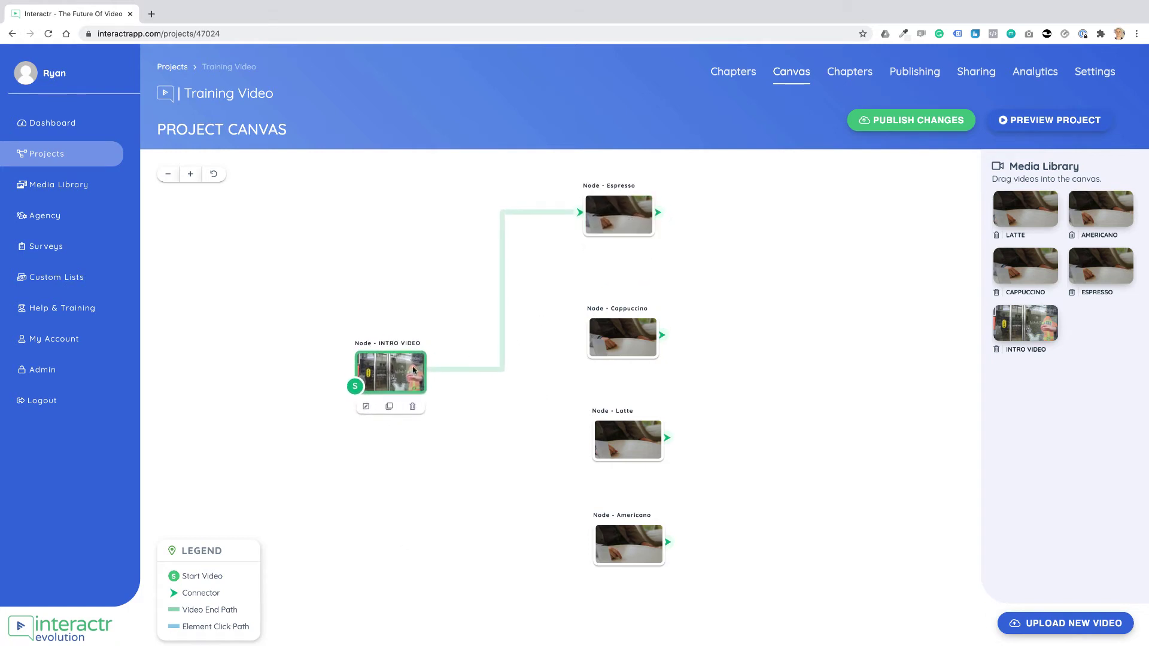
# Step: Replace the intro node's video end path to Espresso with one leading to the Cappuccino node
pyautogui.click(501, 301)
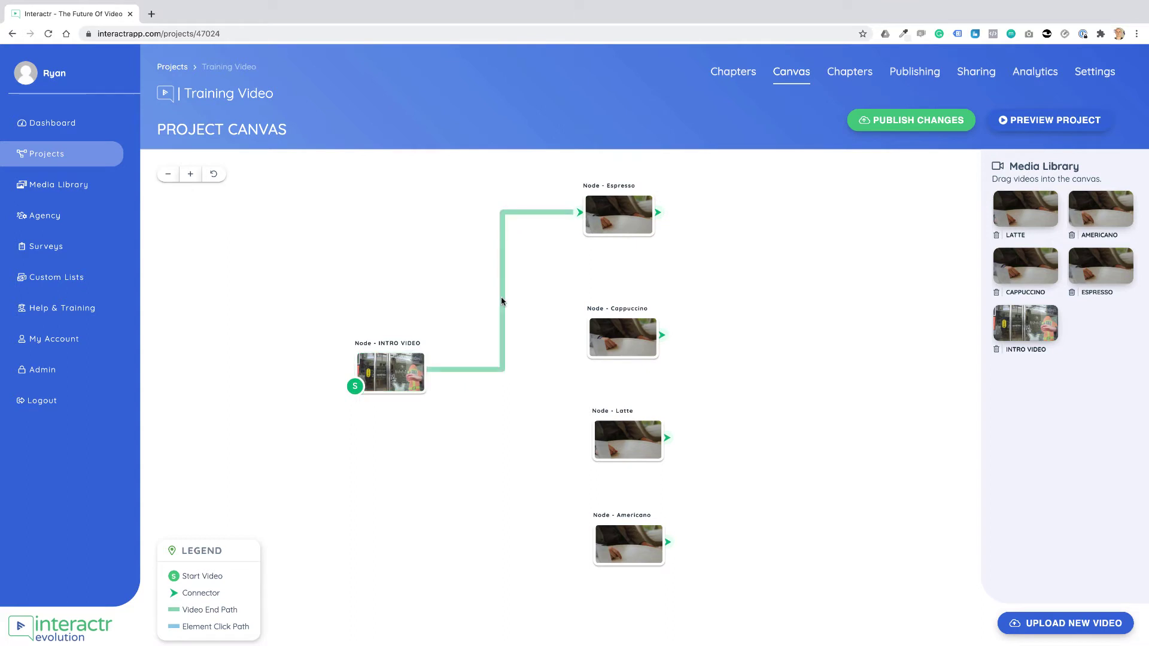
pyautogui.click(502, 301)
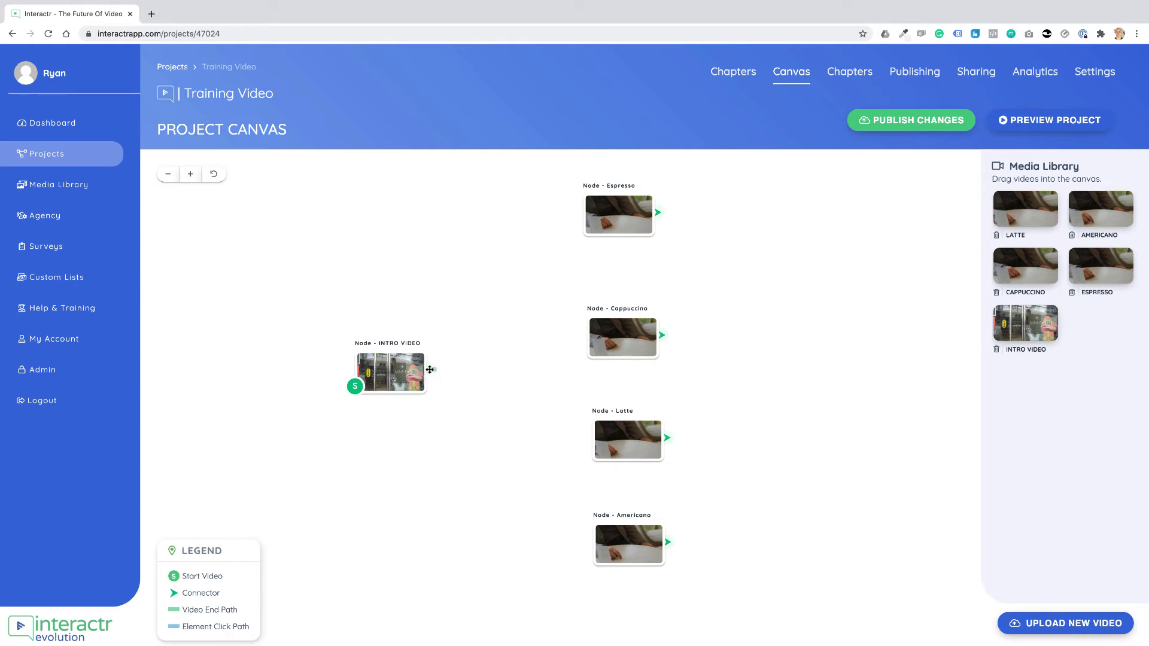
pyautogui.moveTo(430, 369); pyautogui.dragTo(601, 337)
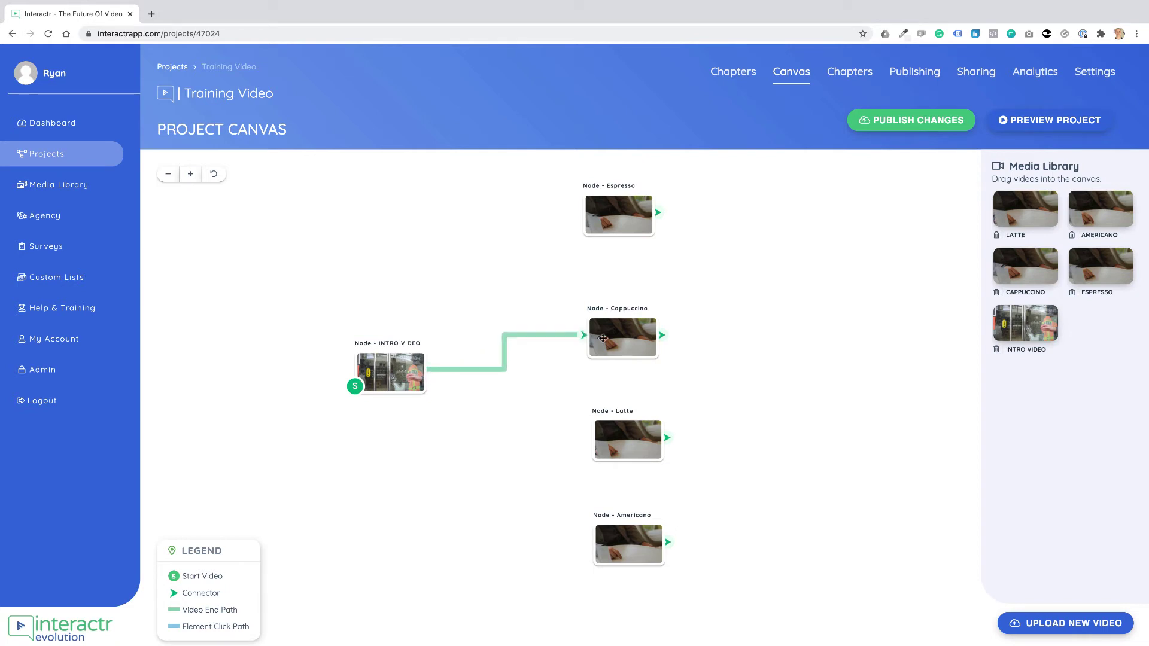
pyautogui.click(402, 372)
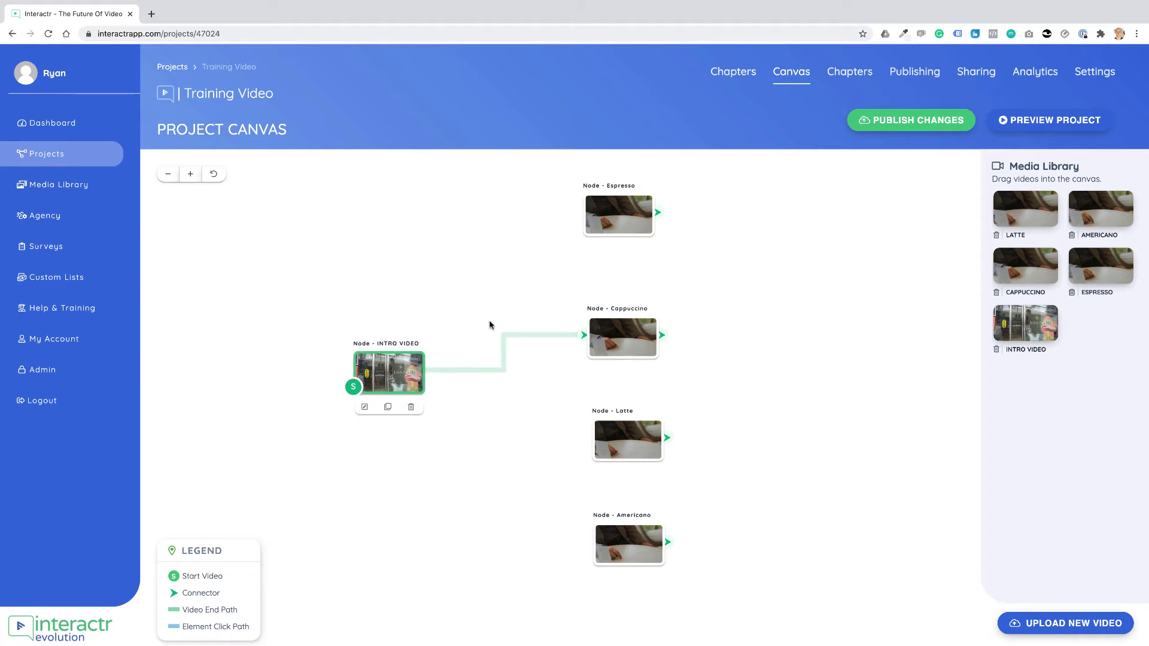
pyautogui.moveTo(613, 220); pyautogui.dragTo(606, 220)
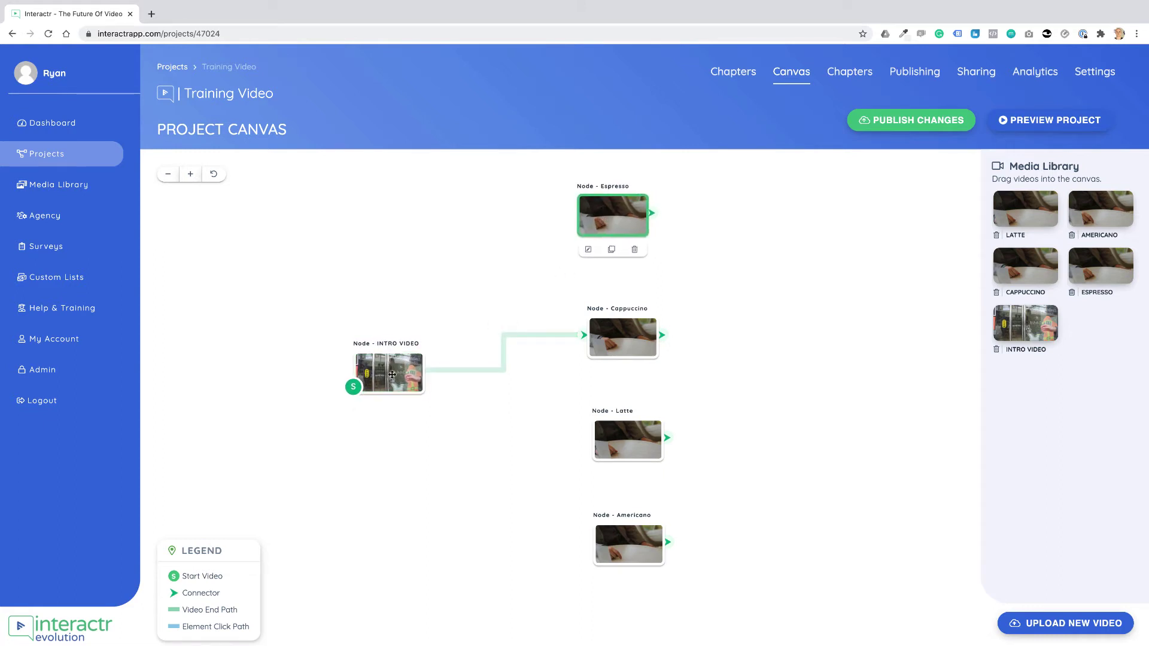
pyautogui.moveTo(389, 375); pyautogui.dragTo(388, 374)
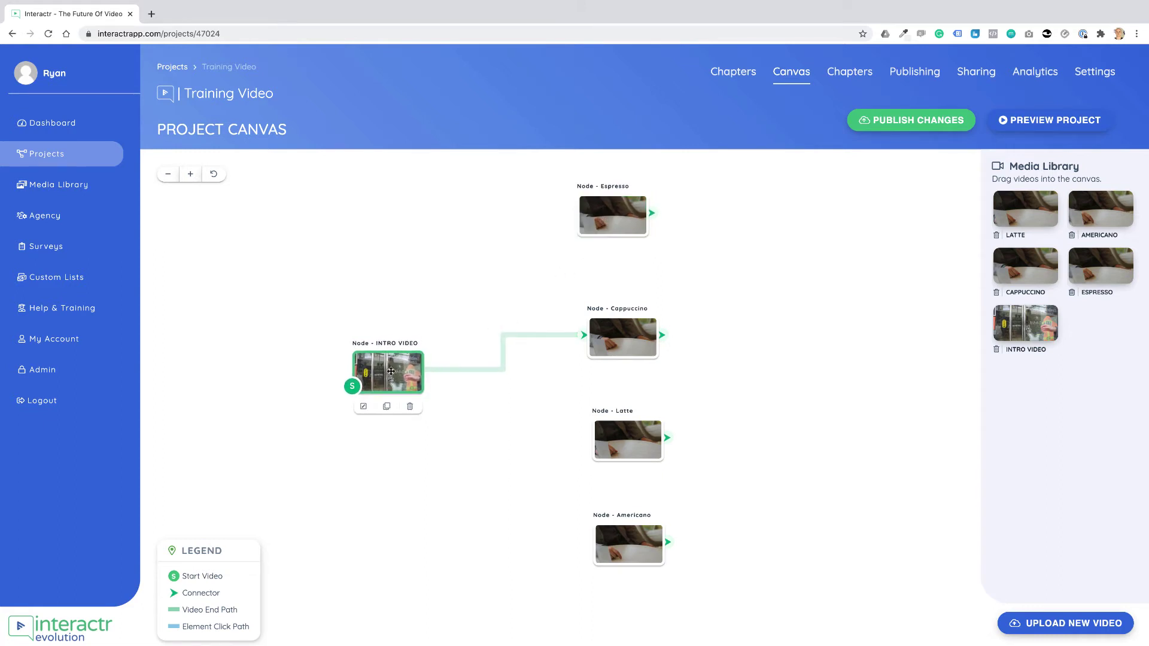
# Step: Open the intro video node for editing and advance its playback to 00:15, where the coffee menu is displayed
pyautogui.doubleClick(391, 371)
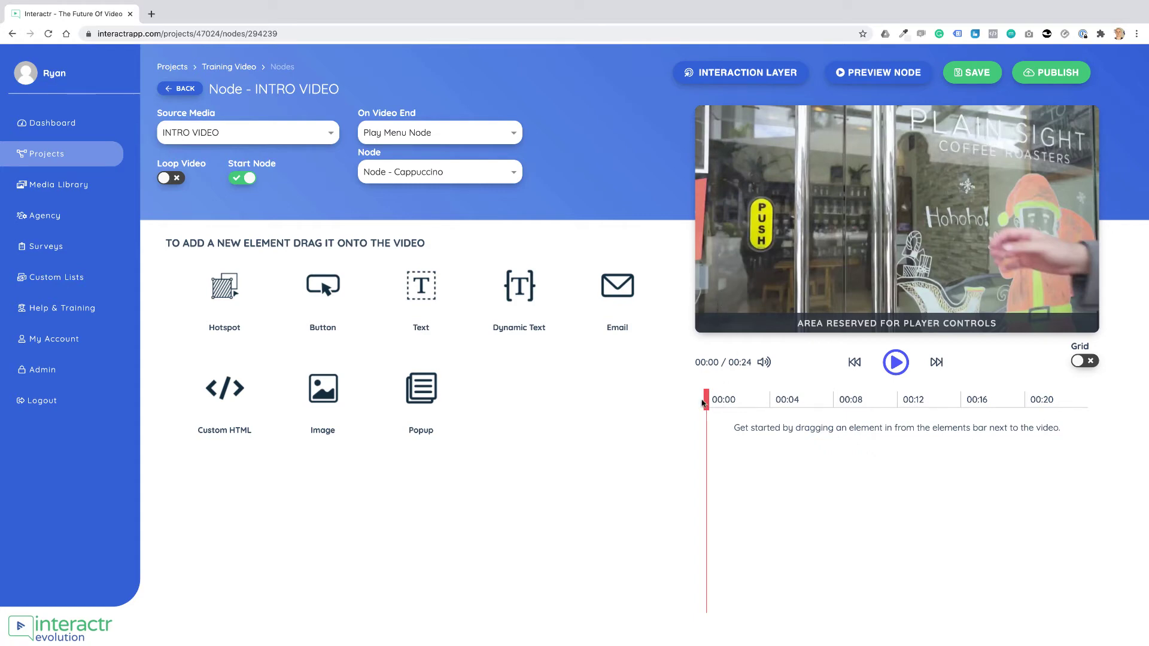
pyautogui.moveTo(705, 400); pyautogui.dragTo(900, 400)
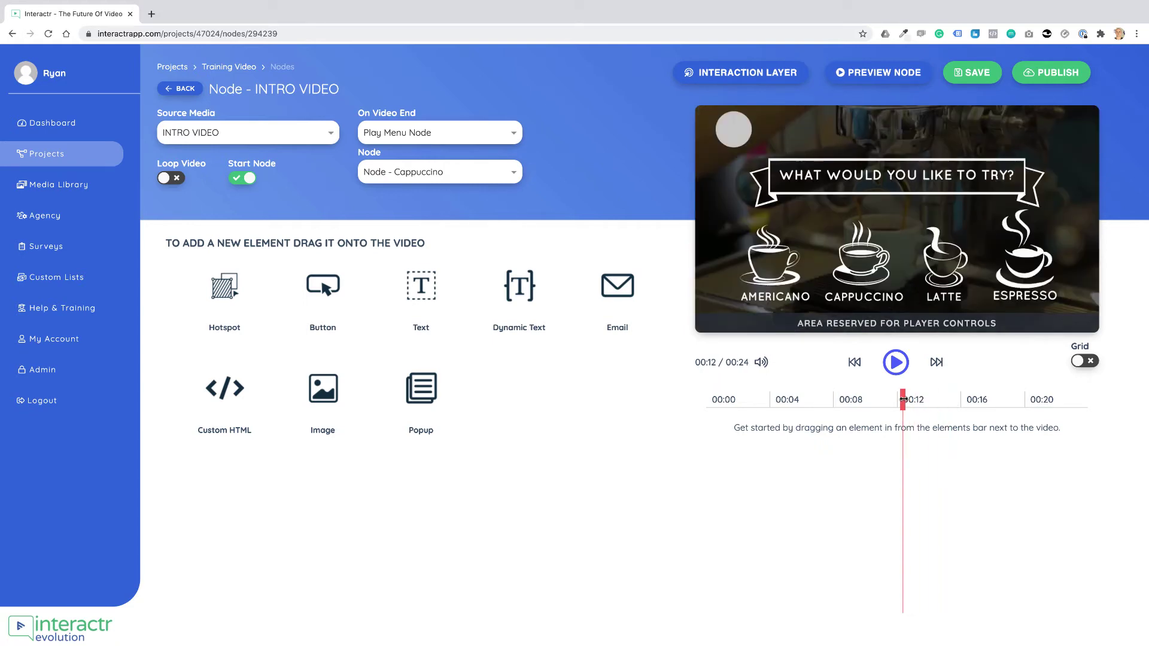
pyautogui.click(896, 362)
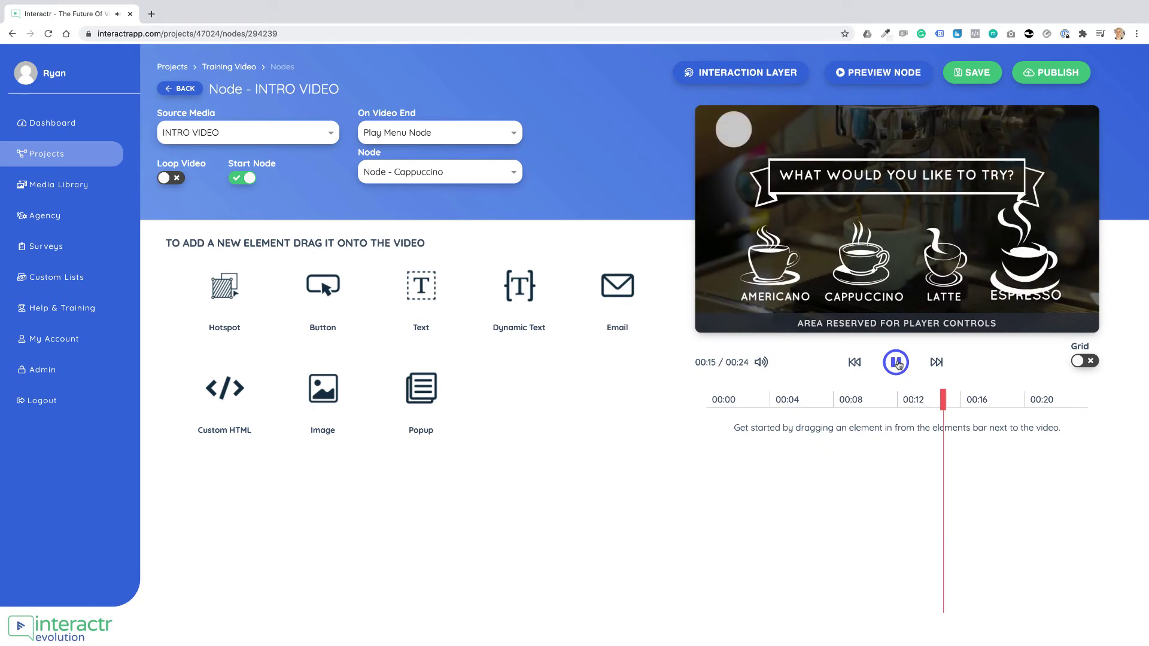
pyautogui.click(896, 363)
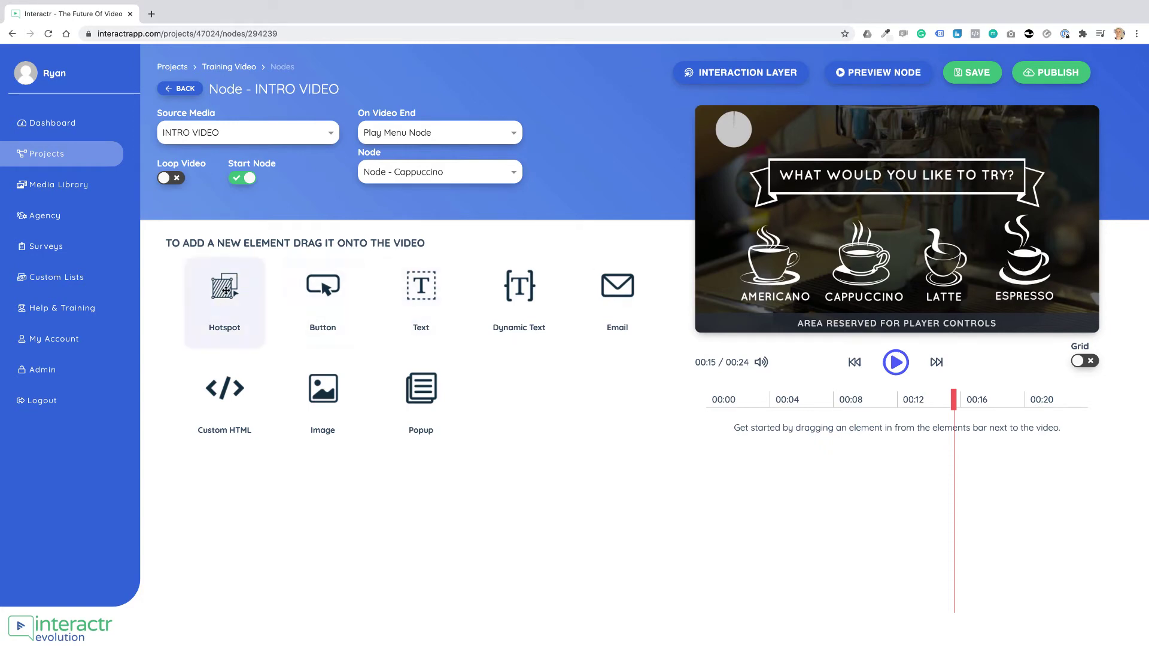
# Step: Add a hotspot to the intro video without the wizard and fit it around the Espresso cup and its label
pyautogui.moveTo(206, 257); pyautogui.dragTo(992, 230)
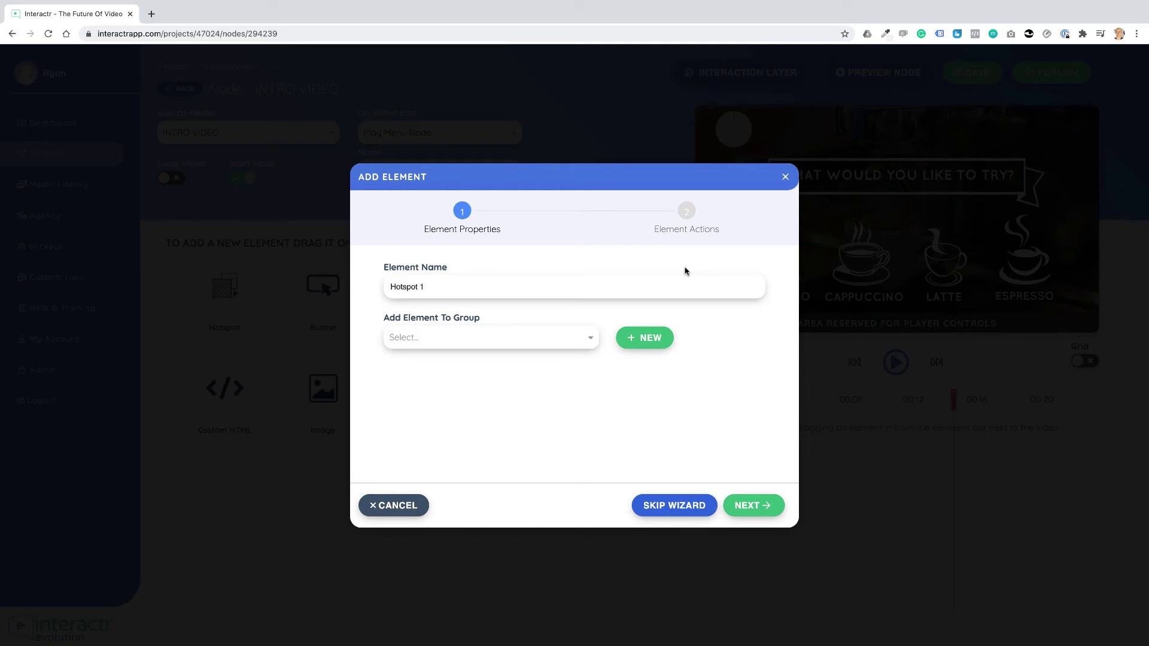
pyautogui.tripleClick(407, 287)
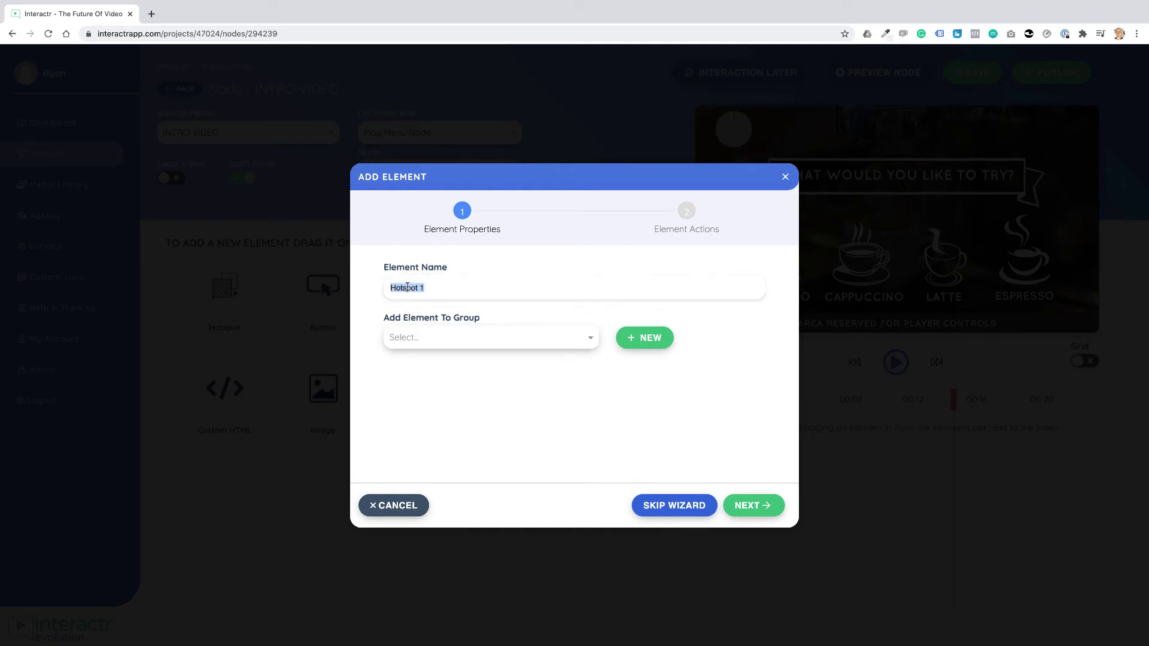
pyautogui.click(658, 507)
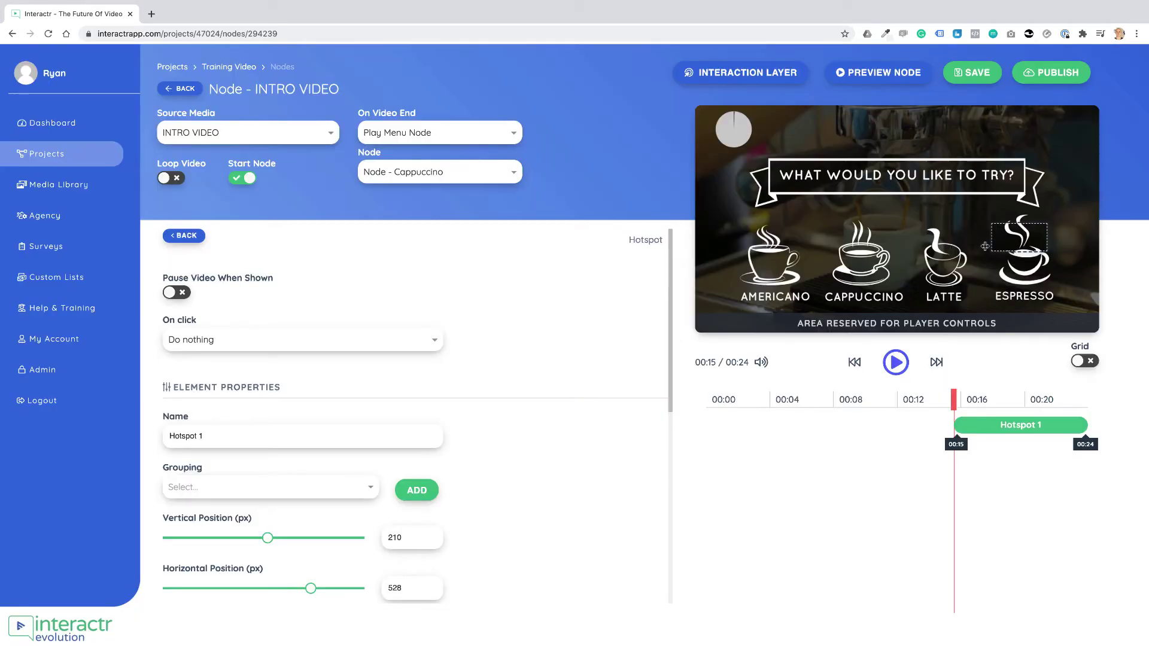
pyautogui.moveTo(1002, 231); pyautogui.dragTo(1032, 239)
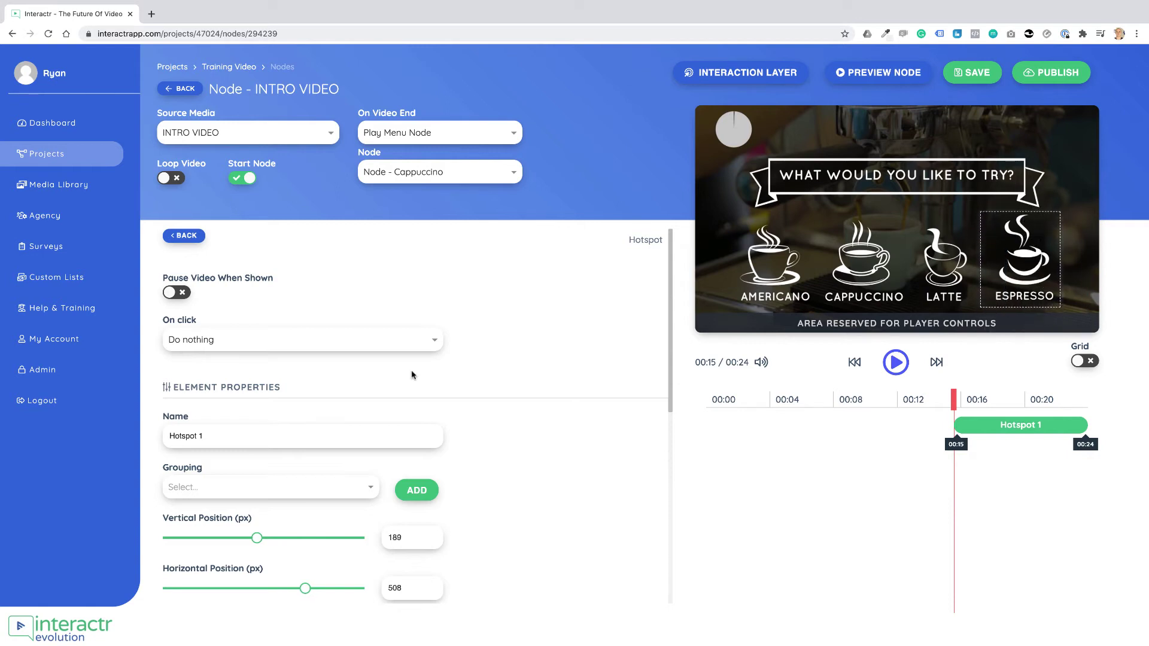
# Step: Set the hotspot's click action to Play Node with Node - Espresso as the target
pyautogui.click(195, 344)
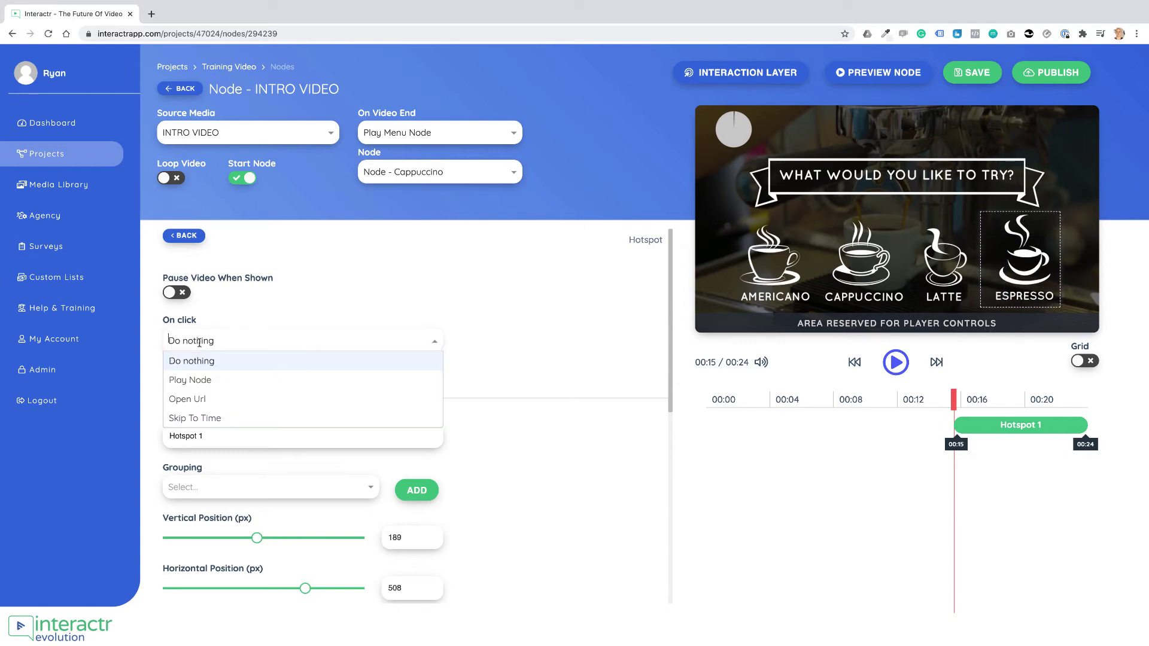
pyautogui.click(191, 379)
pyautogui.click(198, 393)
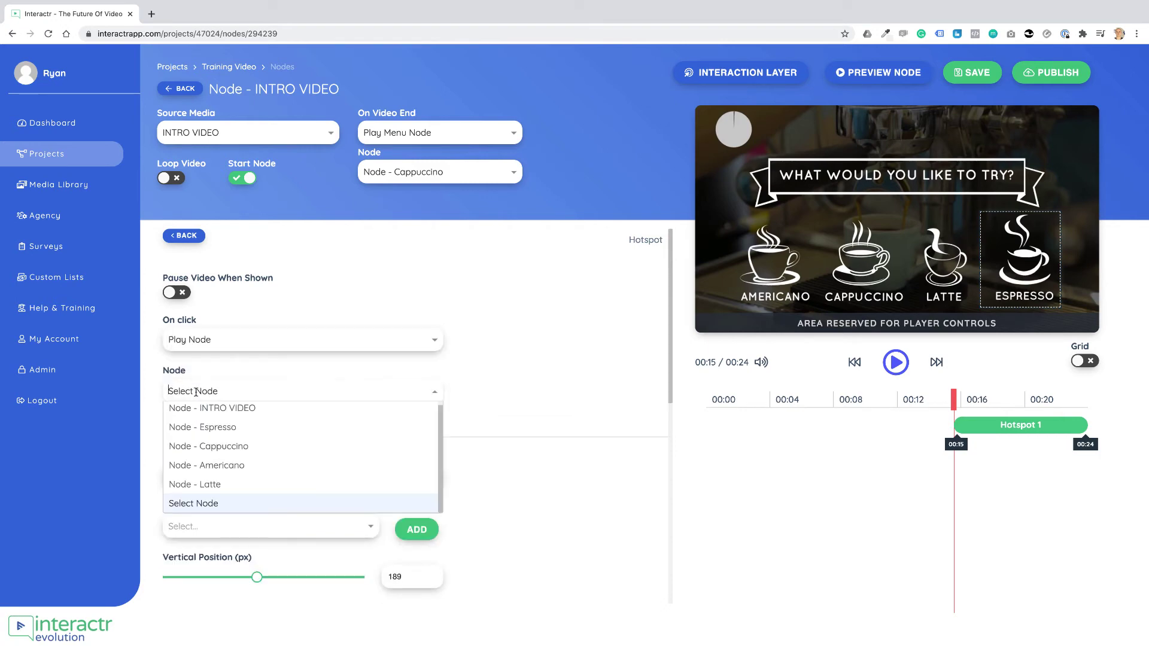
pyautogui.click(208, 428)
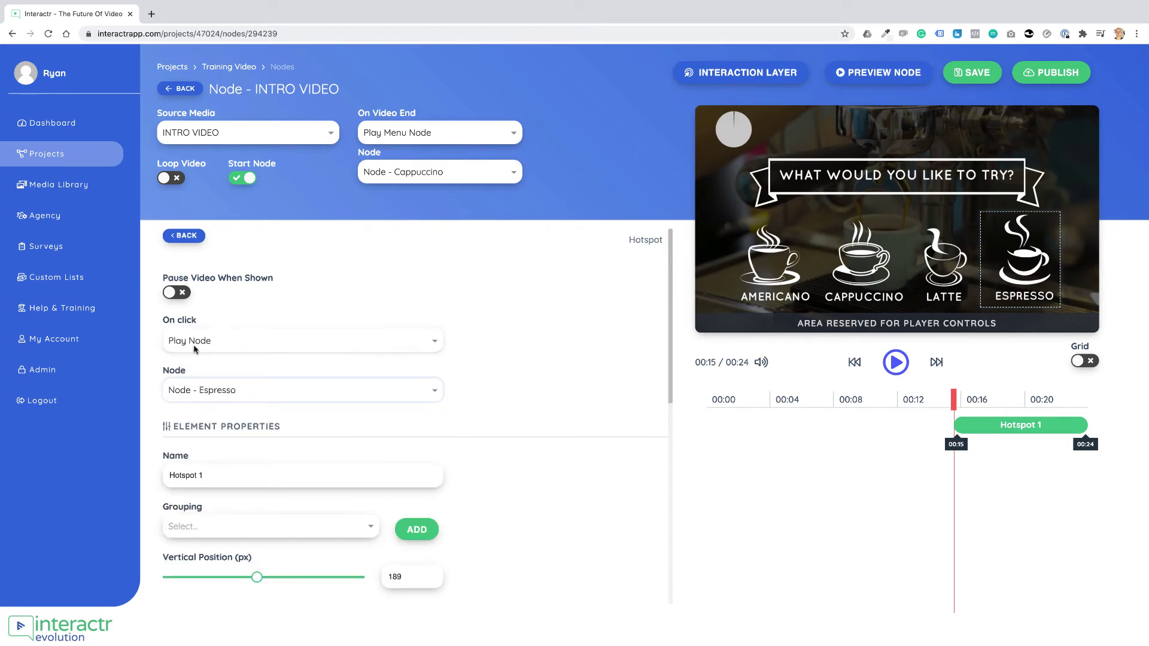
# Step: Rename the hotspot as Espresso, then save the intro node and return to the project canvas
pyautogui.tripleClick(197, 477)
pyautogui.write('Espresso')
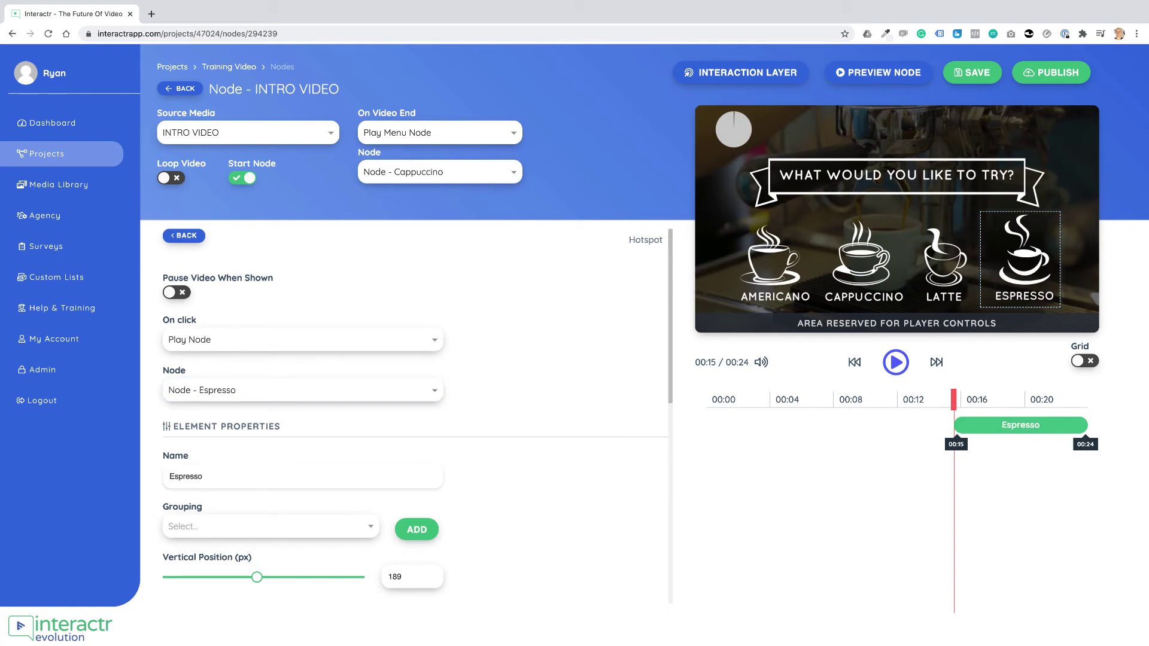
pyautogui.click(452, 275)
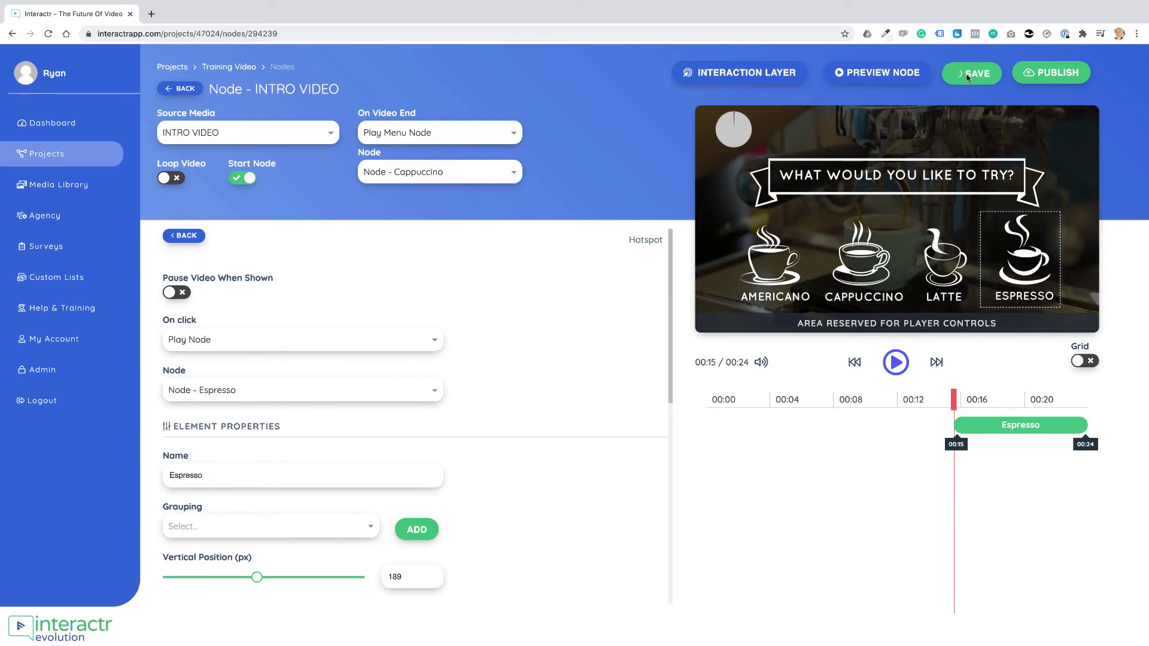
pyautogui.click(187, 90)
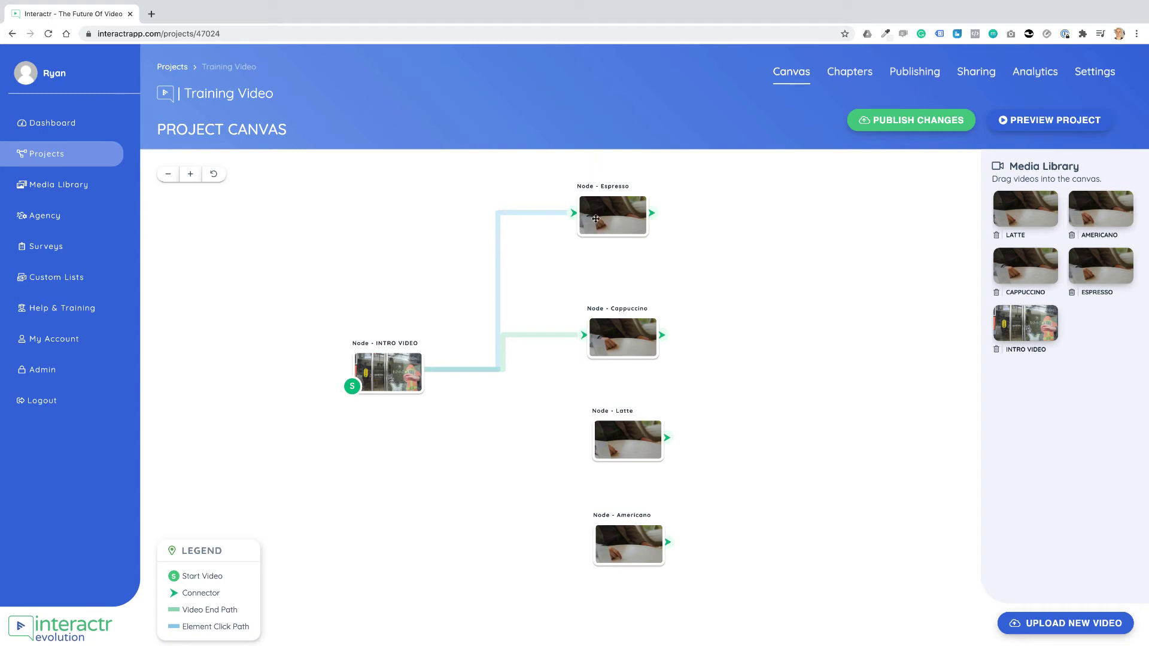
# Step: Line up the Espresso node above the Cappuccino node and inspect its hotspot at 00:18 in the intro video
pyautogui.moveTo(607, 214); pyautogui.dragTo(647, 208)
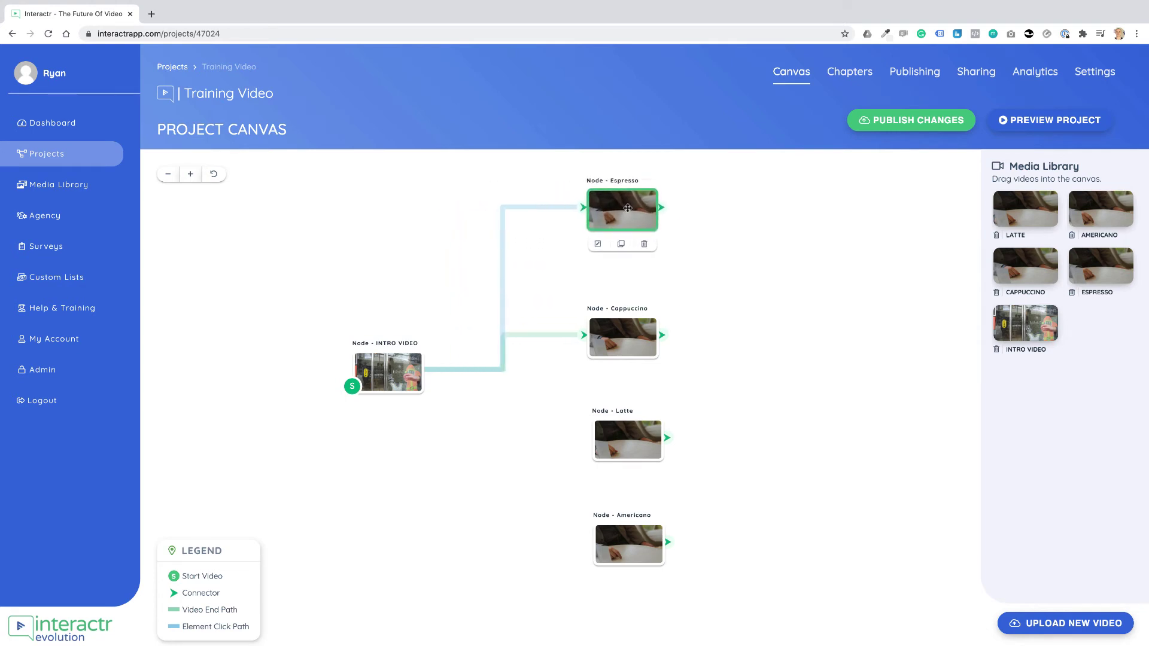
pyautogui.doubleClick(383, 369)
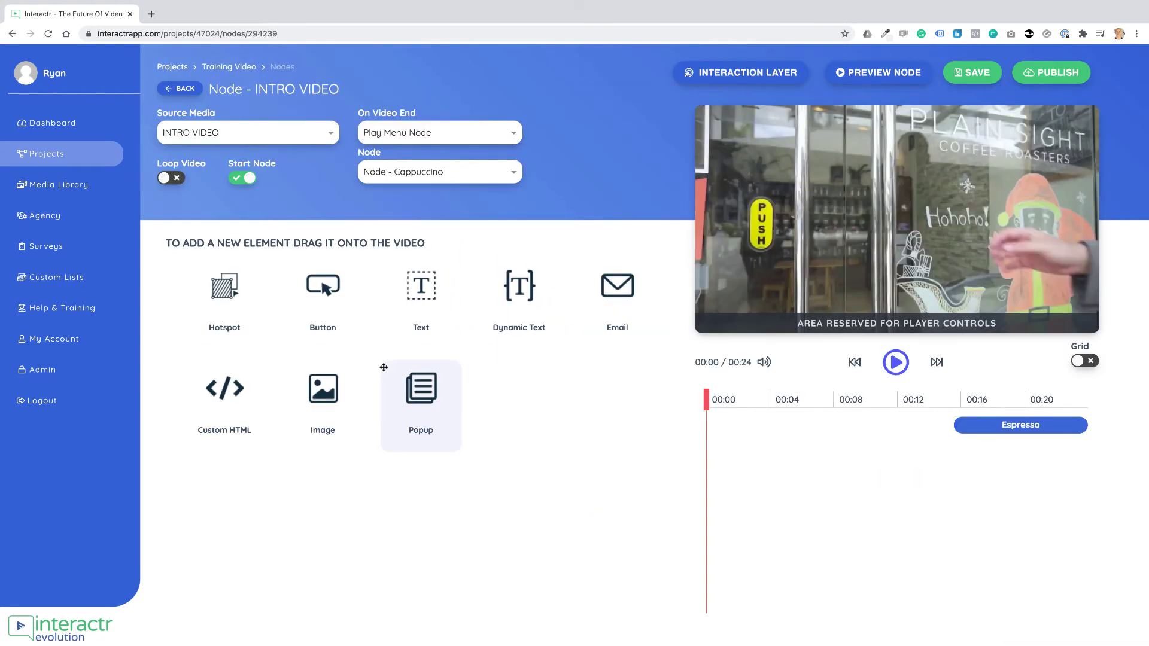
pyautogui.moveTo(710, 405); pyautogui.dragTo(993, 402)
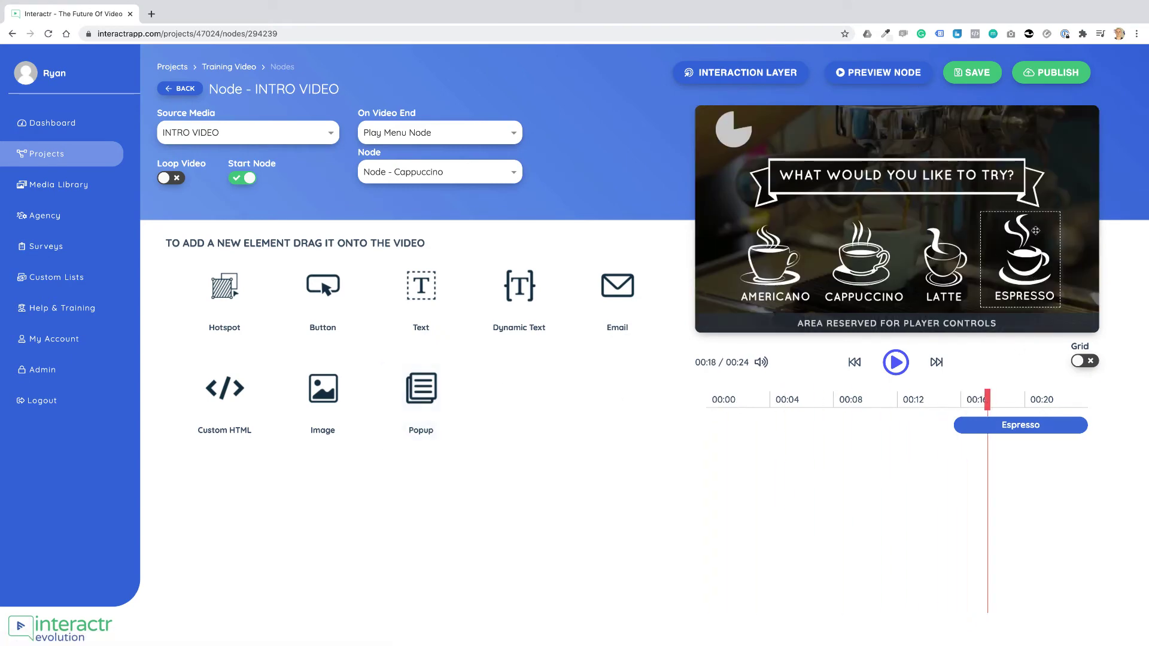
pyautogui.moveTo(1023, 255); pyautogui.dragTo(1026, 257)
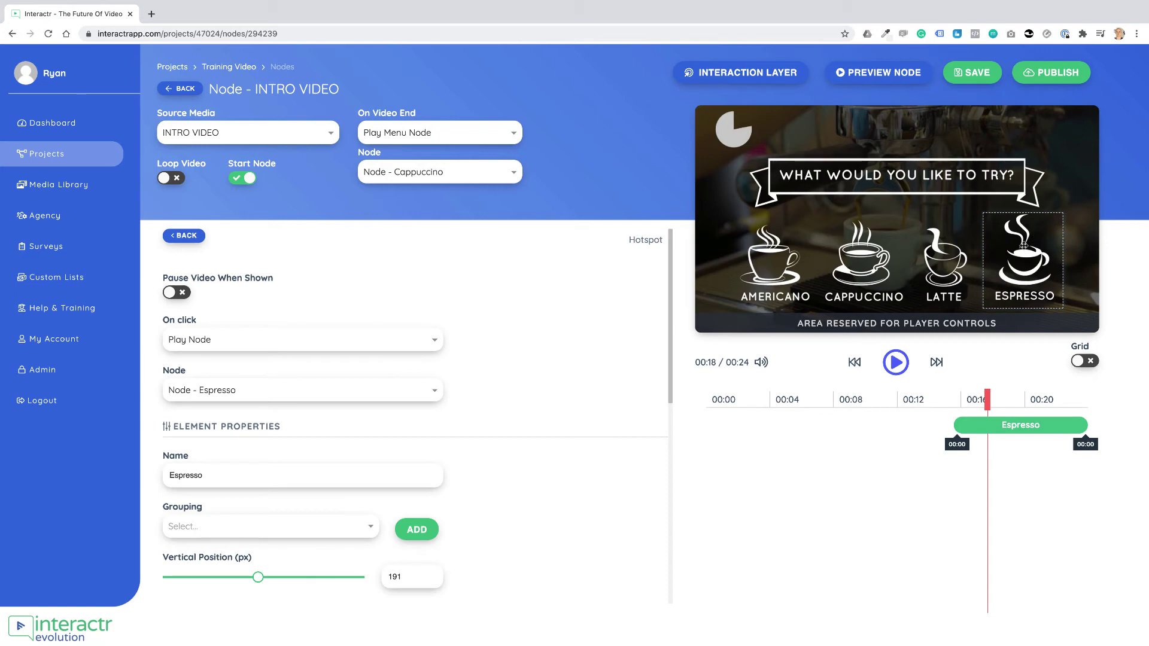
pyautogui.click(181, 89)
pyautogui.moveTo(621, 213)
pyautogui.mouseDown()
pyautogui.moveTo(599, 209)
pyautogui.moveTo(622, 215)
pyautogui.mouseUp()
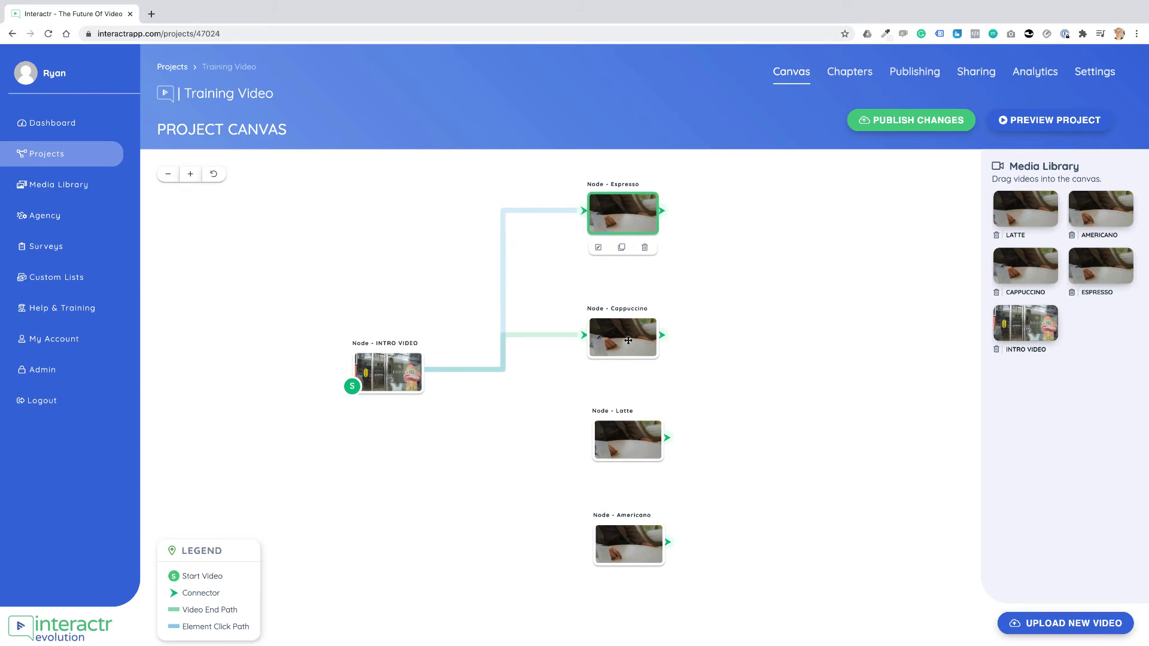
# Step: Delete the video end path between the intro video node and the Cappuccino node
pyautogui.moveTo(628, 340); pyautogui.dragTo(612, 351)
pyautogui.click(573, 346)
pyautogui.press('Delete')
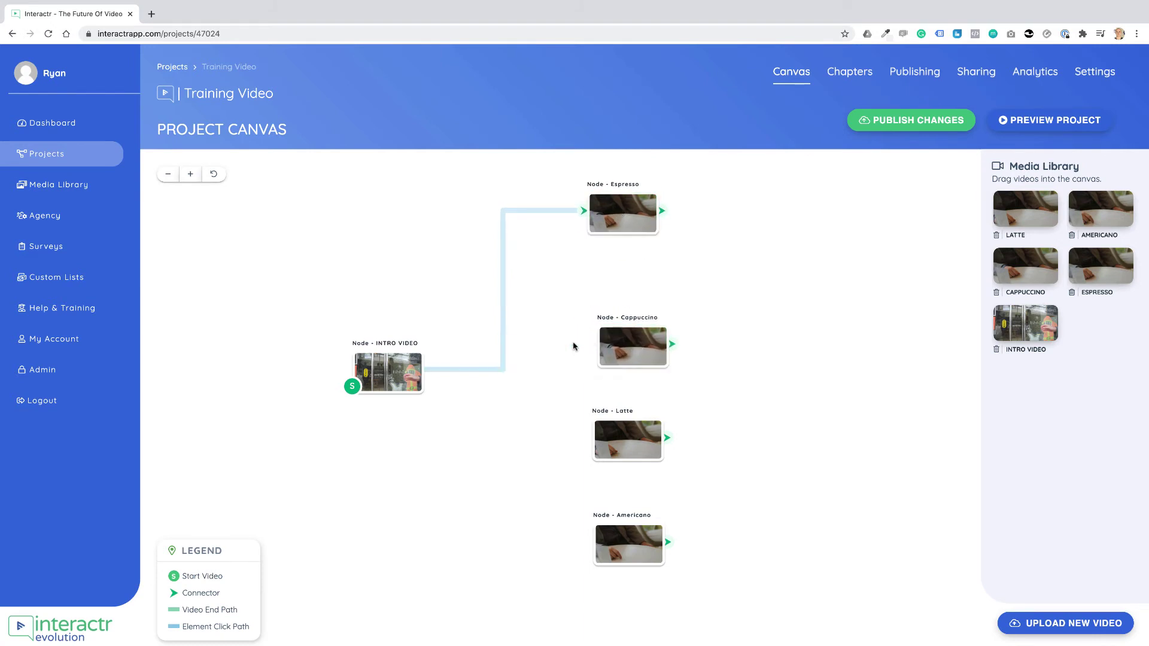
# Step: Reposition the Cappuccino node midway between the Espresso and Latte nodes and move the intro node slightly up
pyautogui.moveTo(632, 344); pyautogui.dragTo(624, 336)
pyautogui.click(706, 328)
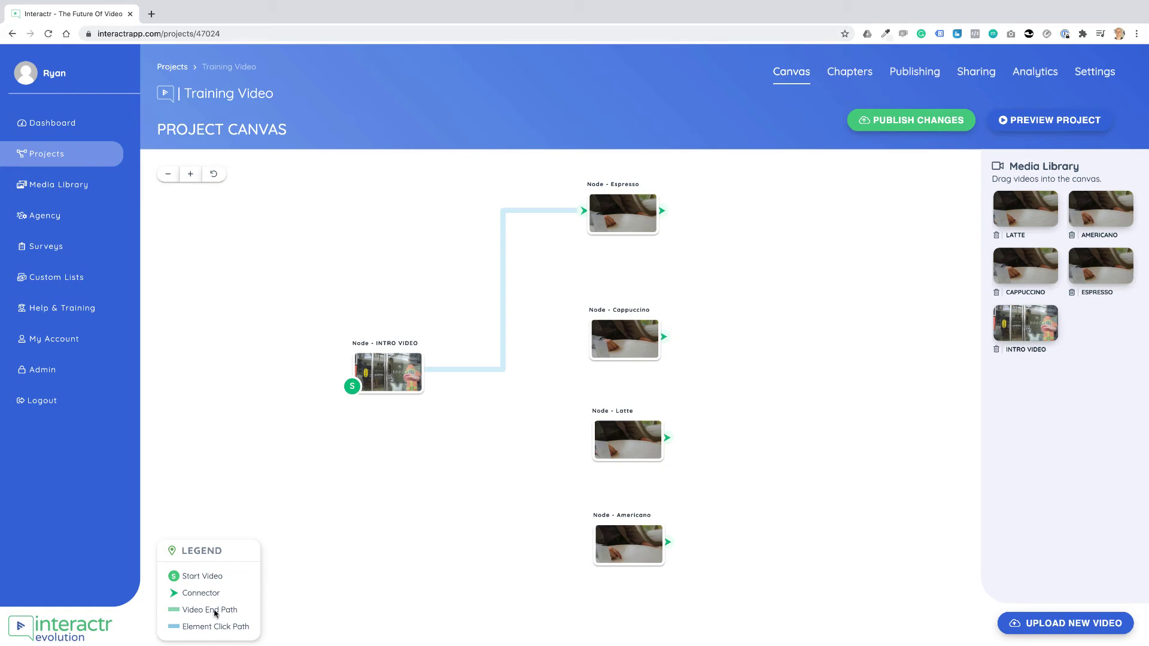
pyautogui.click(626, 341)
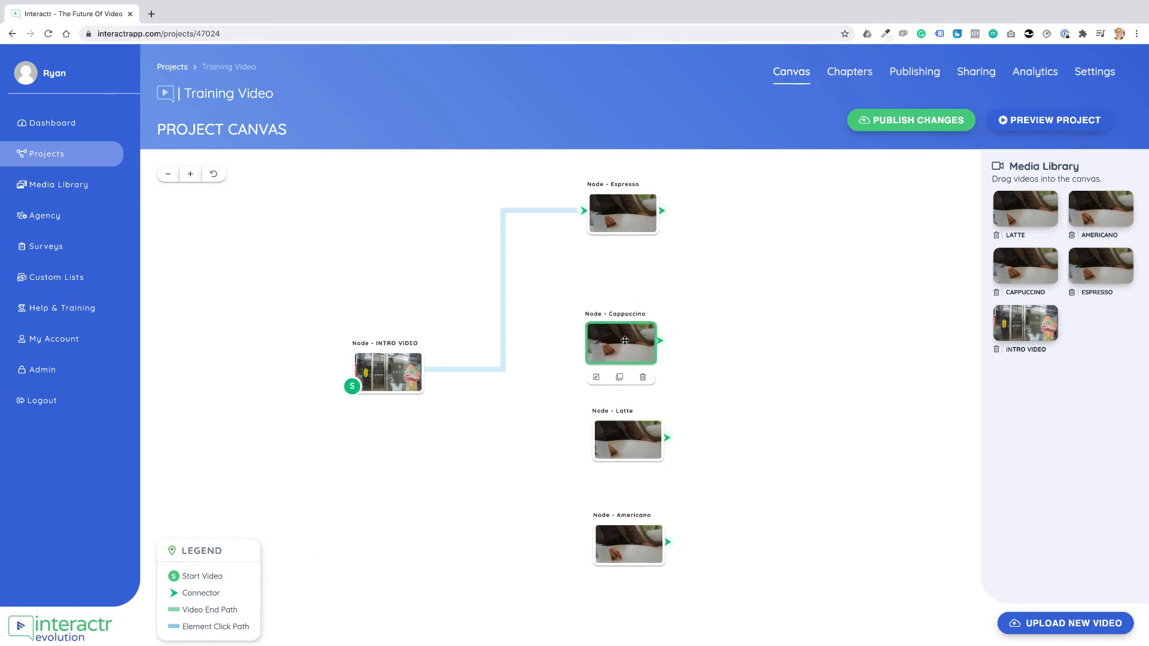
pyautogui.moveTo(627, 311); pyautogui.dragTo(626, 293)
pyautogui.moveTo(395, 365); pyautogui.dragTo(397, 361)
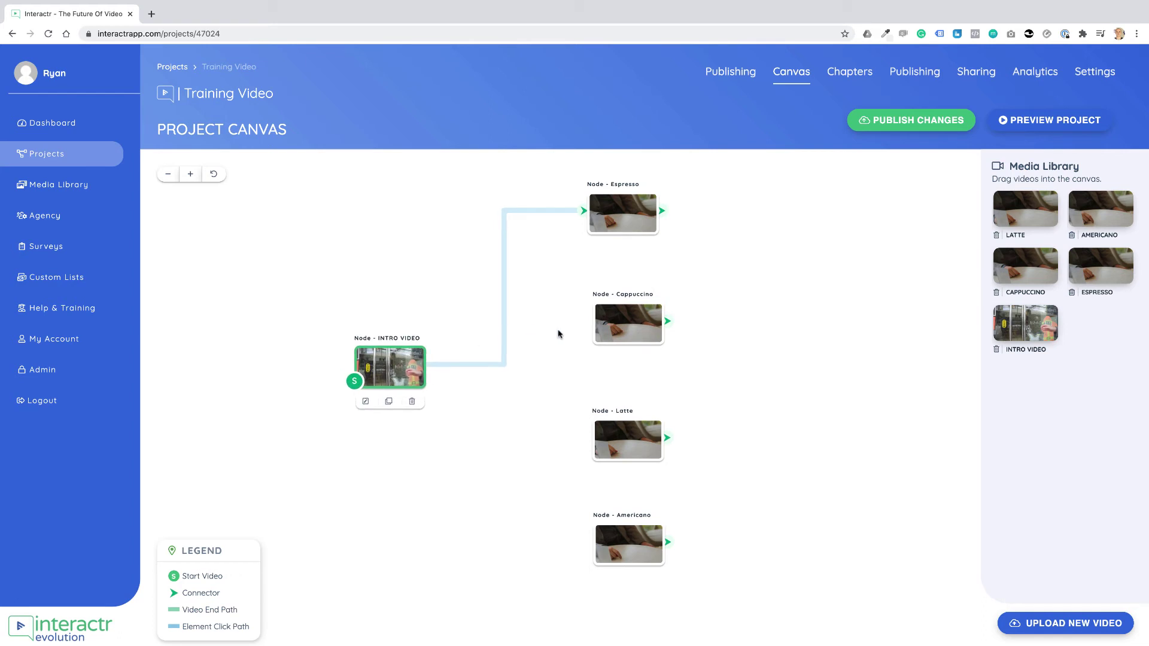
pyautogui.moveTo(636, 324); pyautogui.dragTo(632, 328)
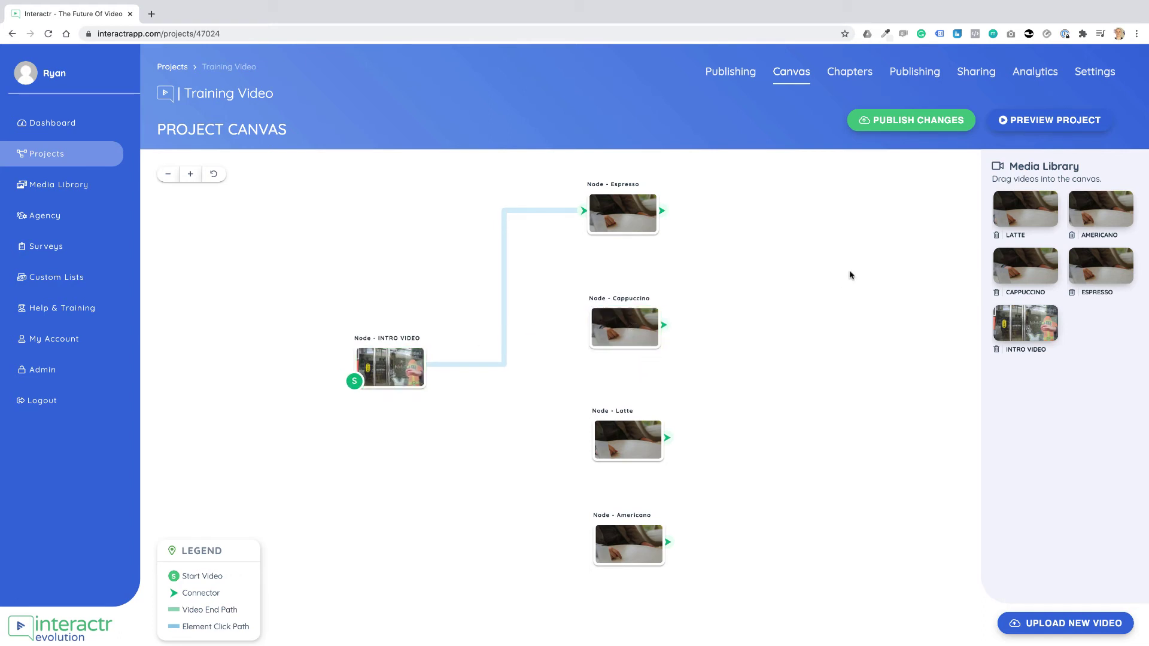
# Step: Preview the Training Video project, choose Espresso in the intro video to test its hotspot, and close the preview
pyautogui.click(1054, 123)
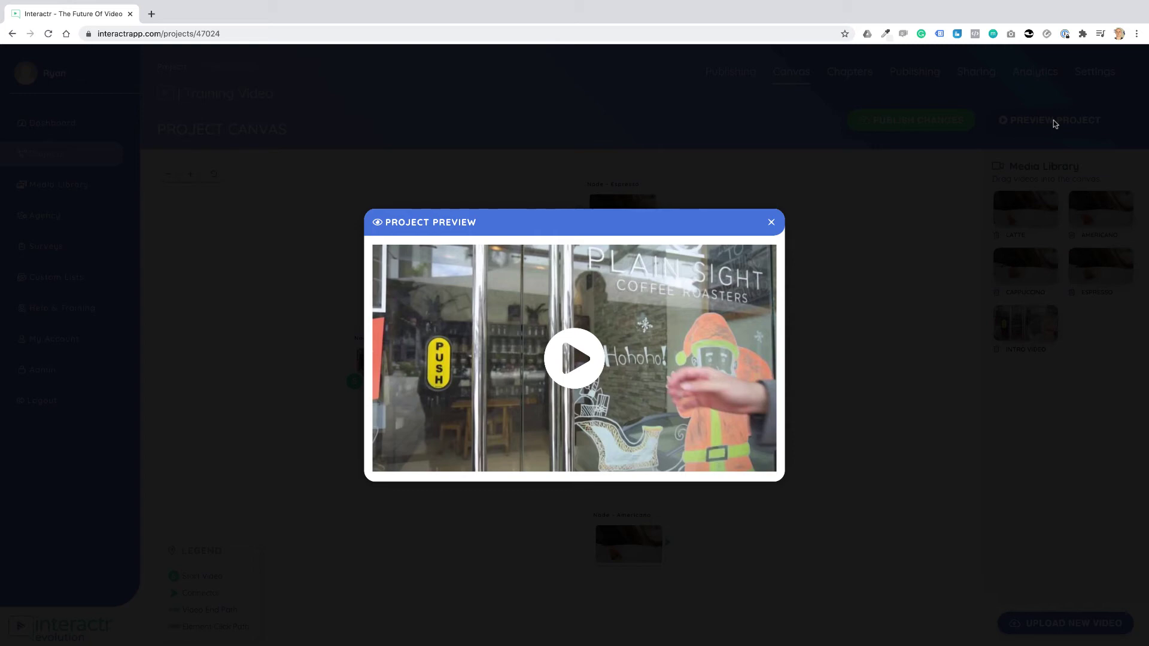
pyautogui.click(579, 363)
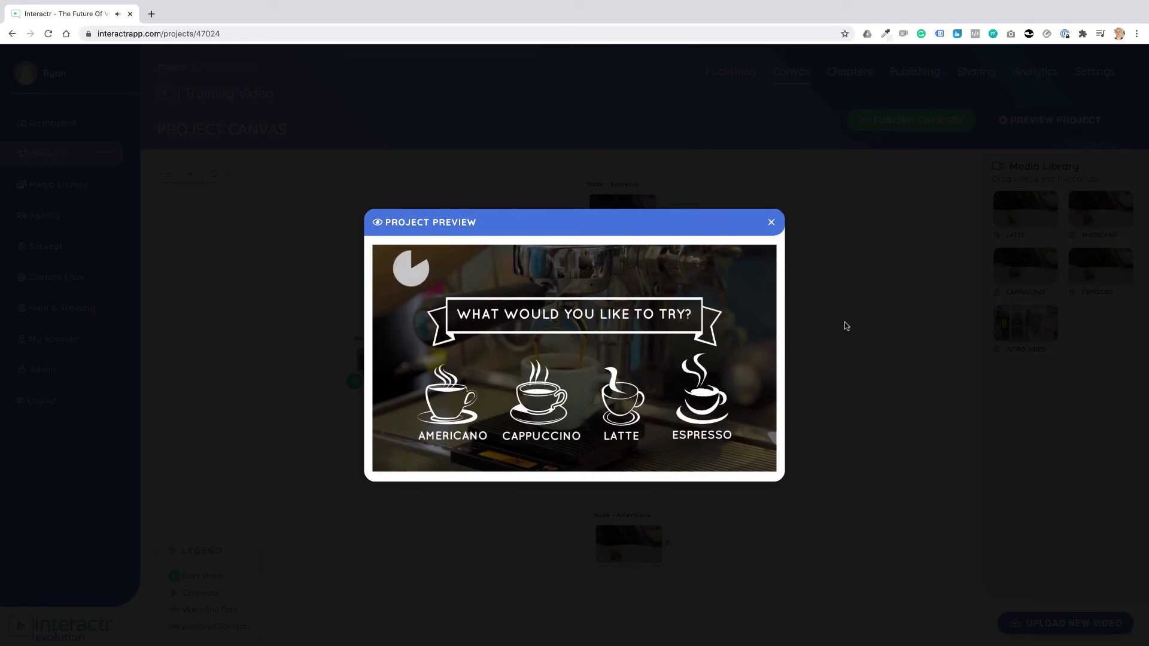
pyautogui.click(704, 408)
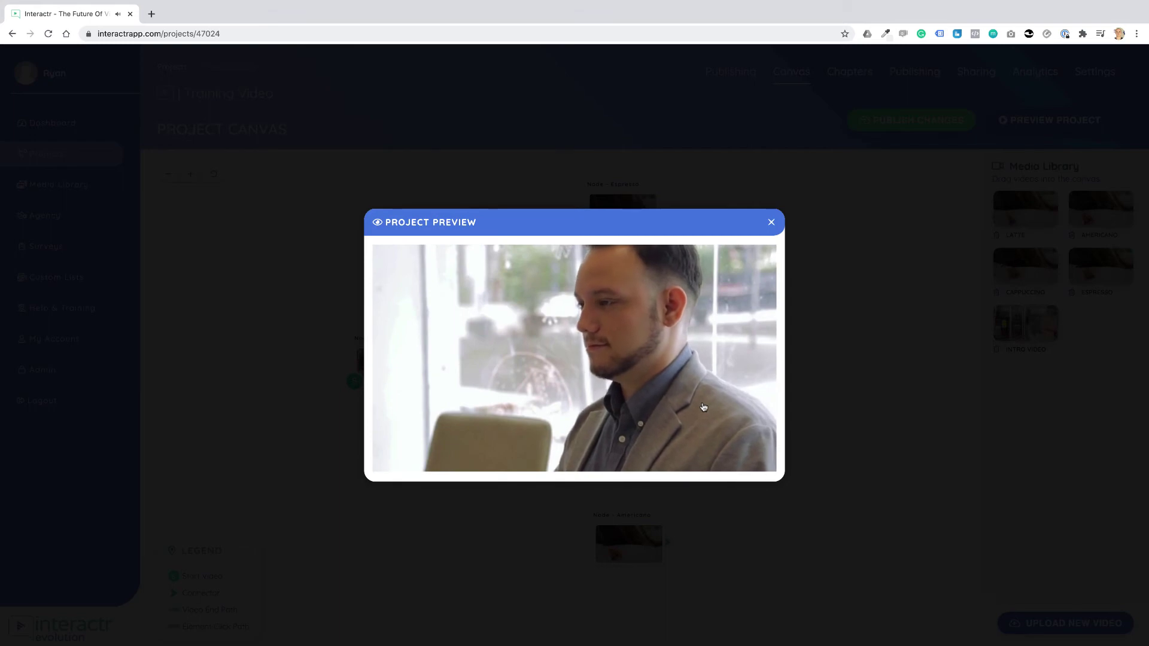
pyautogui.click(771, 223)
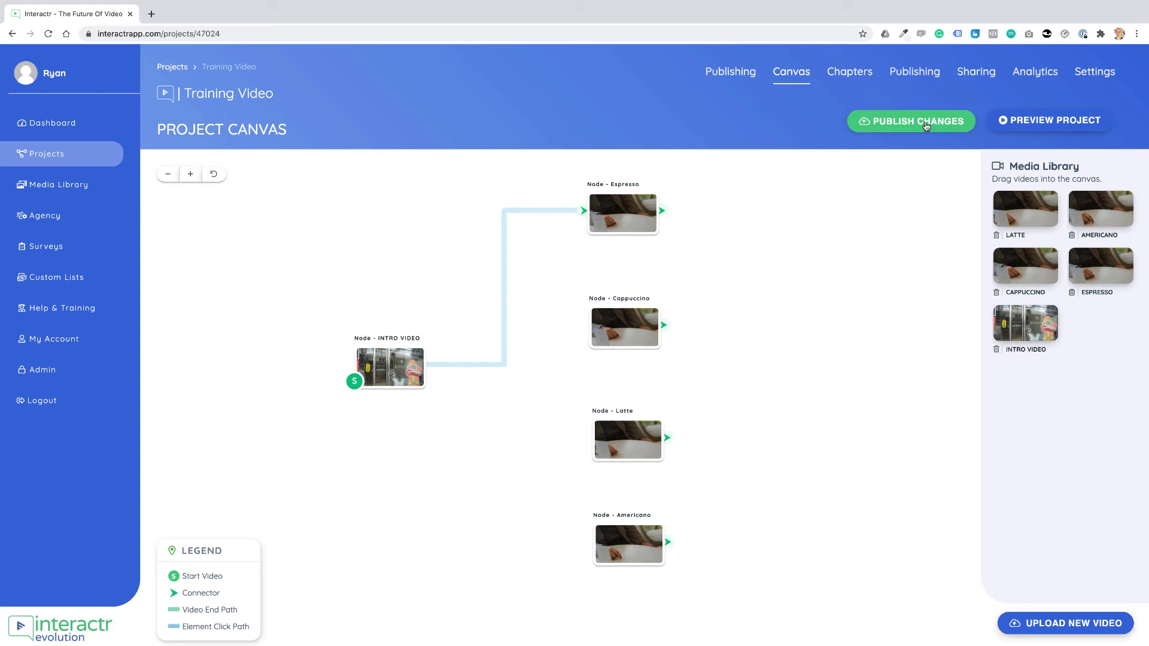
# Step: Open the Interactive Application Example project from the Demo/Test Videos folder and fit its whole node flow on the canvas
pyautogui.click(48, 155)
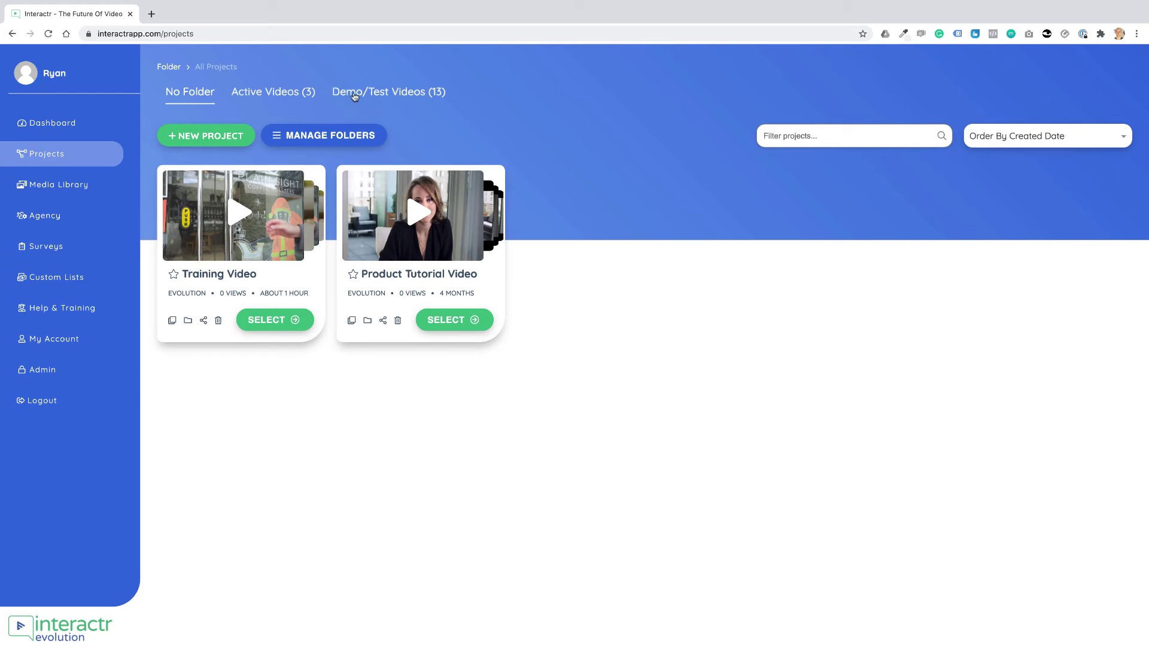
pyautogui.click(401, 94)
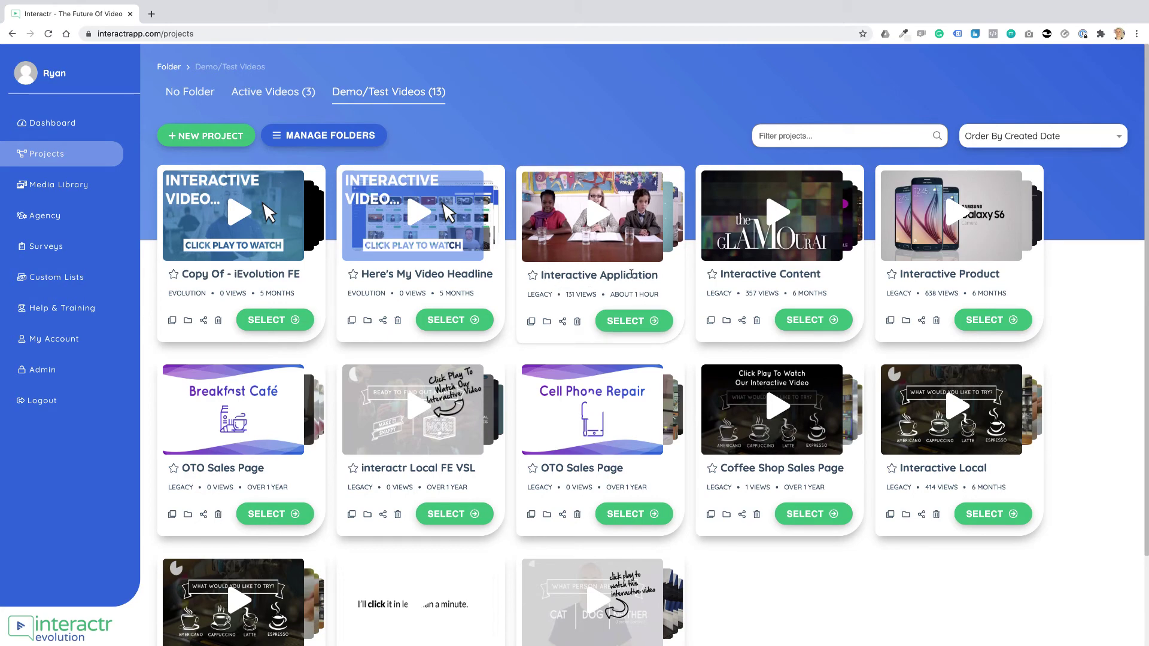
pyautogui.click(633, 321)
pyautogui.moveTo(757, 271); pyautogui.dragTo(597, 257)
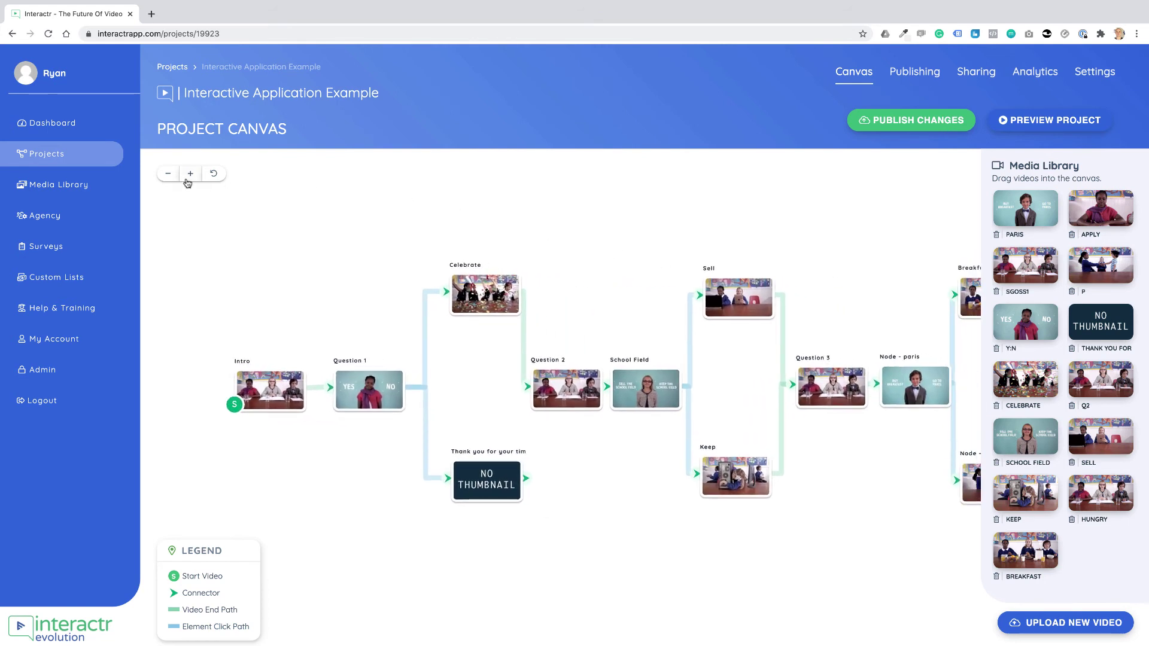
pyautogui.click(169, 174)
pyautogui.moveTo(562, 238); pyautogui.dragTo(509, 259)
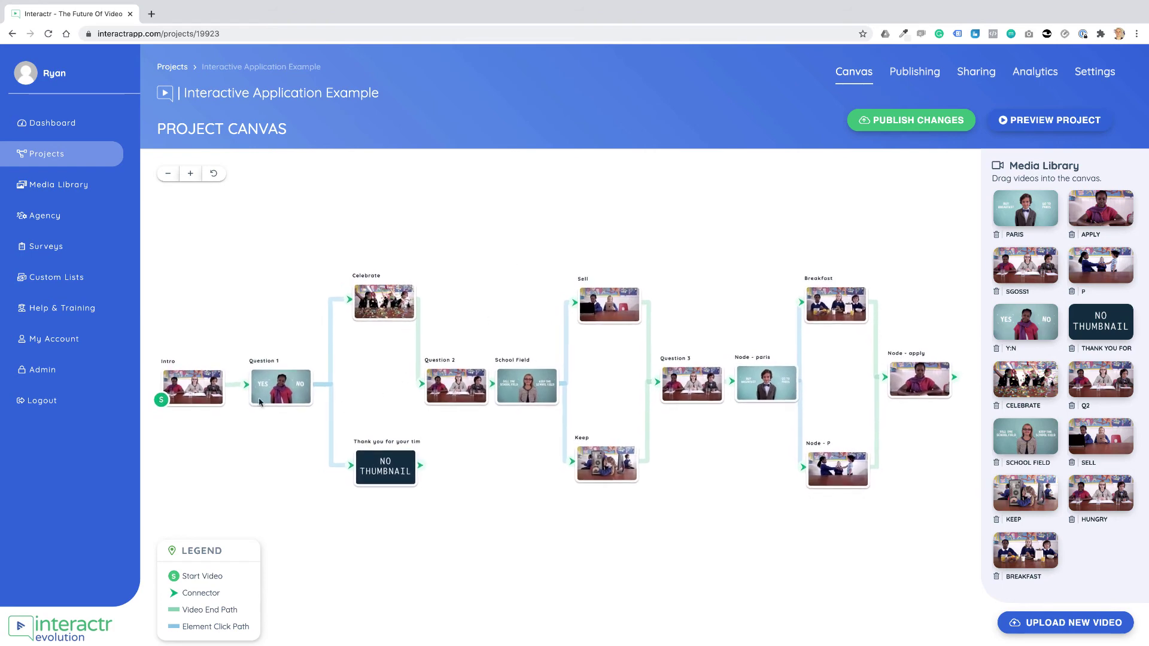
pyautogui.moveTo(753, 231); pyautogui.dragTo(757, 231)
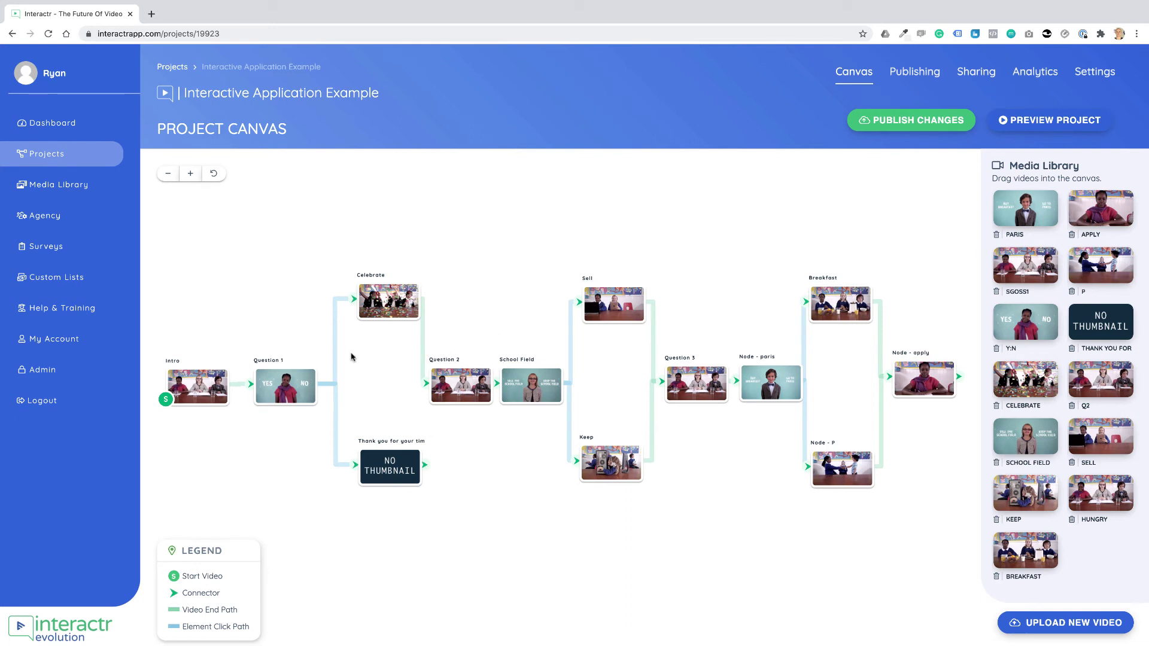
# Step: Trace the flow from Intro and Question 1 through the Celebrate and thank-you branches to Question 2 and School Field
pyautogui.moveTo(212, 387); pyautogui.dragTo(204, 386)
pyautogui.click(237, 387)
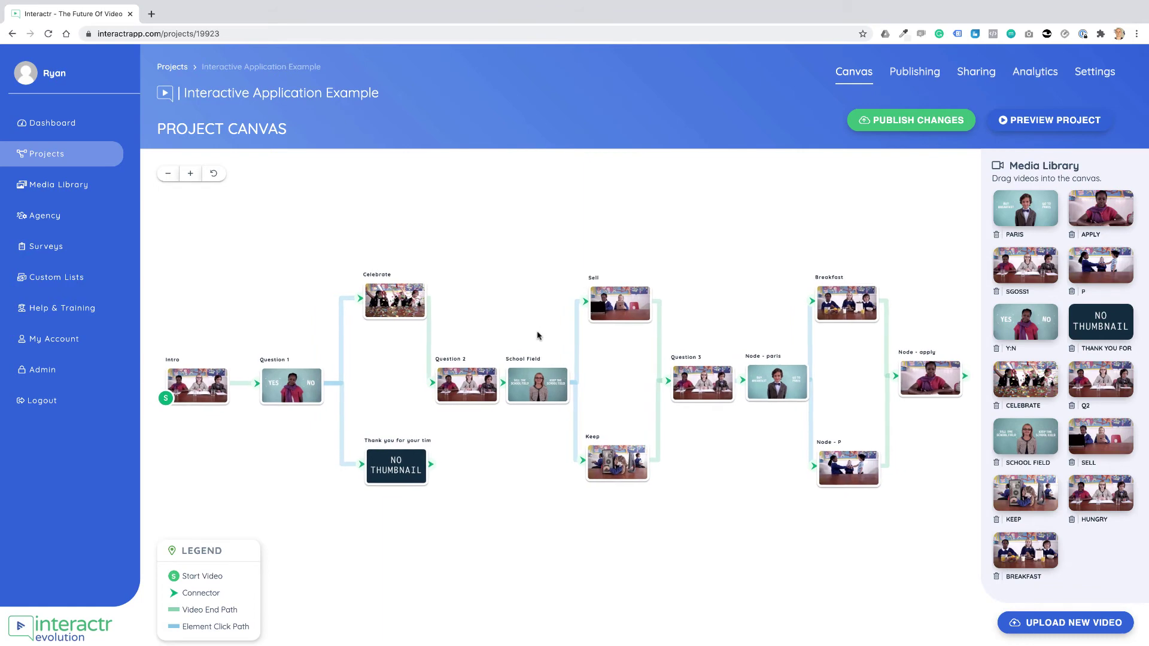
pyautogui.moveTo(210, 385)
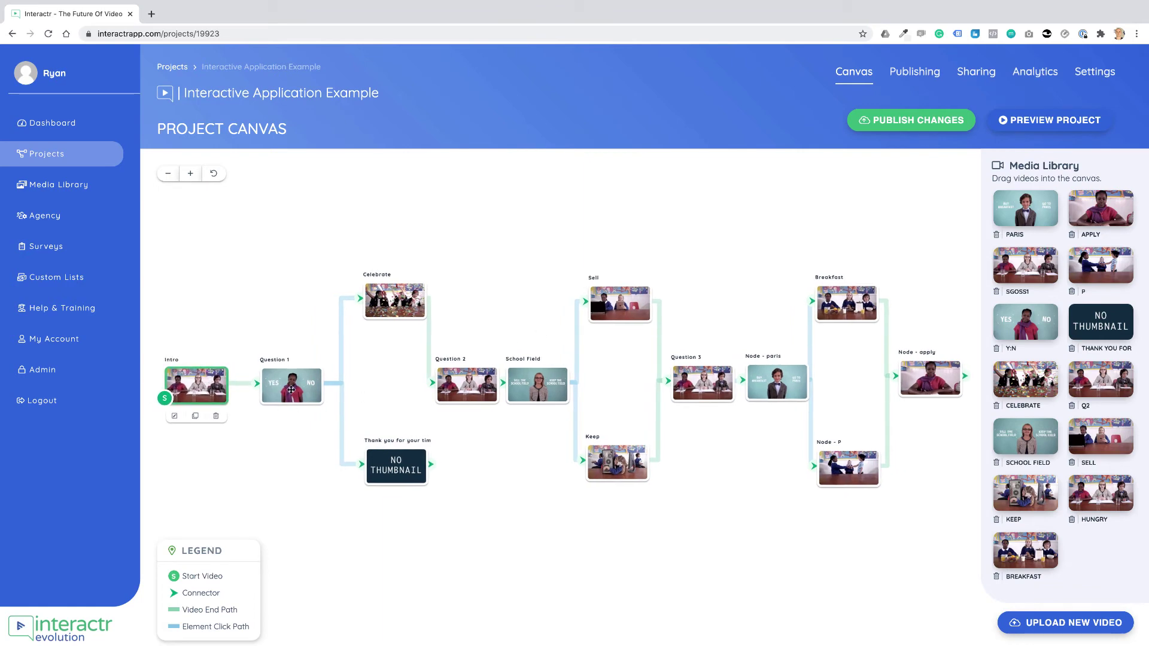
pyautogui.moveTo(290, 390)
pyautogui.moveTo(290, 389); pyautogui.dragTo(286, 389)
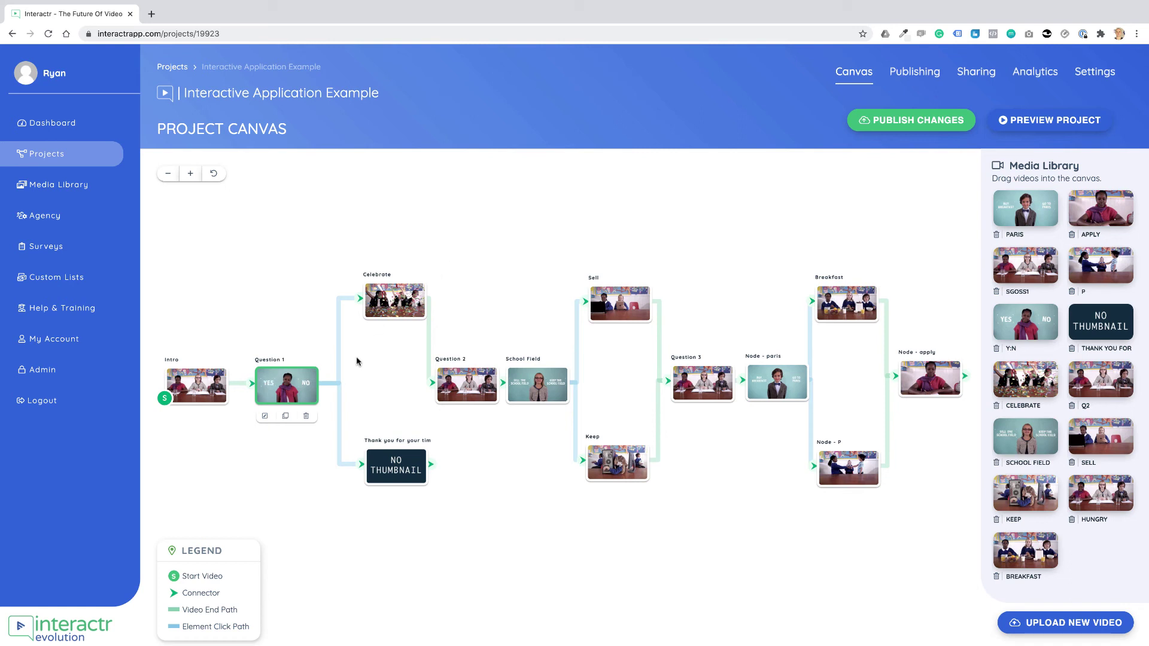
pyautogui.moveTo(401, 469); pyautogui.dragTo(403, 475)
pyautogui.click(400, 298)
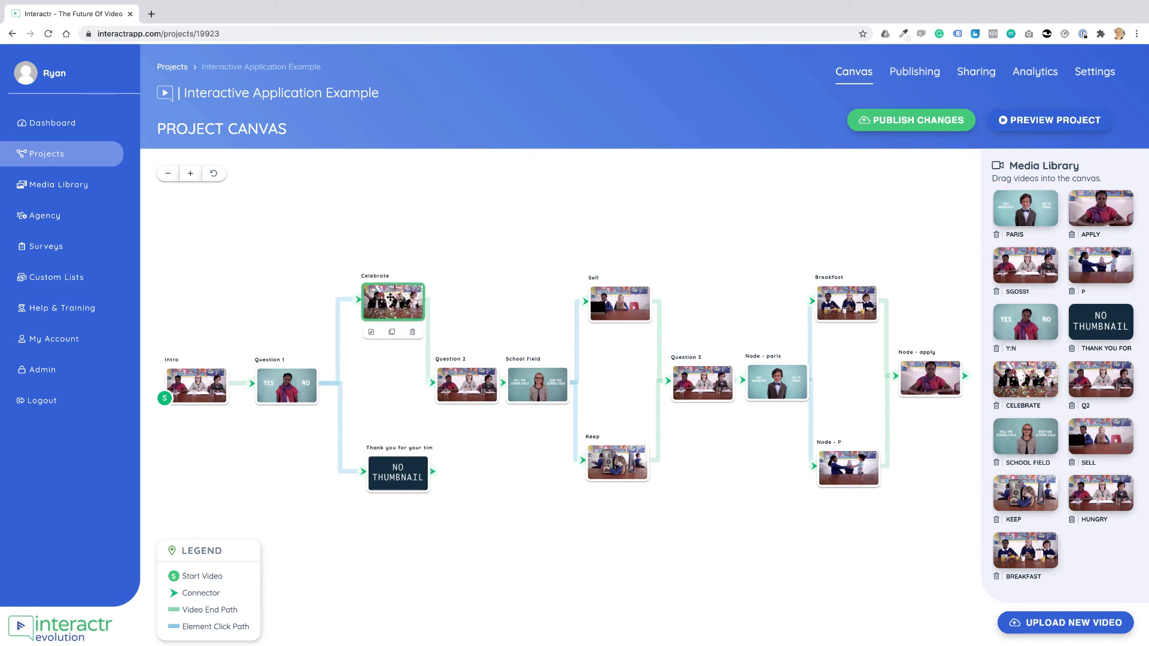
pyautogui.moveTo(400, 296); pyautogui.dragTo(401, 296)
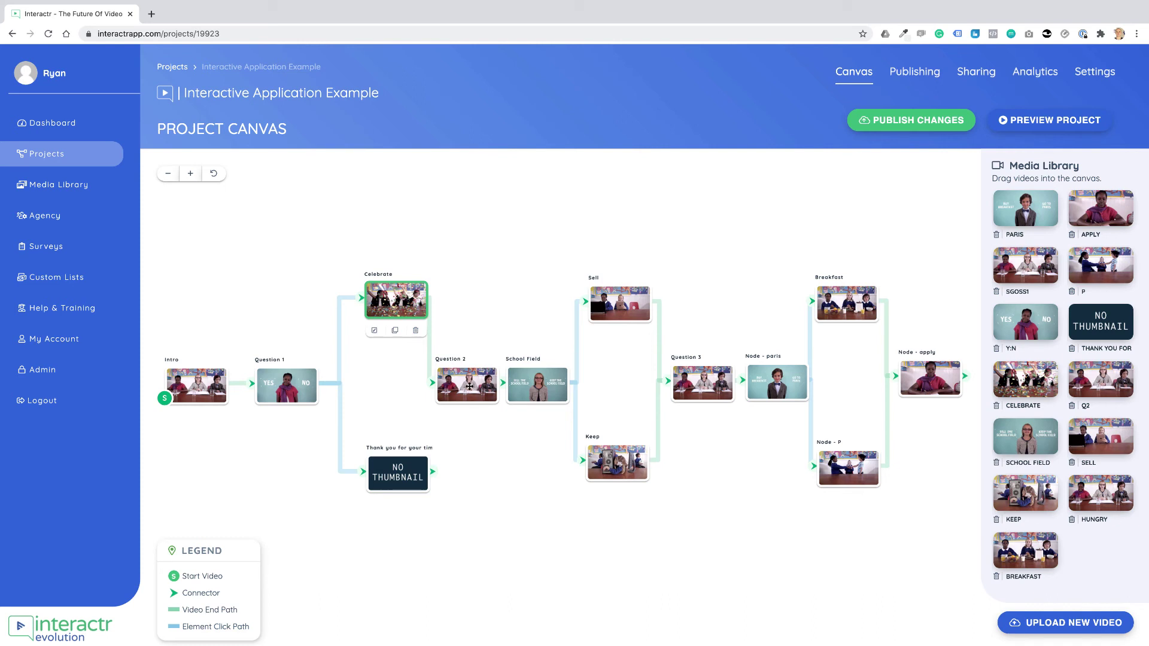
pyautogui.moveTo(469, 386); pyautogui.dragTo(469, 386)
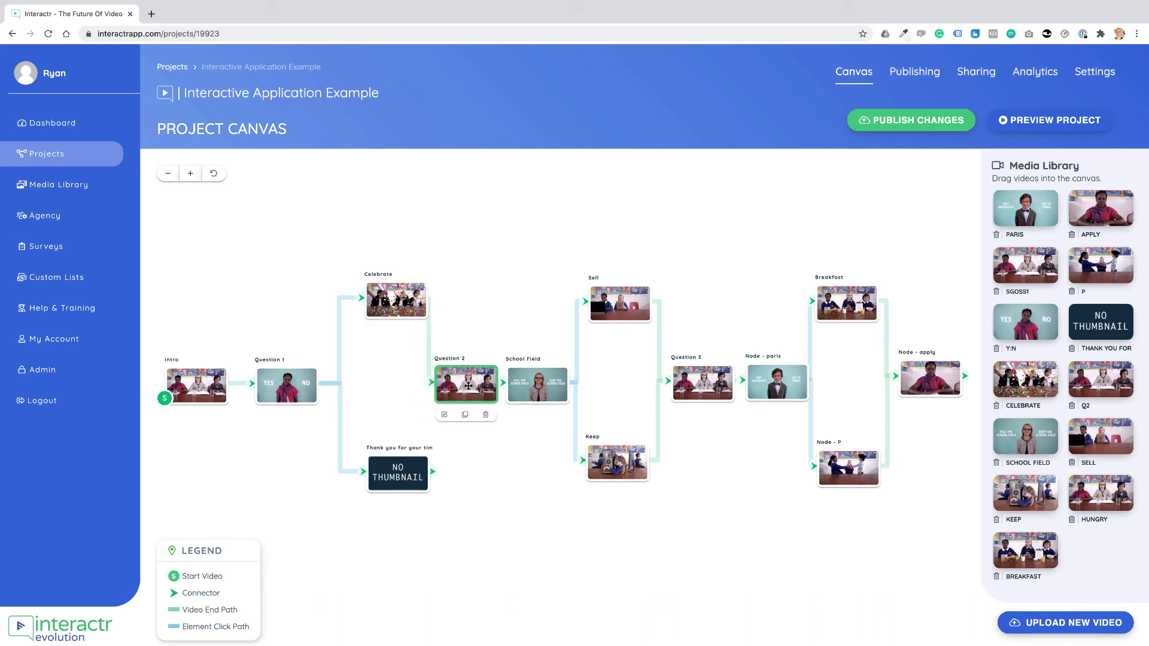
pyautogui.click(533, 387)
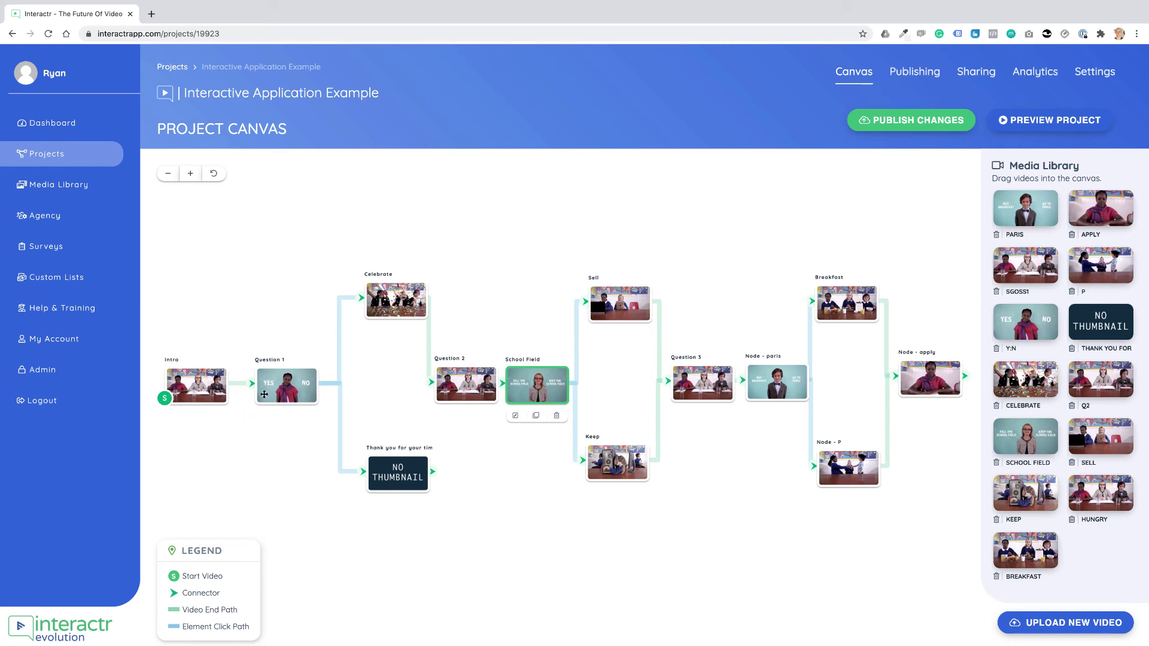
# Step: Examine the Question 1 node again and its video end path from Intro, shifting both nodes slightly left
pyautogui.click(283, 390)
pyautogui.moveTo(285, 389); pyautogui.dragTo(285, 390)
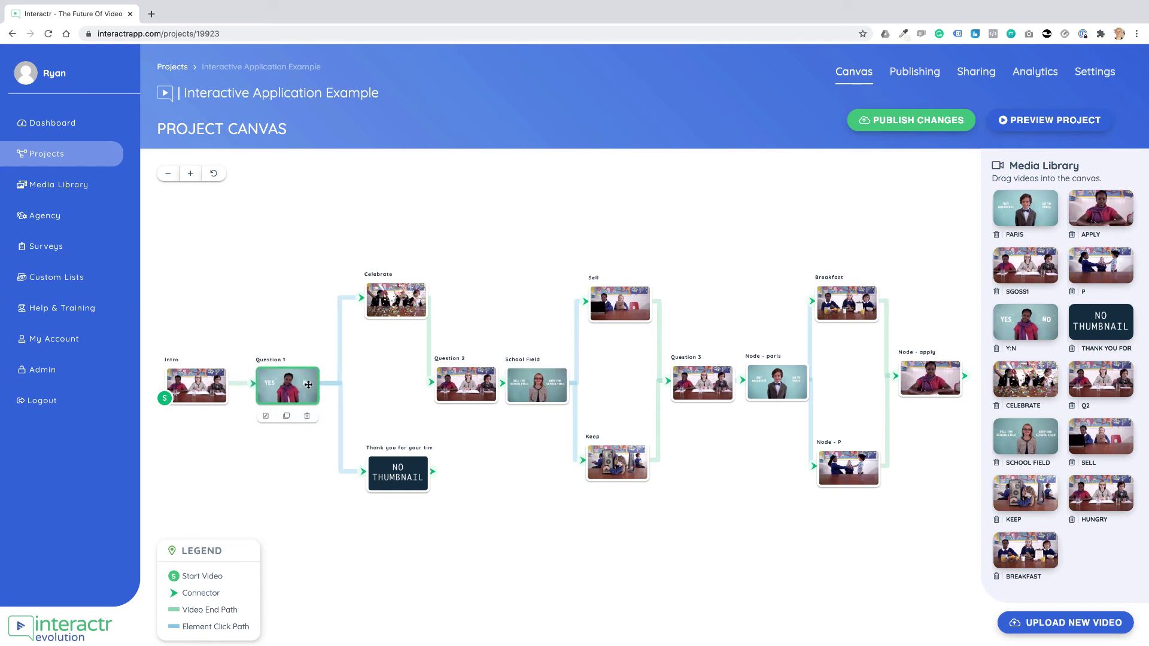
pyautogui.moveTo(293, 388); pyautogui.dragTo(291, 389)
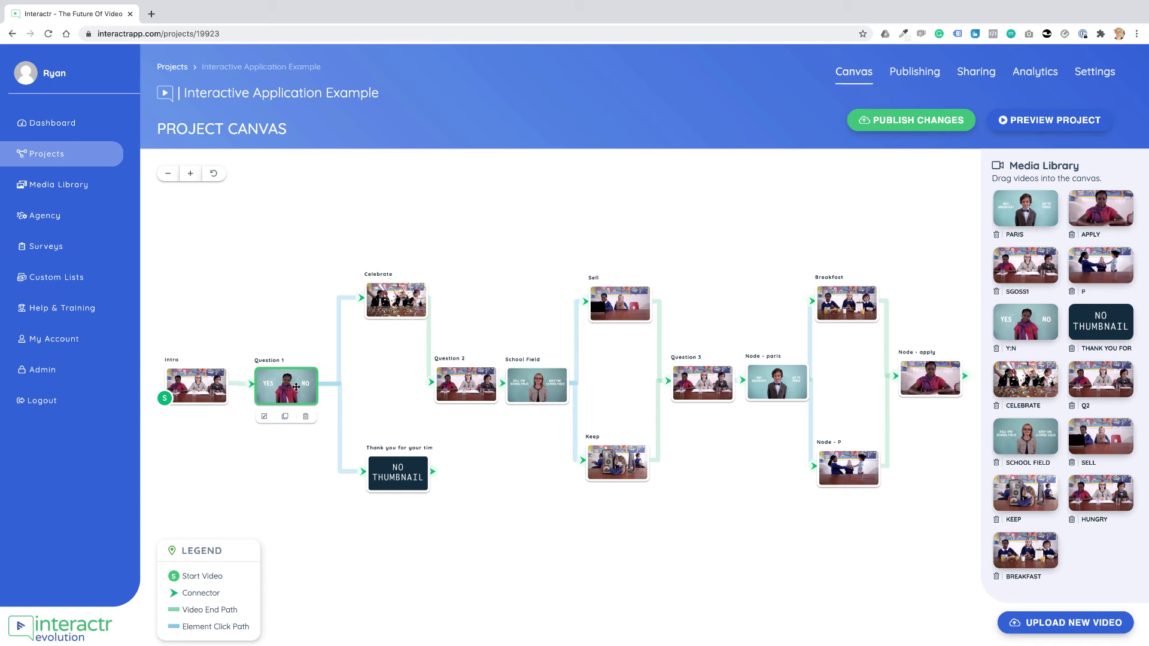
pyautogui.click(203, 386)
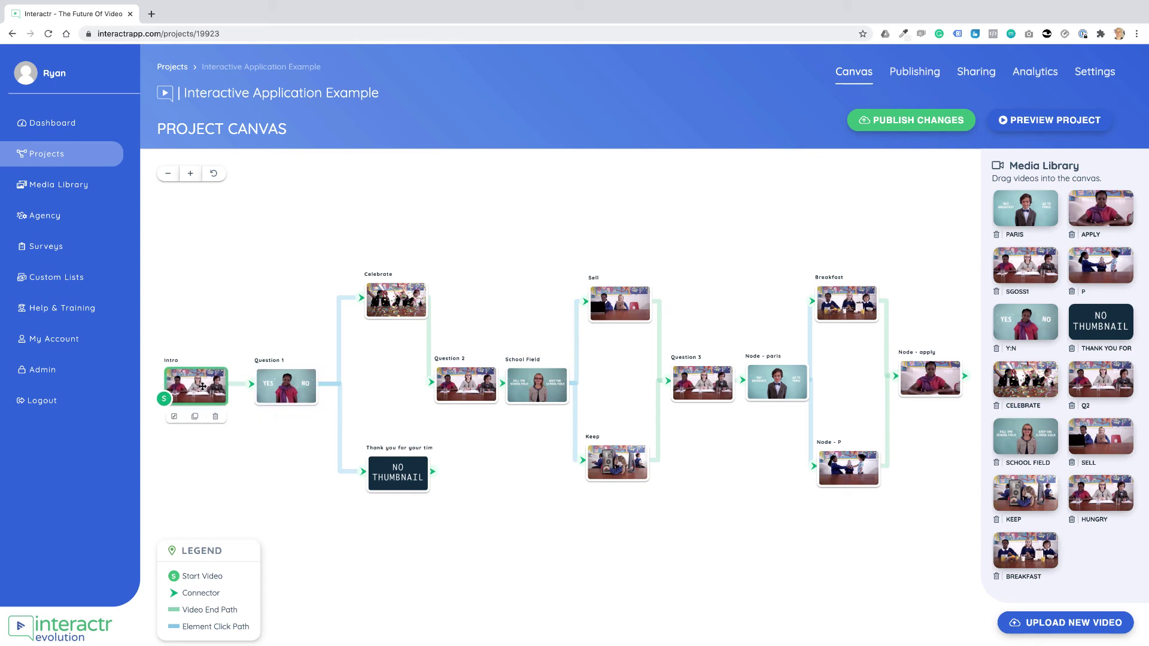
pyautogui.moveTo(203, 387); pyautogui.dragTo(203, 386)
pyautogui.click(288, 388)
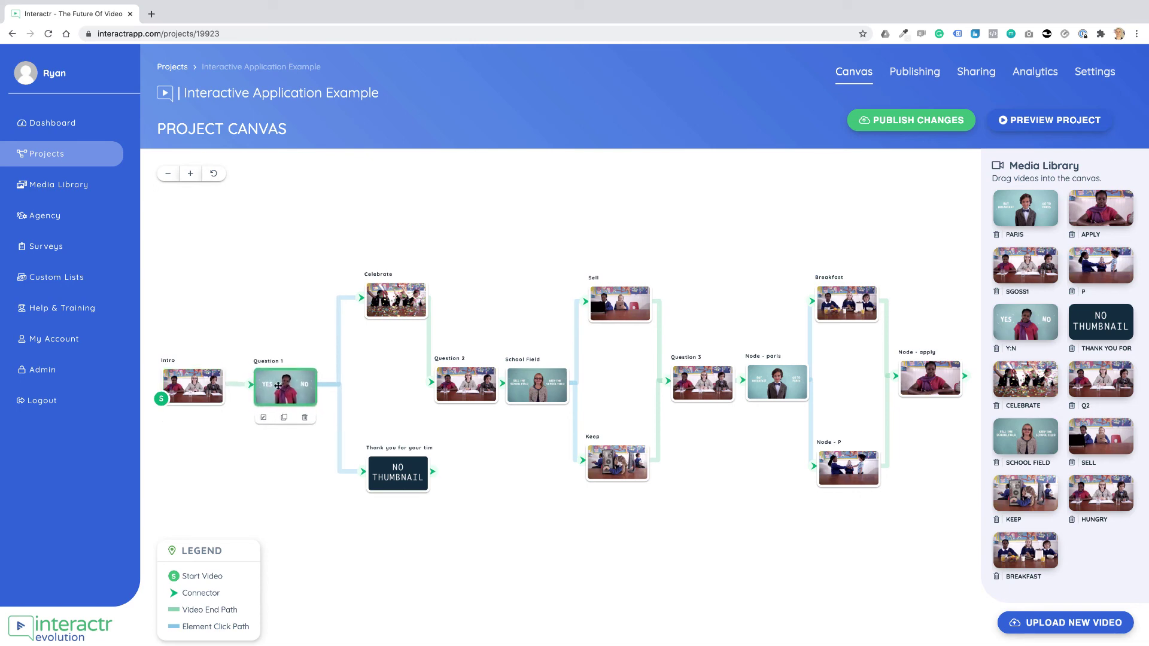
pyautogui.moveTo(296, 388); pyautogui.dragTo(291, 387)
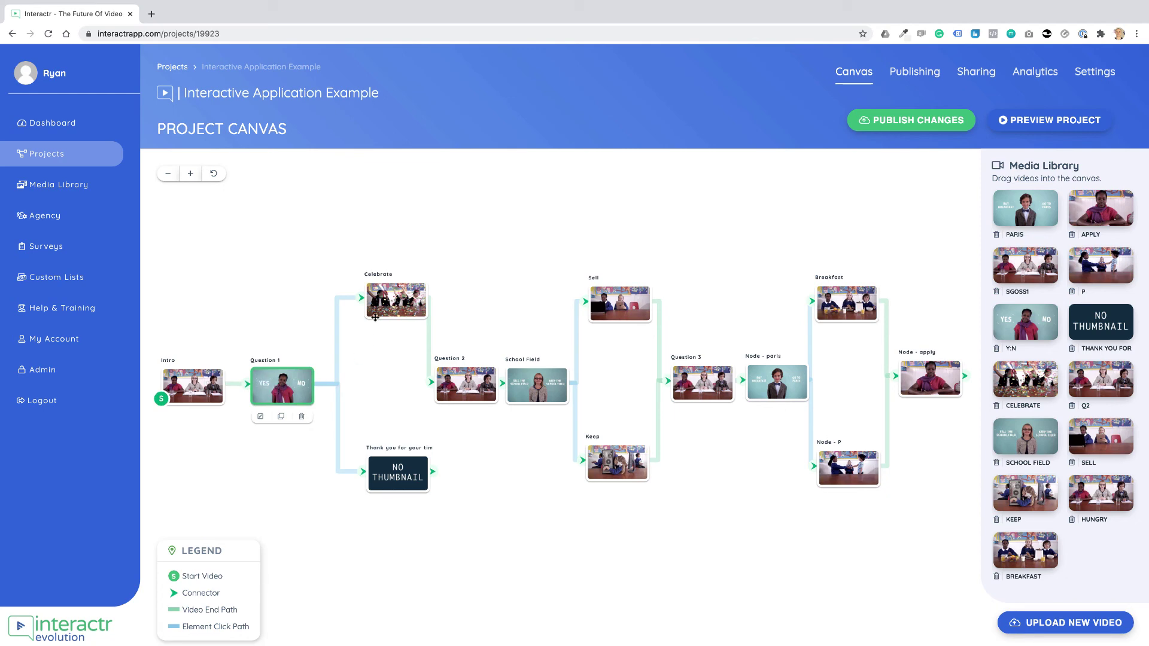
# Step: Move the Celebrate node slightly up and left, and check the Question 2 node it leads to
pyautogui.moveTo(390, 300); pyautogui.dragTo(384, 291)
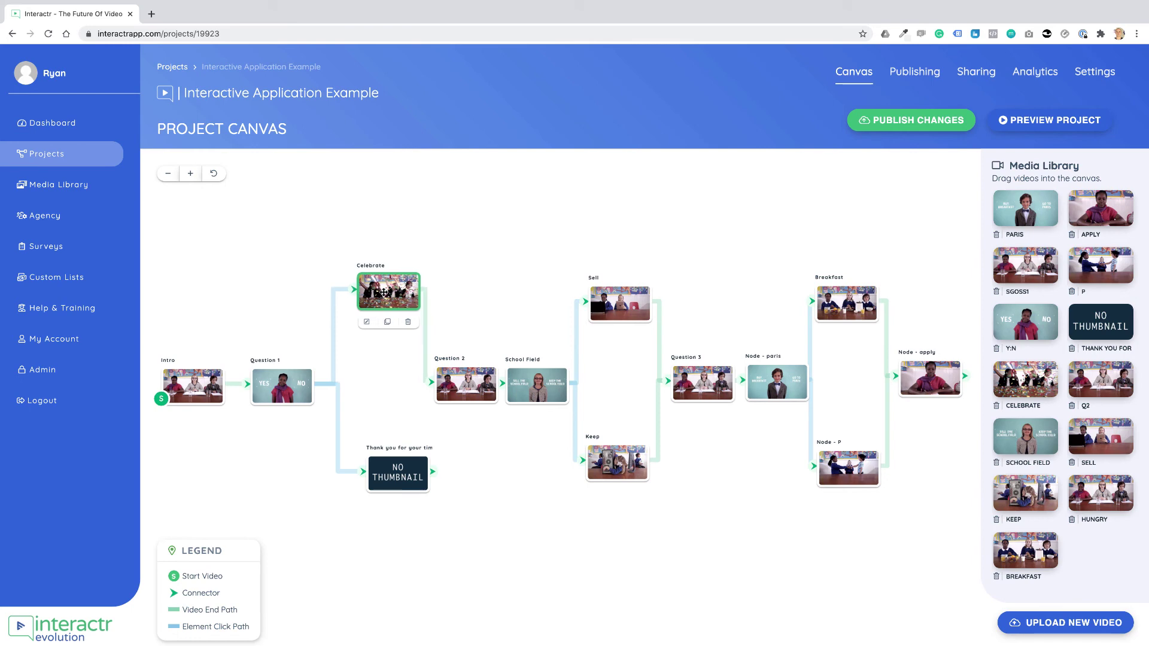
pyautogui.click(459, 393)
pyautogui.moveTo(459, 393); pyautogui.dragTo(457, 392)
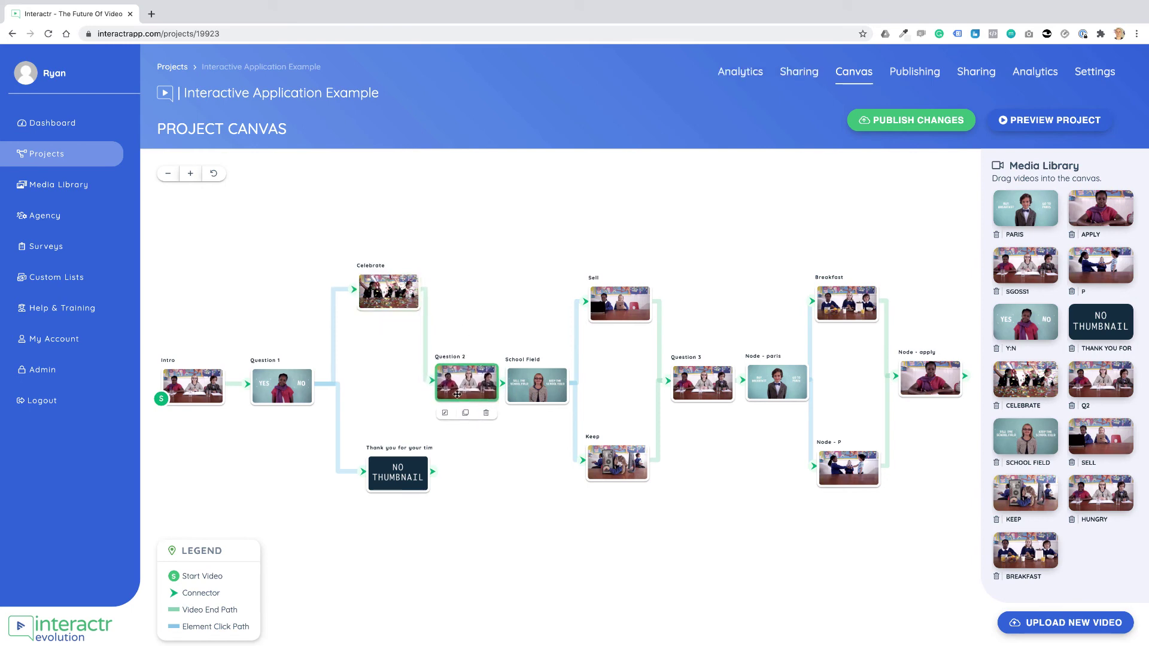
# Step: Preview the Interactive Application Example, answer YES at the first question, and close the preview
pyautogui.click(1052, 122)
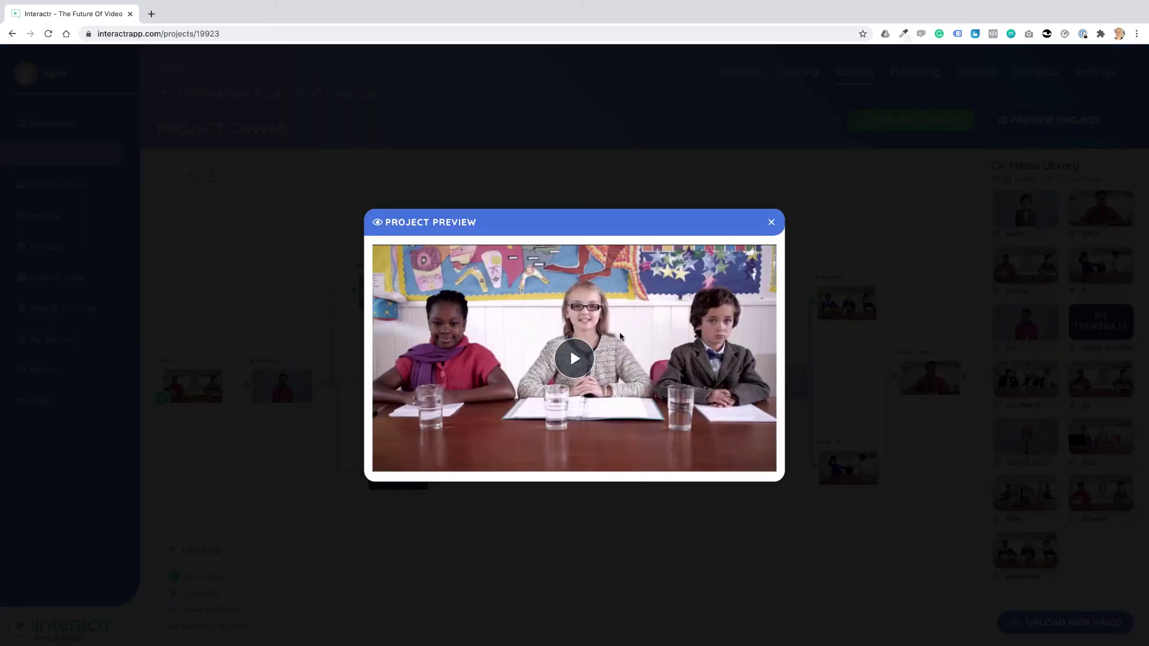
pyautogui.click(576, 362)
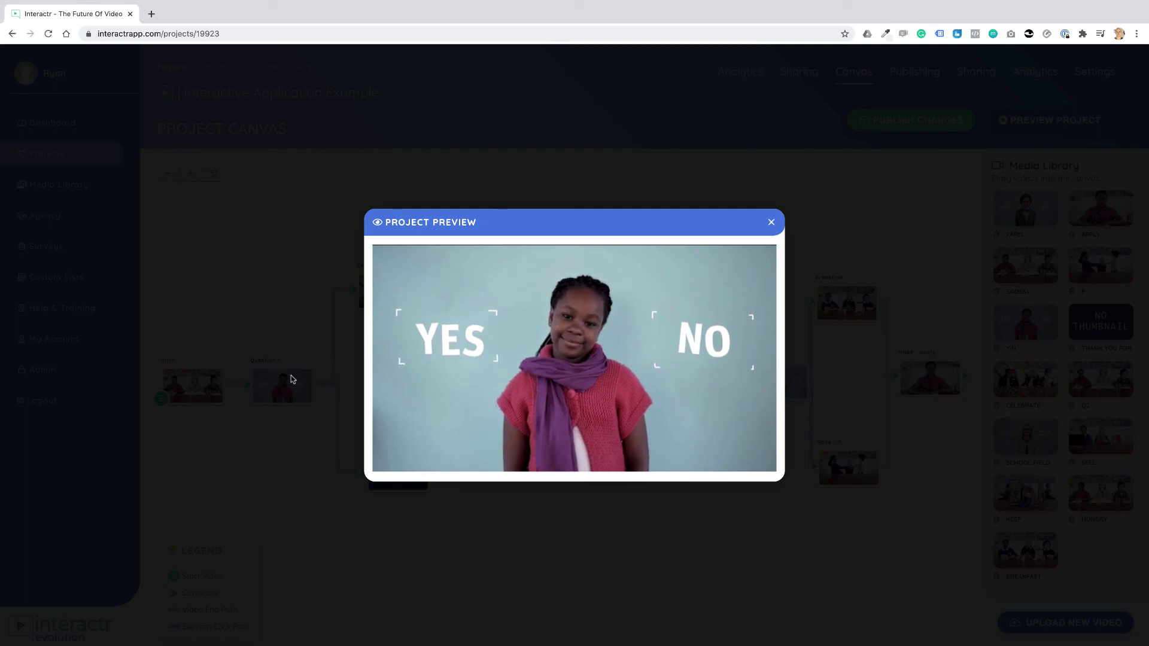
pyautogui.click(452, 346)
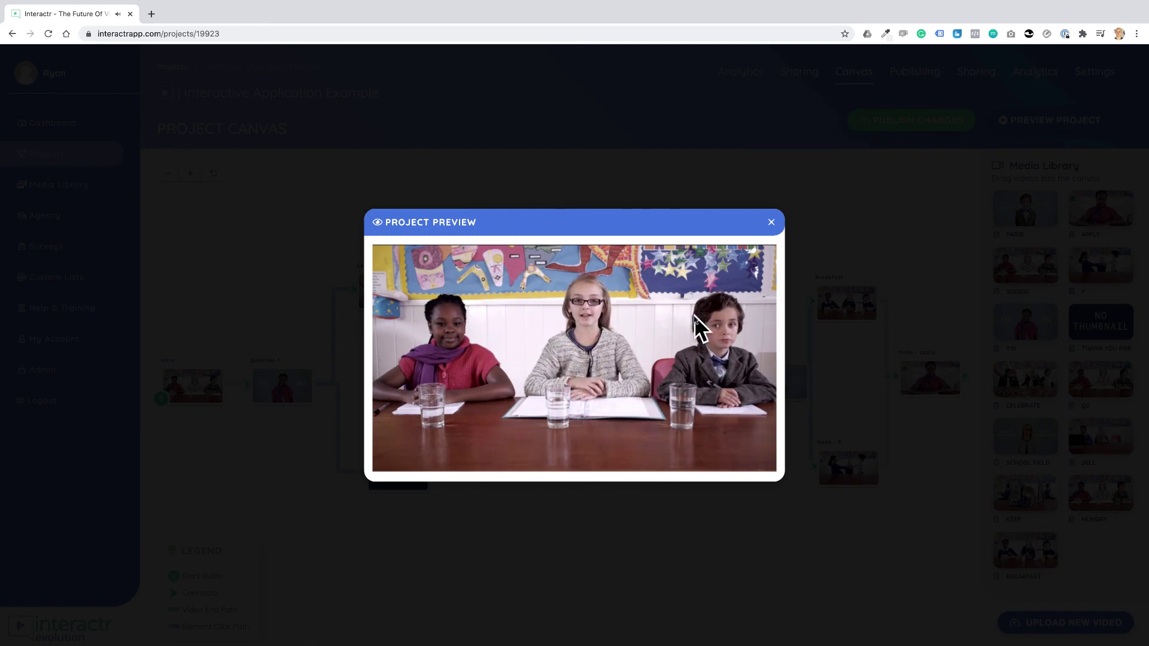
pyautogui.click(772, 223)
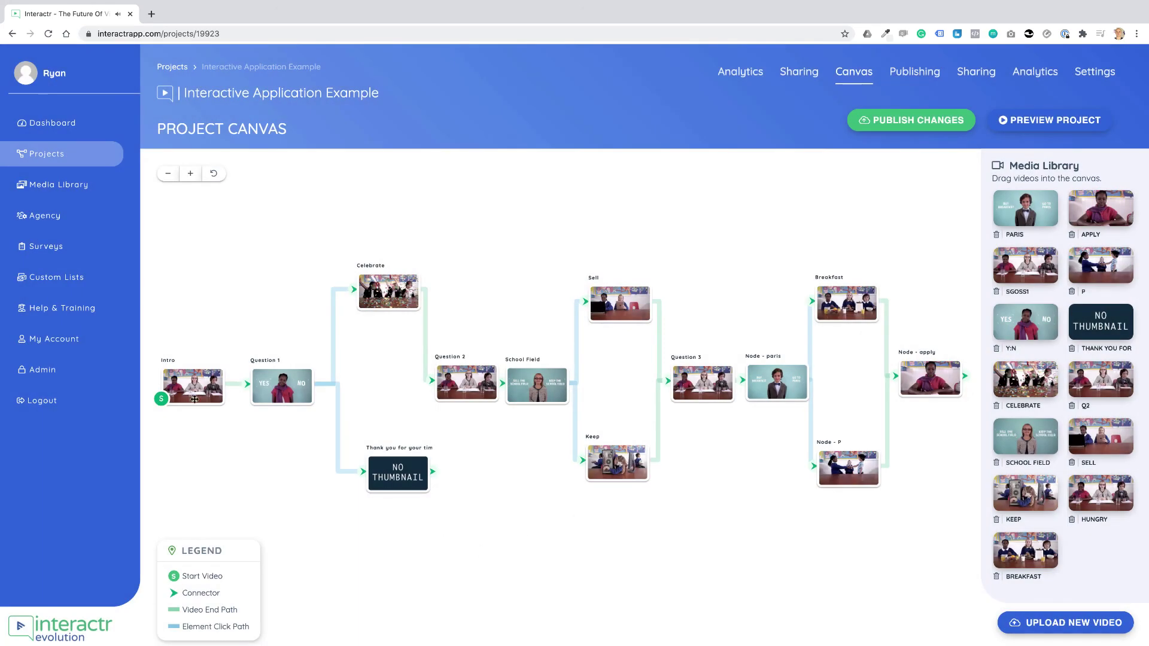
# Step: Space the Intro and Question 1 nodes slightly further apart on the canvas
pyautogui.click(196, 386)
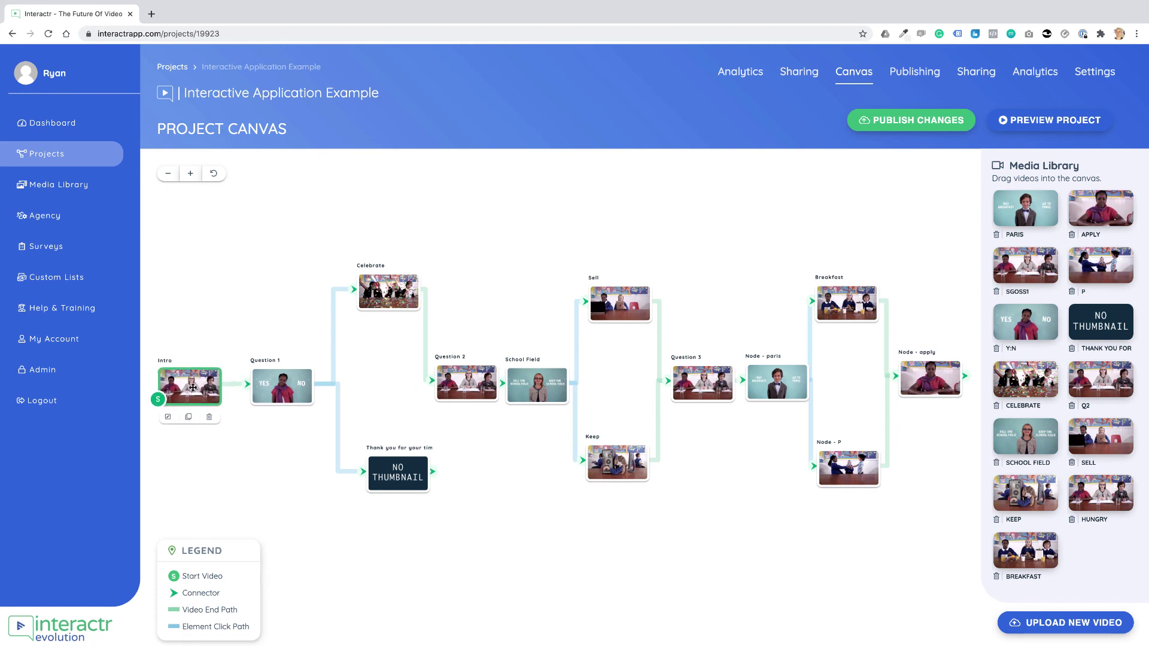
pyautogui.click(287, 386)
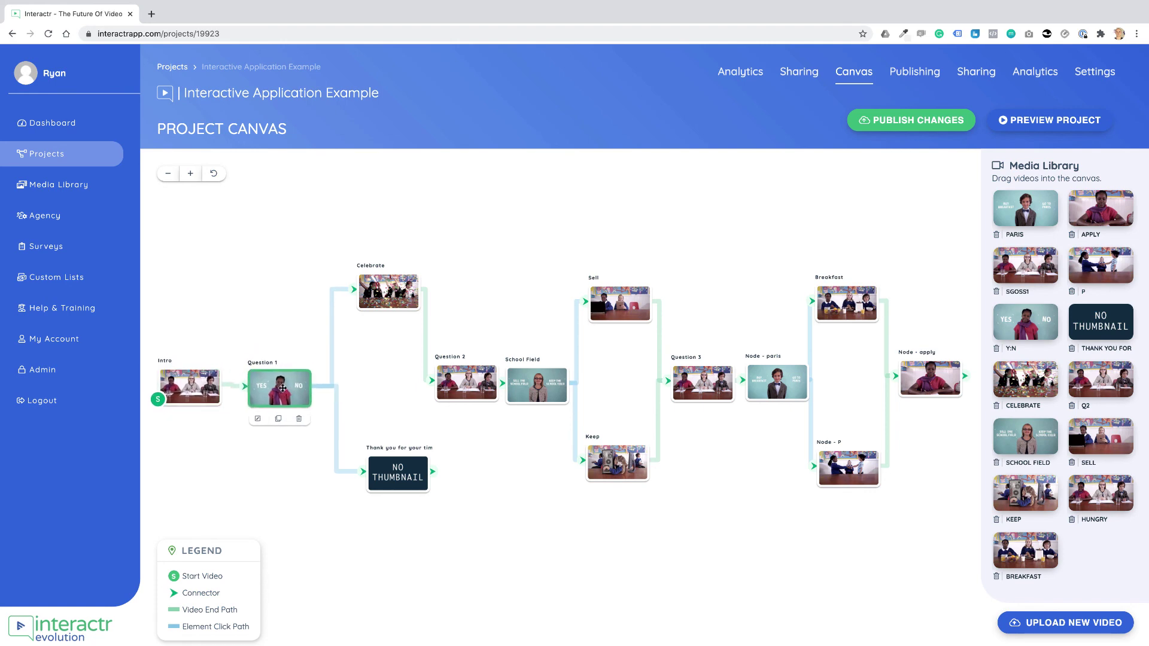
pyautogui.moveTo(294, 389); pyautogui.dragTo(290, 389)
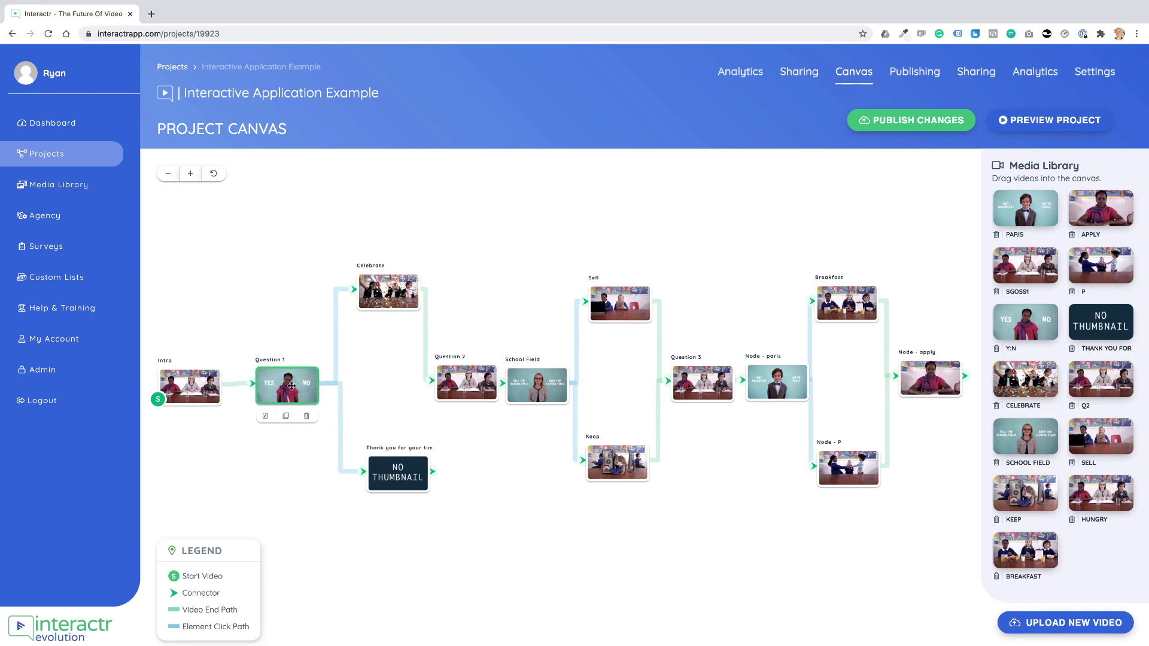
# Step: Open the Question 1 node, inspect its YES and NO elements at 00:03, and return to the project canvas
pyautogui.doubleClick(290, 388)
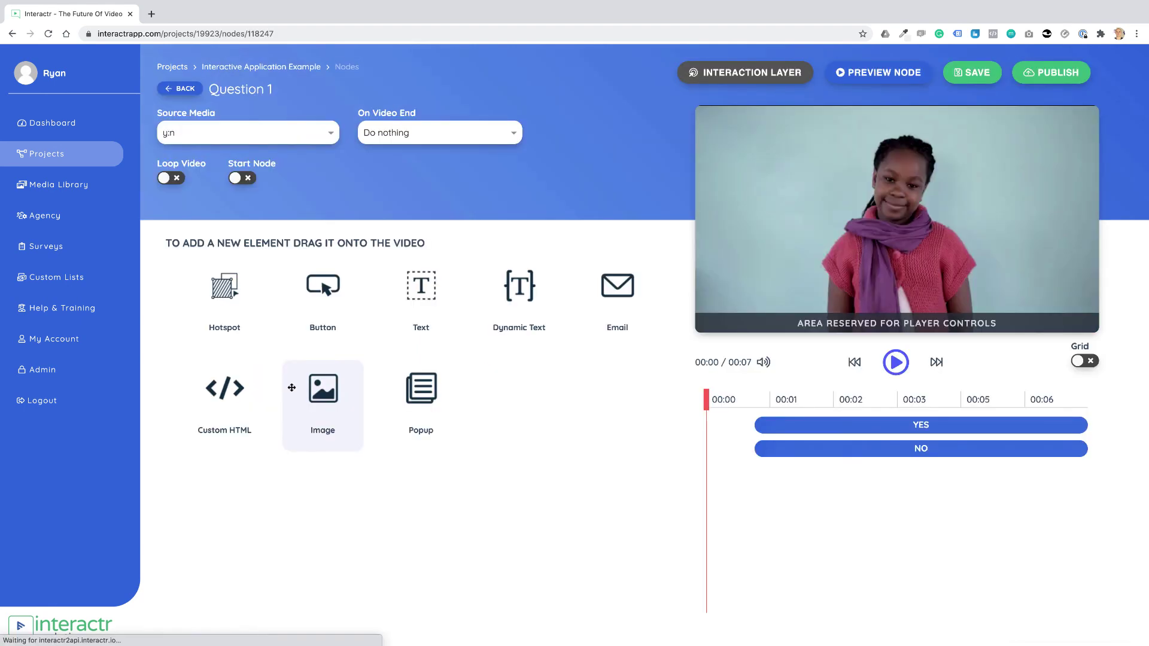
pyautogui.moveTo(827, 410); pyautogui.dragTo(864, 413)
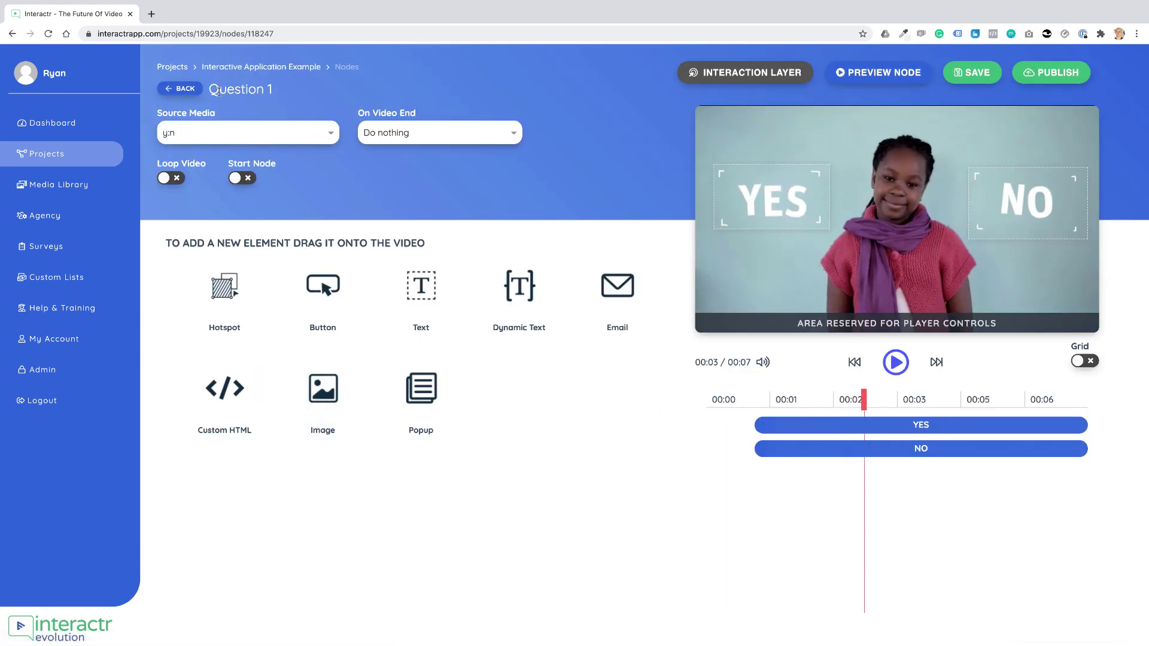
pyautogui.click(181, 88)
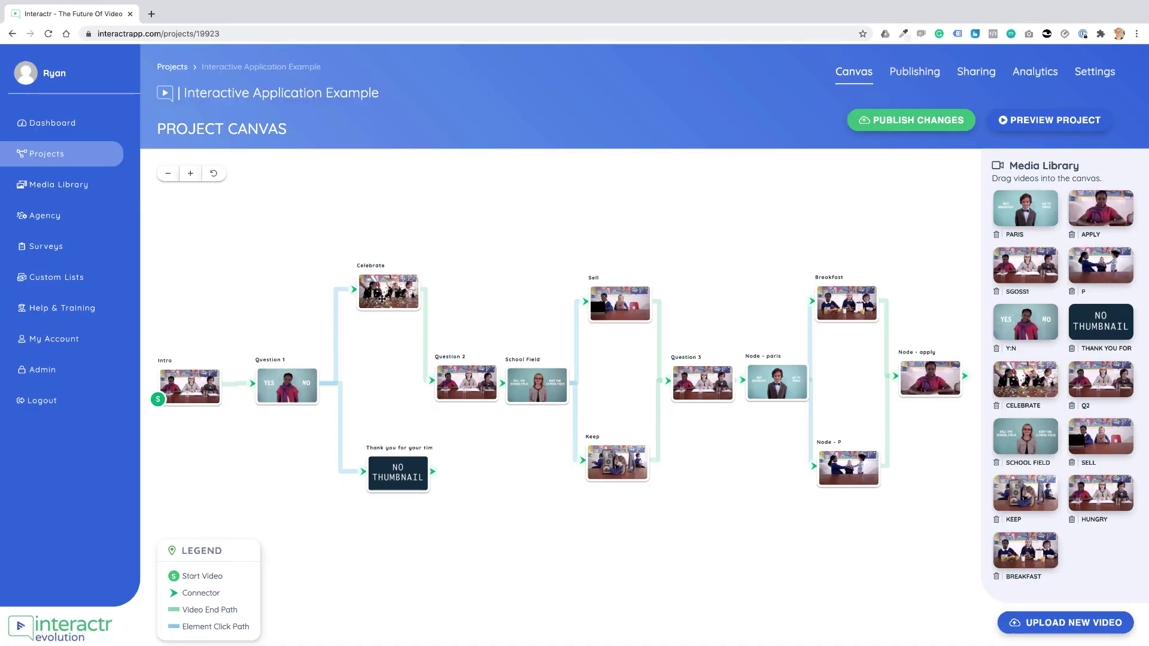
# Step: Shift the Celebrate node slightly right and examine its path to the Question 2 node
pyautogui.moveTo(382, 298); pyautogui.dragTo(388, 296)
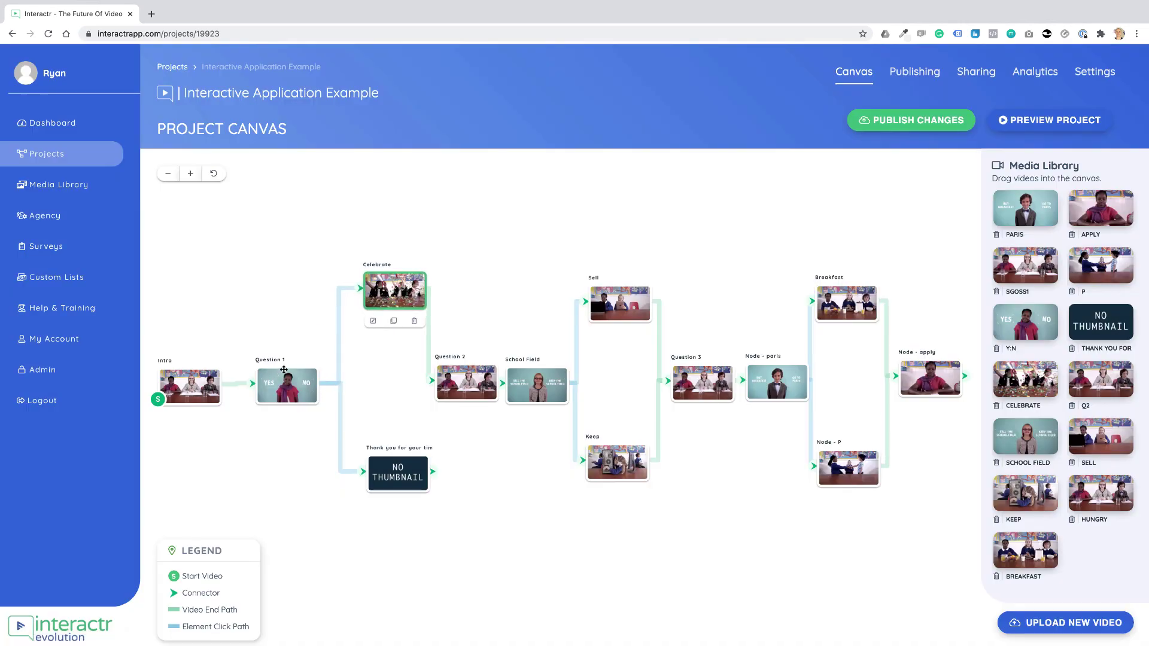
pyautogui.click(429, 356)
pyautogui.moveTo(401, 307); pyautogui.dragTo(396, 307)
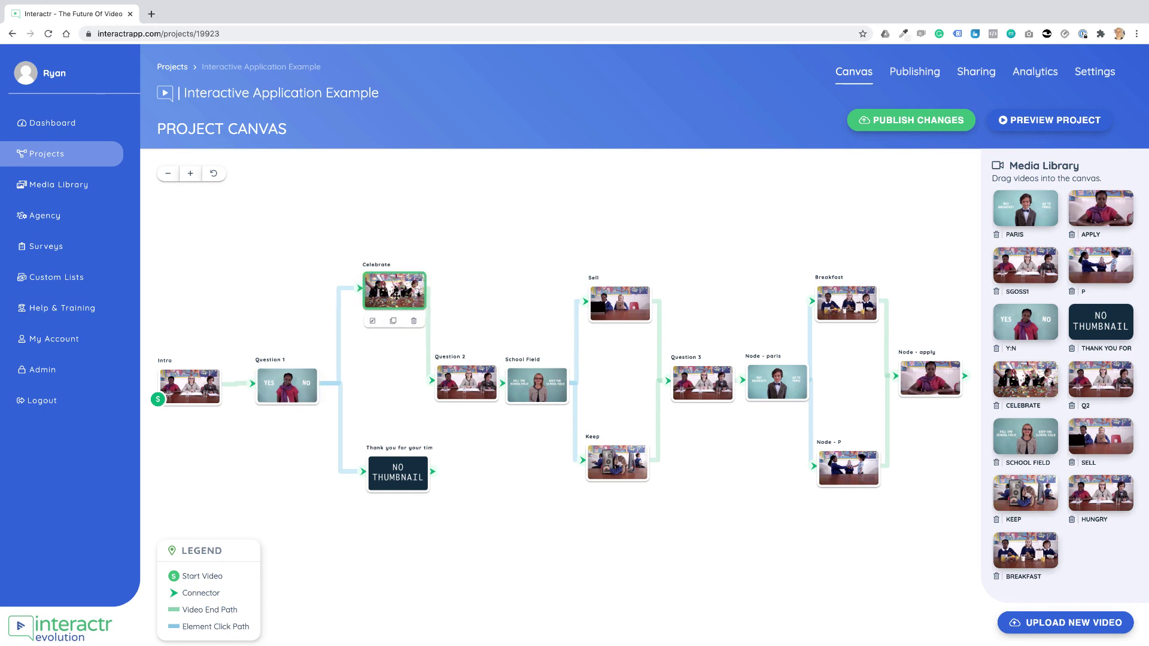
# Step: Leave the Interactive Application Example canvas and open the Training Video project from the projects that have no folder
pyautogui.click(466, 388)
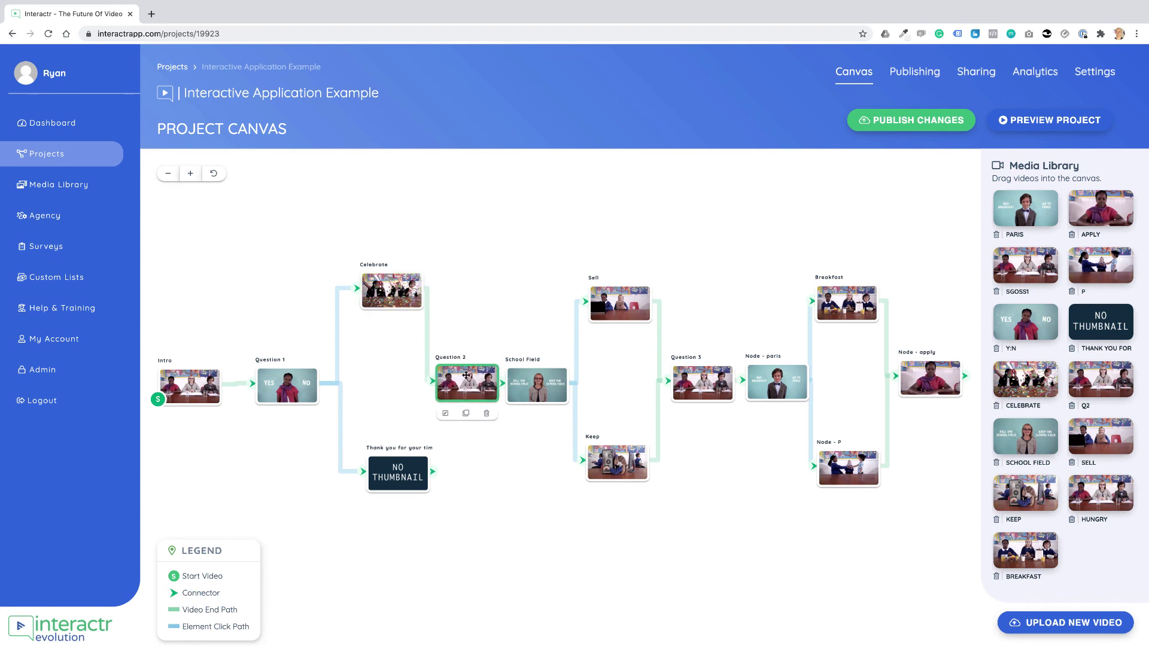
pyautogui.click(50, 154)
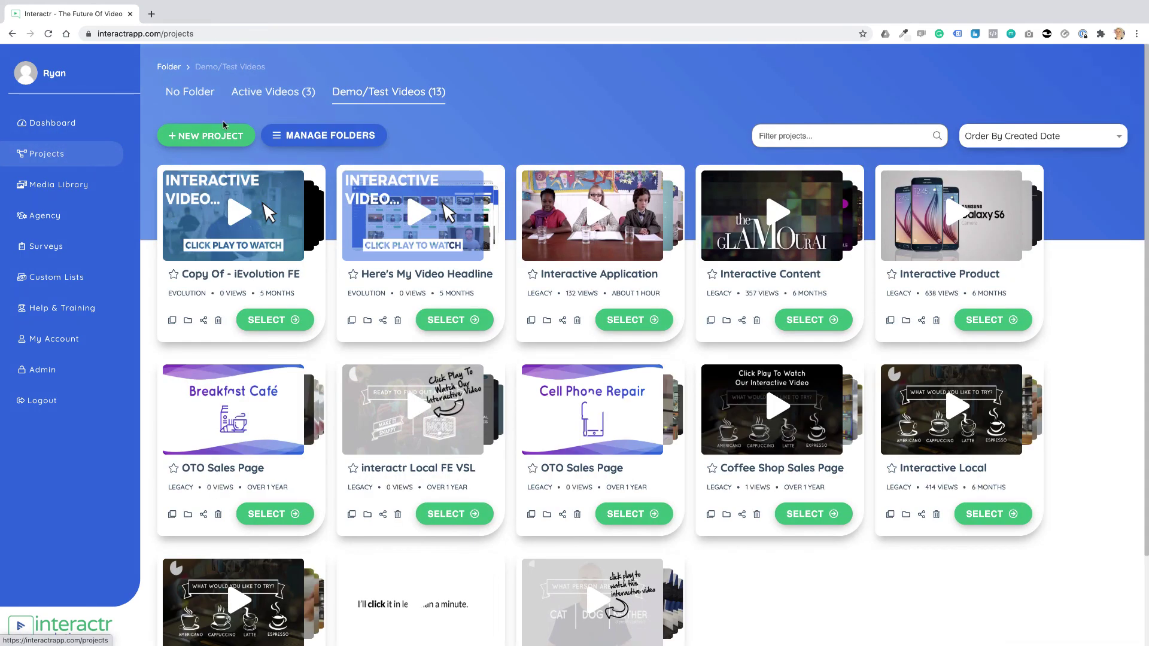
pyautogui.click(200, 93)
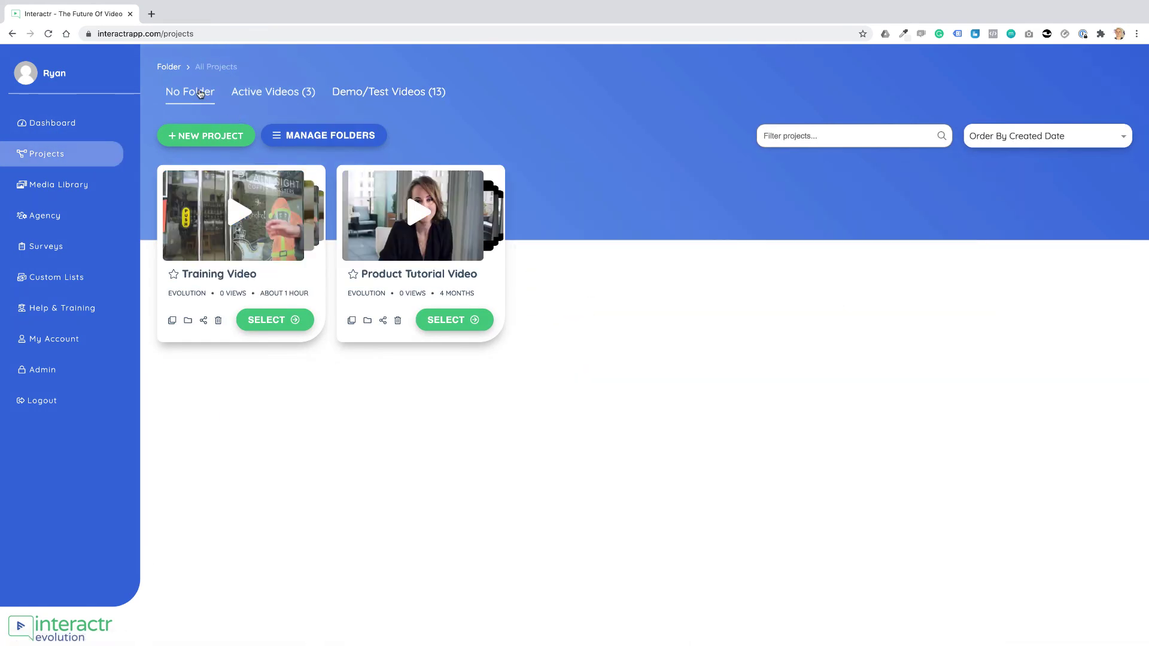
pyautogui.click(267, 320)
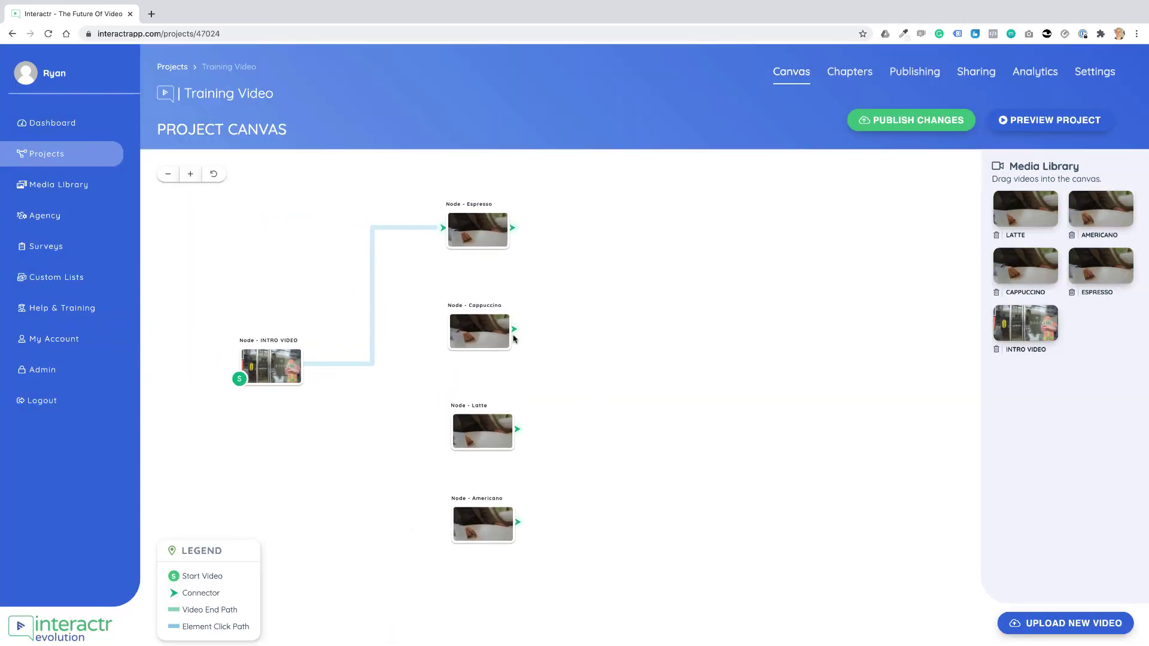
# Step: Try pulling a video end path out of the Cappuccino node's connector, and shift the Cappuccino and INTRO VIDEO nodes slightly on the canvas
pyautogui.moveTo(518, 333); pyautogui.dragTo(695, 415)
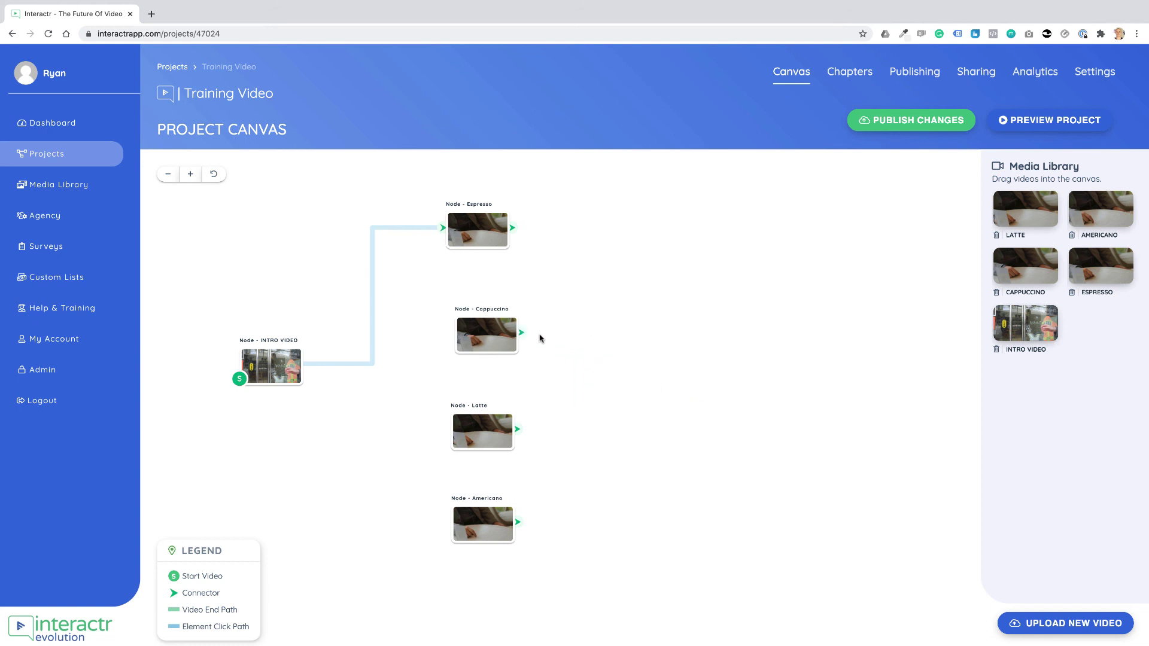
pyautogui.moveTo(521, 333); pyautogui.dragTo(554, 341)
pyautogui.moveTo(276, 366); pyautogui.dragTo(270, 371)
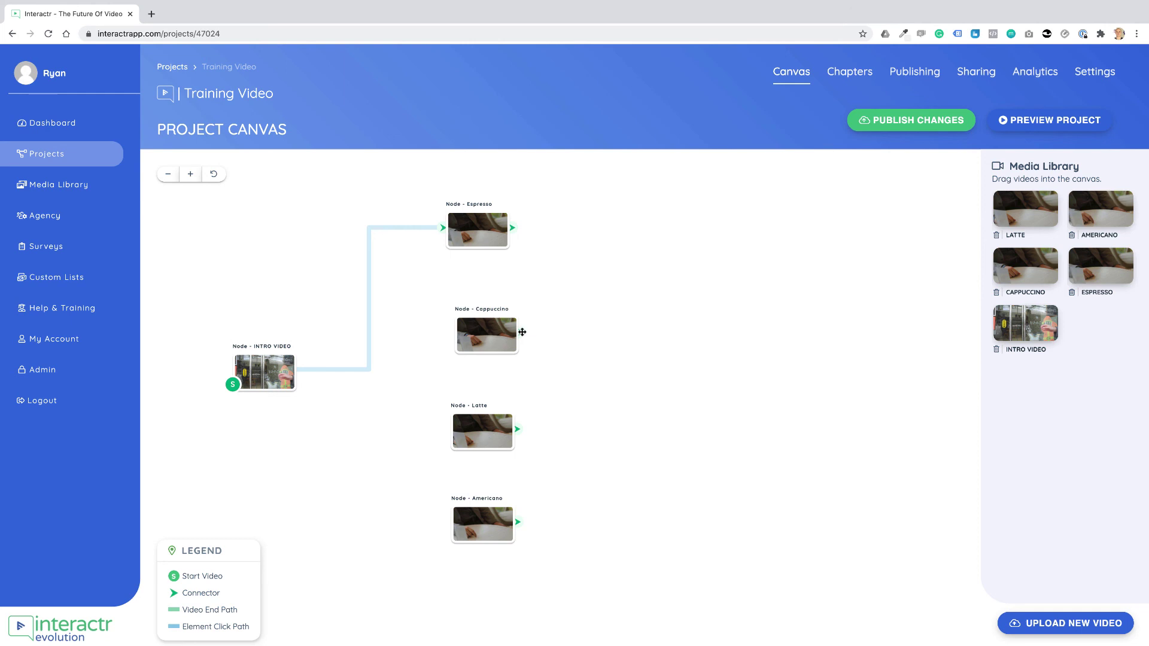
pyautogui.moveTo(522, 332); pyautogui.dragTo(799, 418)
pyautogui.moveTo(676, 392); pyautogui.dragTo(742, 398)
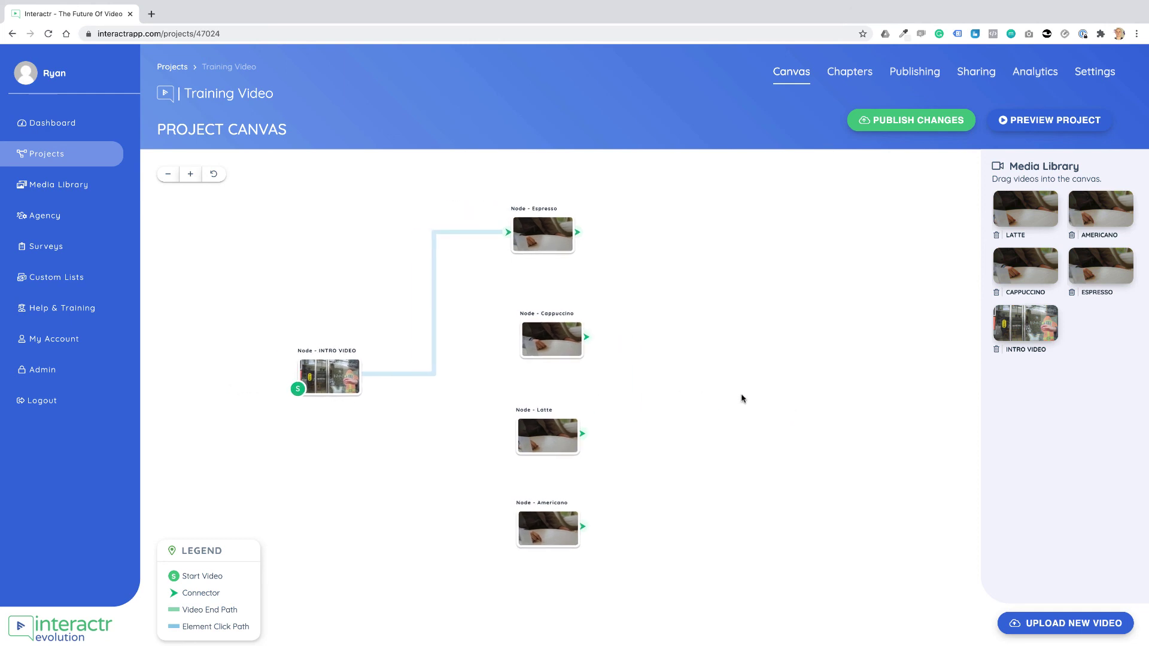